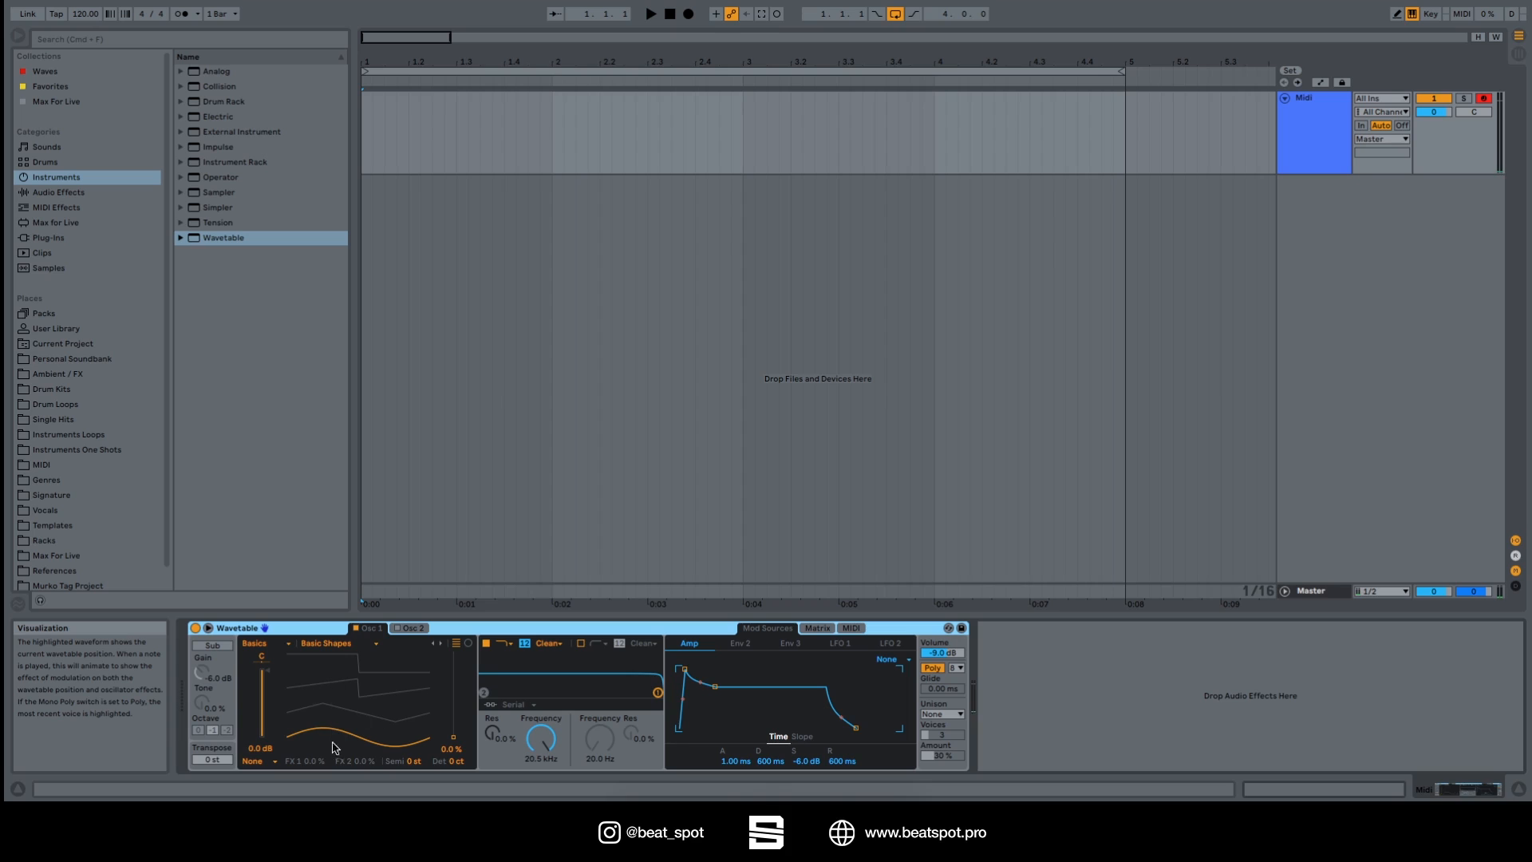
# Step: Load the Beating 2 wavetable into oscillator 1 and sweep its wave position up to 100 %
pyautogui.moveTo(452, 737)
pyautogui.mouseDown()
pyautogui.moveTo(452, 651)
pyautogui.moveTo(452, 737)
pyautogui.mouseUp()
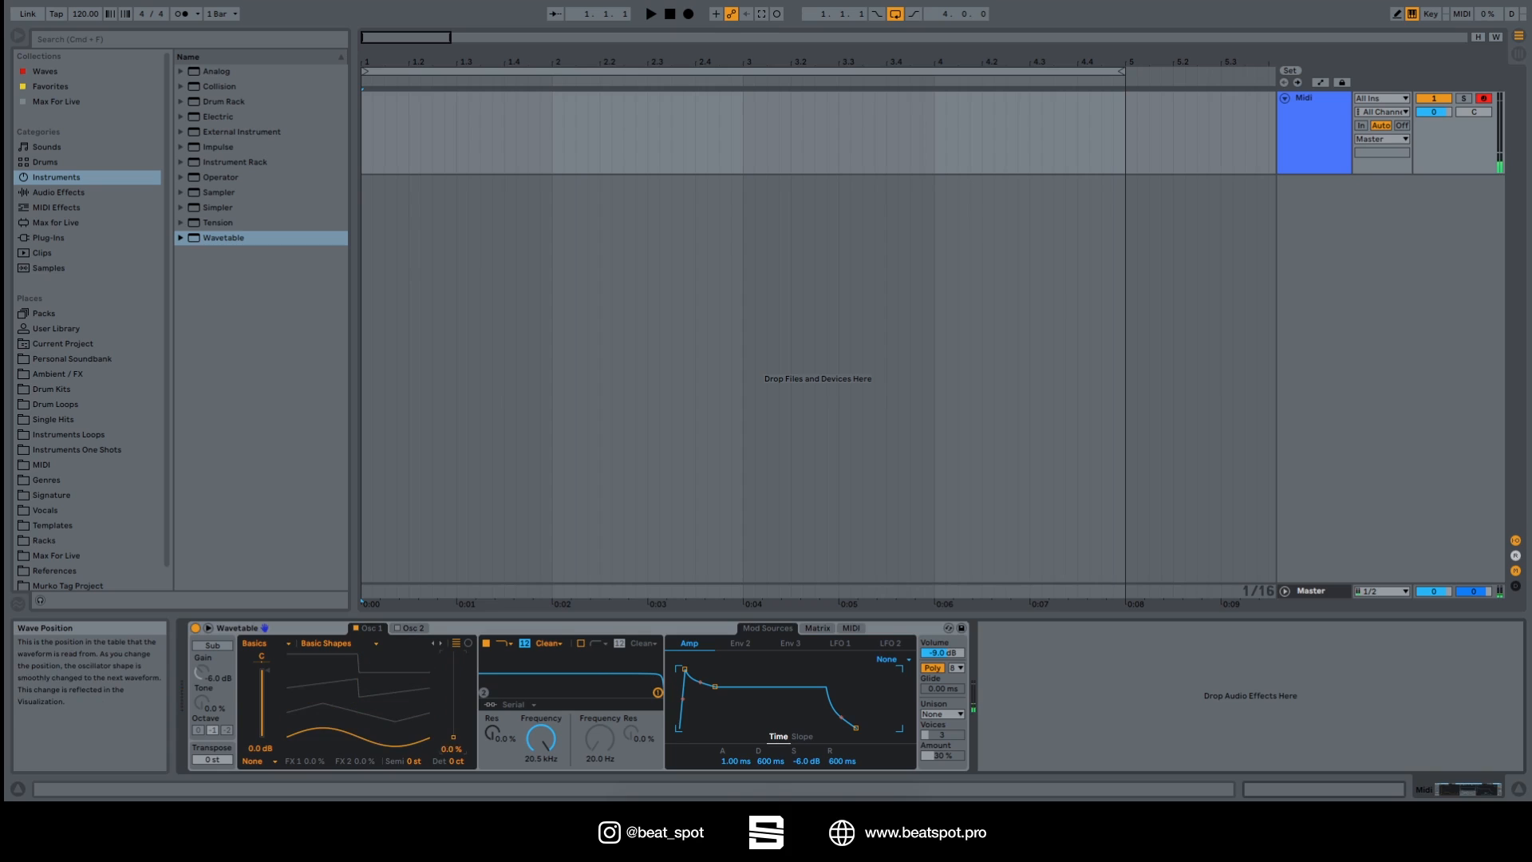
pyautogui.click(341, 645)
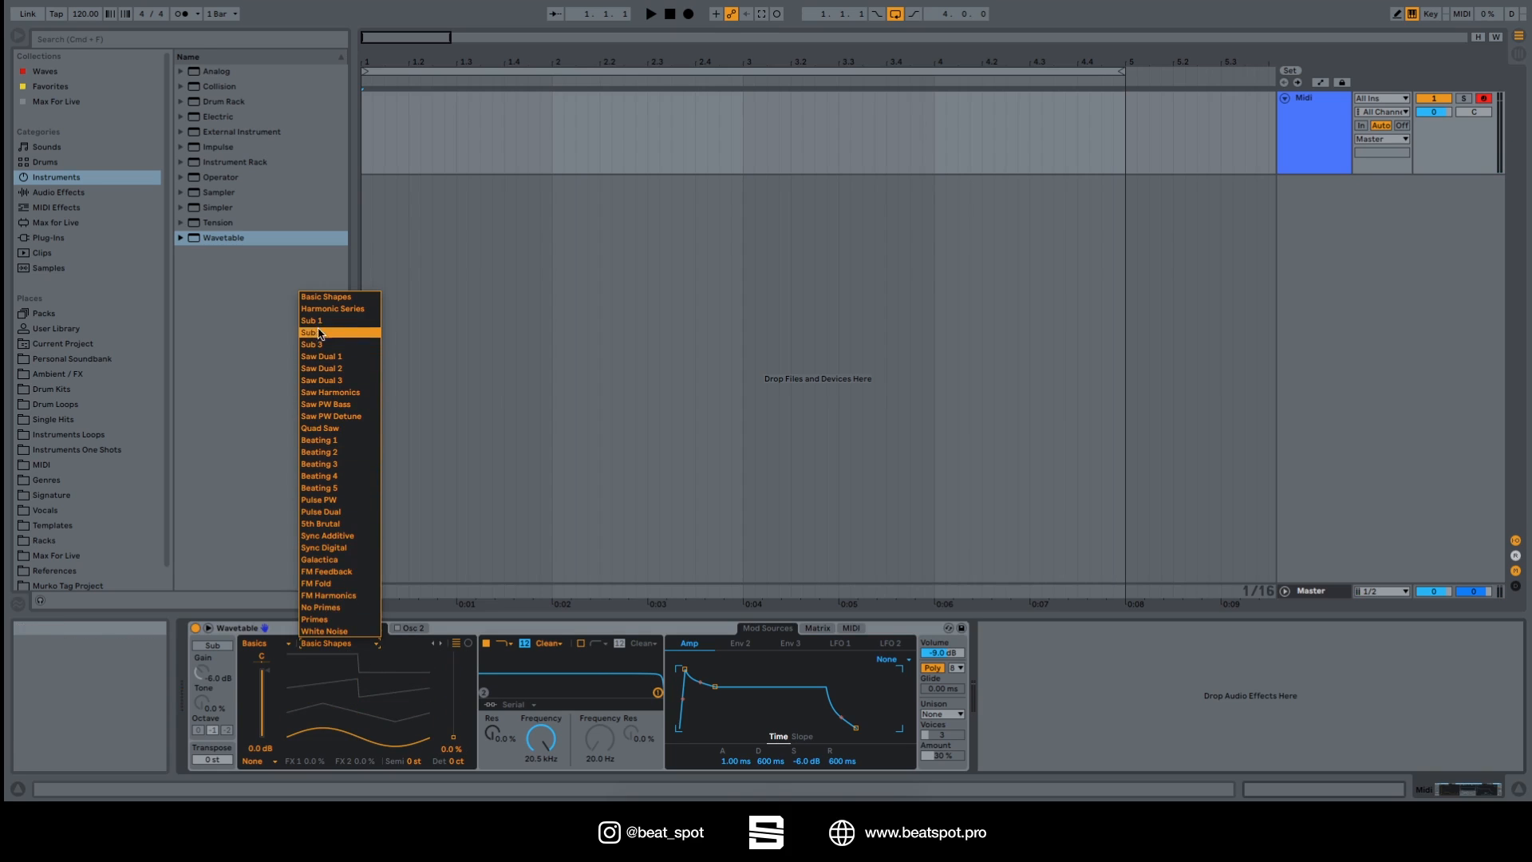
pyautogui.click(332, 452)
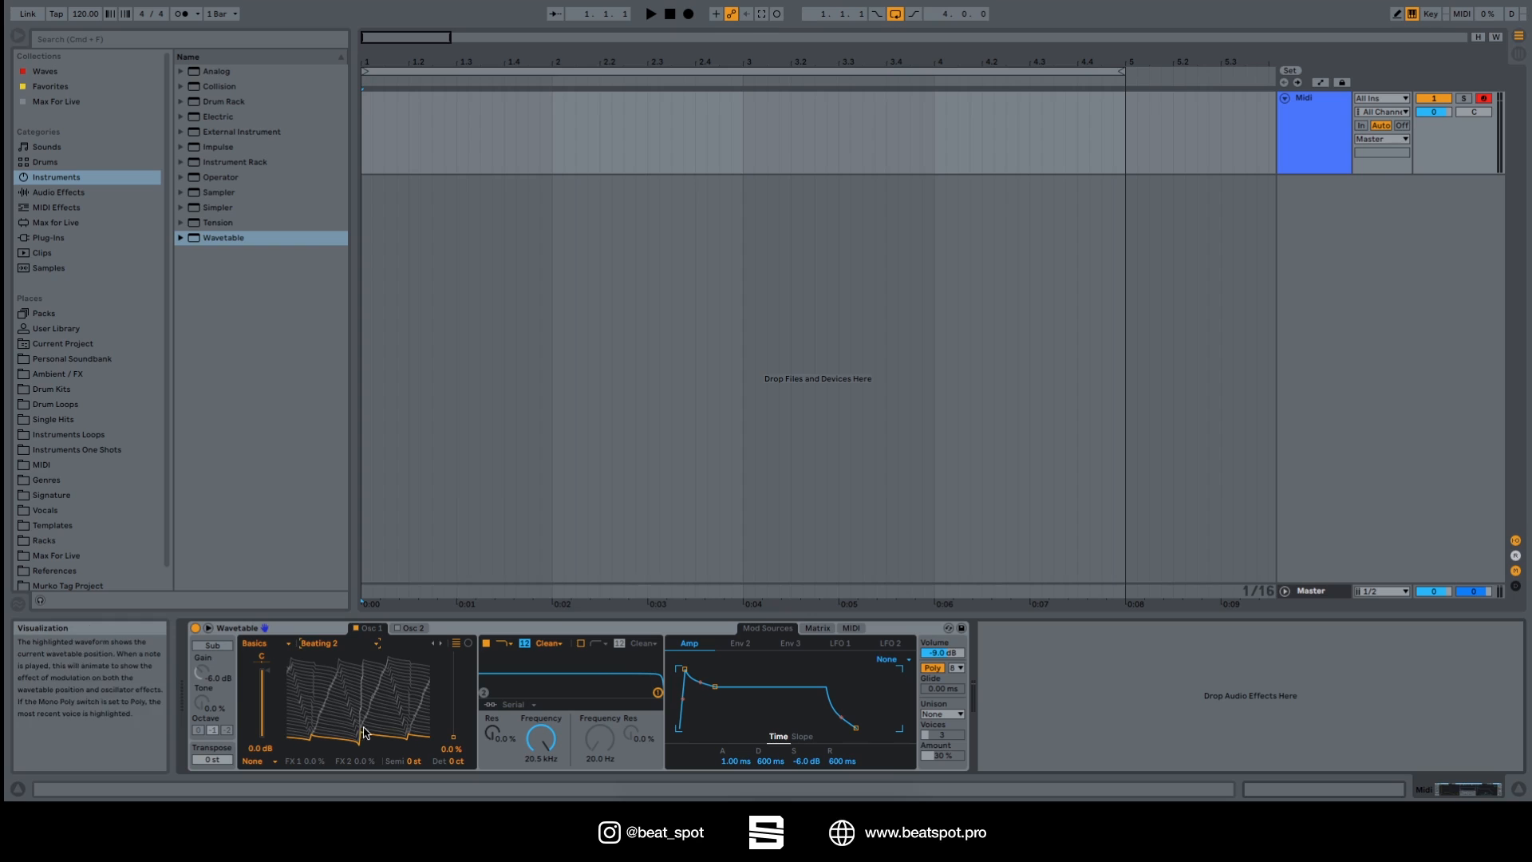
pyautogui.moveTo(454, 741); pyautogui.dragTo(453, 651)
# Step: Switch oscillator 1 to the FM Feedback wavetable and sweep its wave position down to 0 %
pyautogui.click(313, 648)
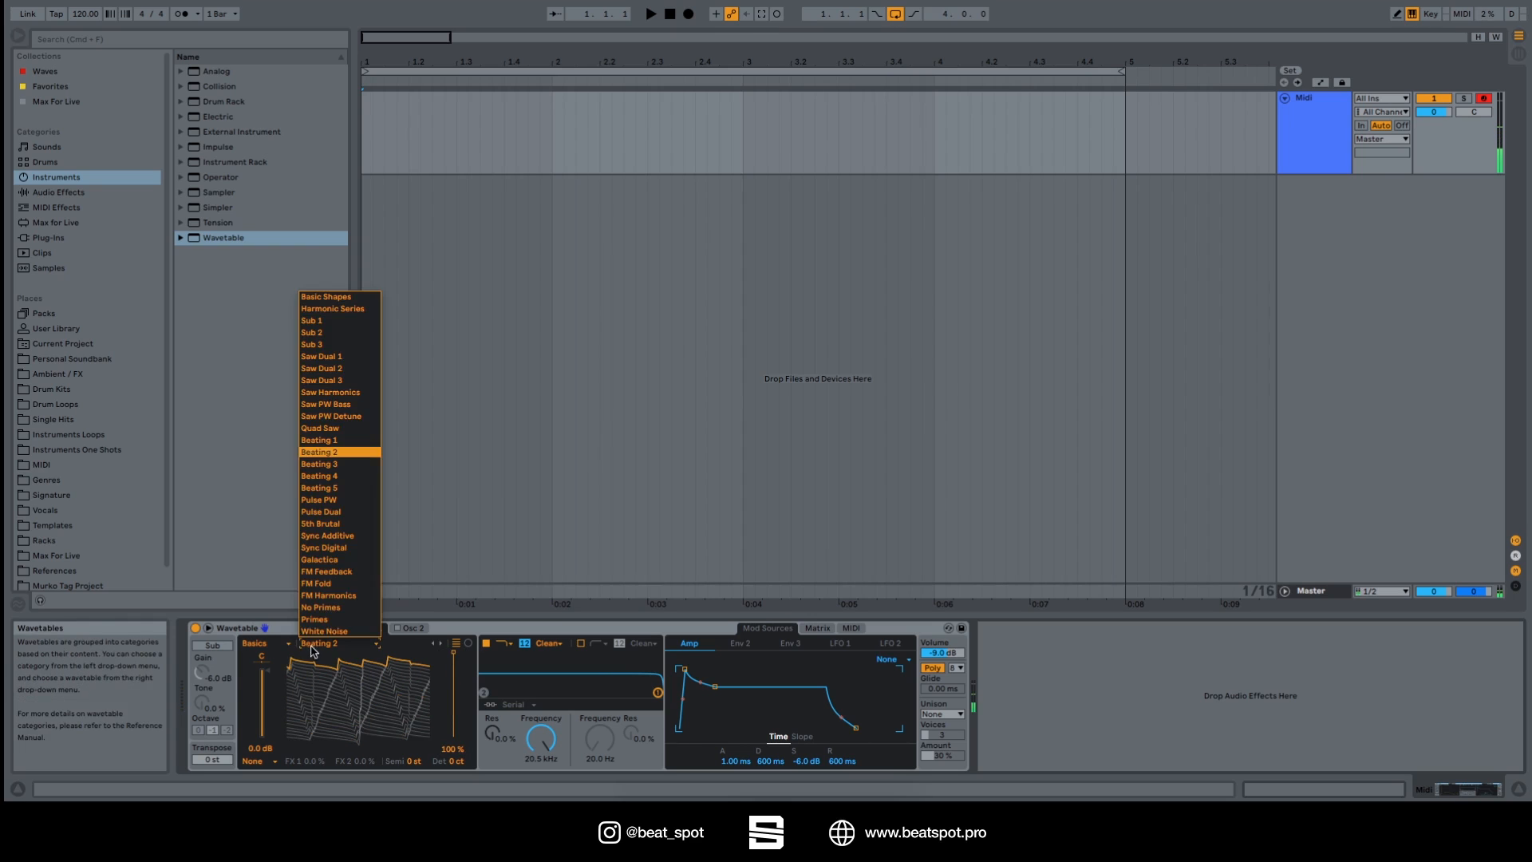
pyautogui.click(327, 571)
pyautogui.moveTo(453, 652); pyautogui.dragTo(453, 738)
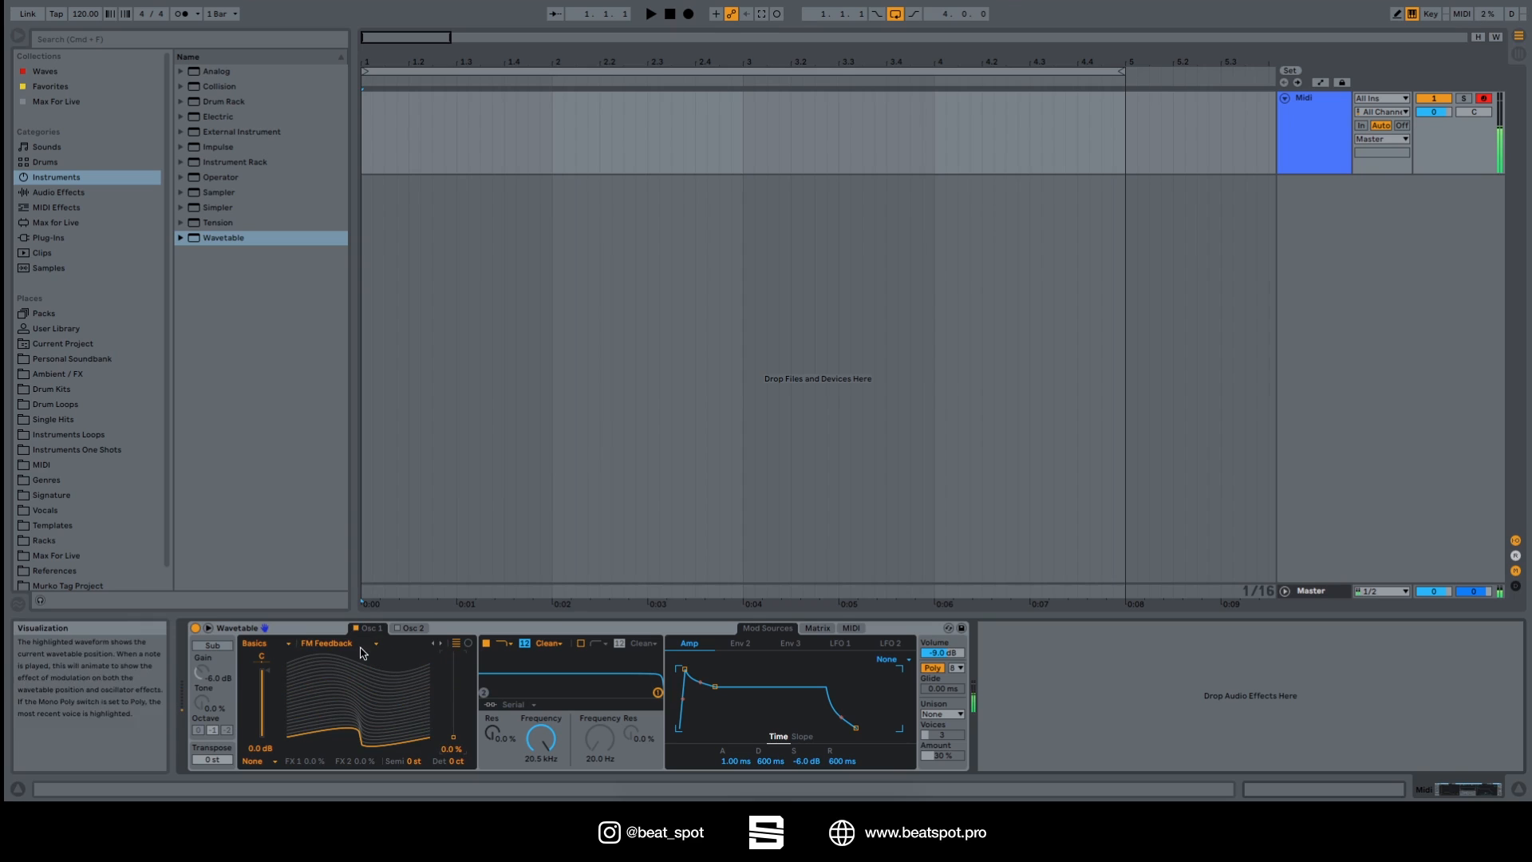
# Step: Return oscillator 1 to the Basic Shapes wavetable and try its gain while playing notes, restoring it to 0.0 dB
pyautogui.click(331, 643)
pyautogui.click(327, 298)
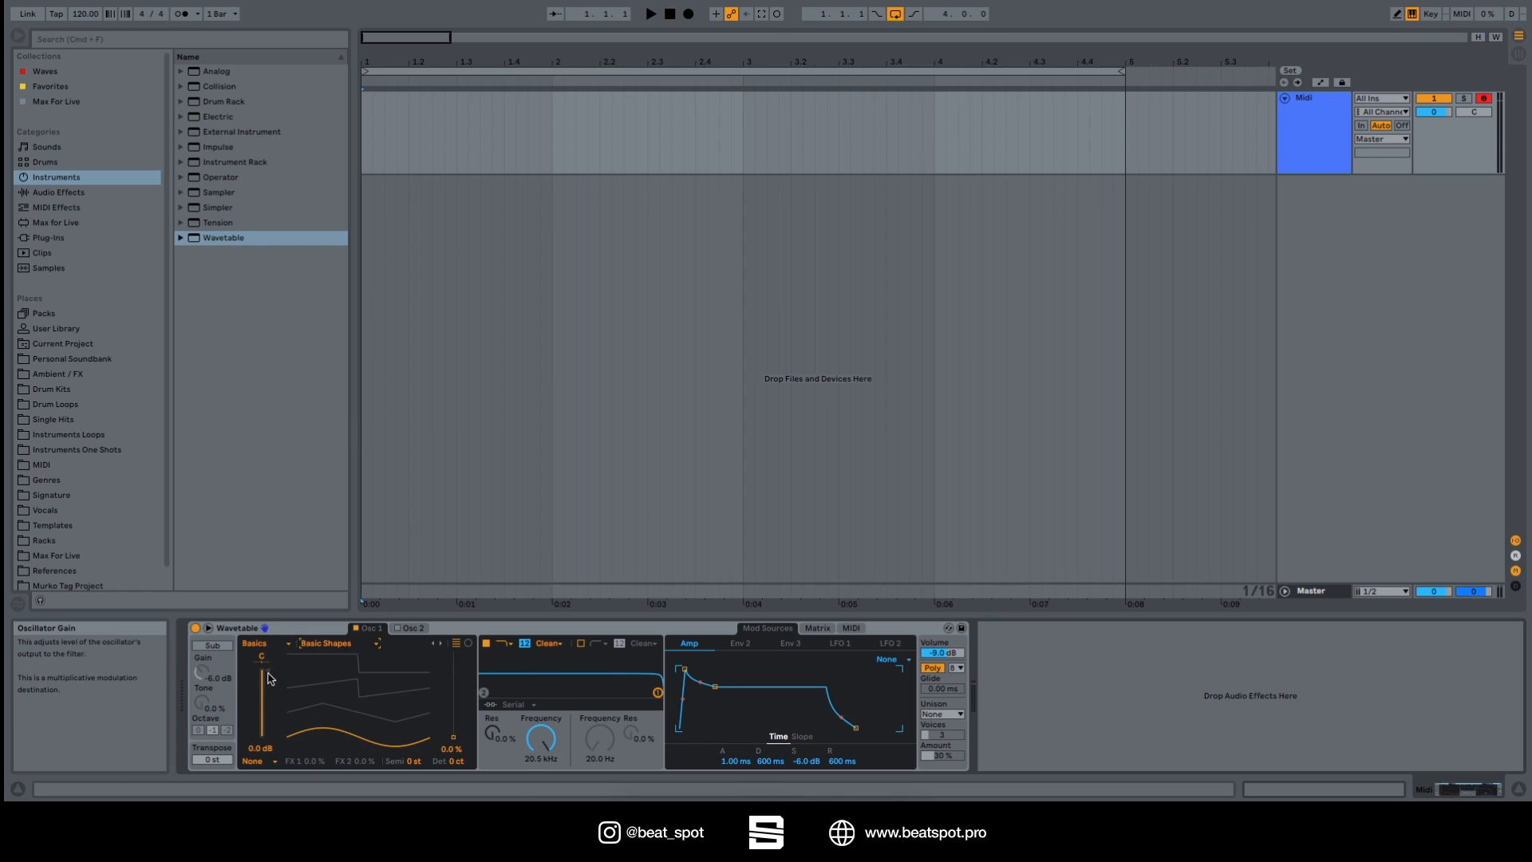
pyautogui.press('a')
pyautogui.moveTo(262, 722); pyautogui.dragTo(264, 667)
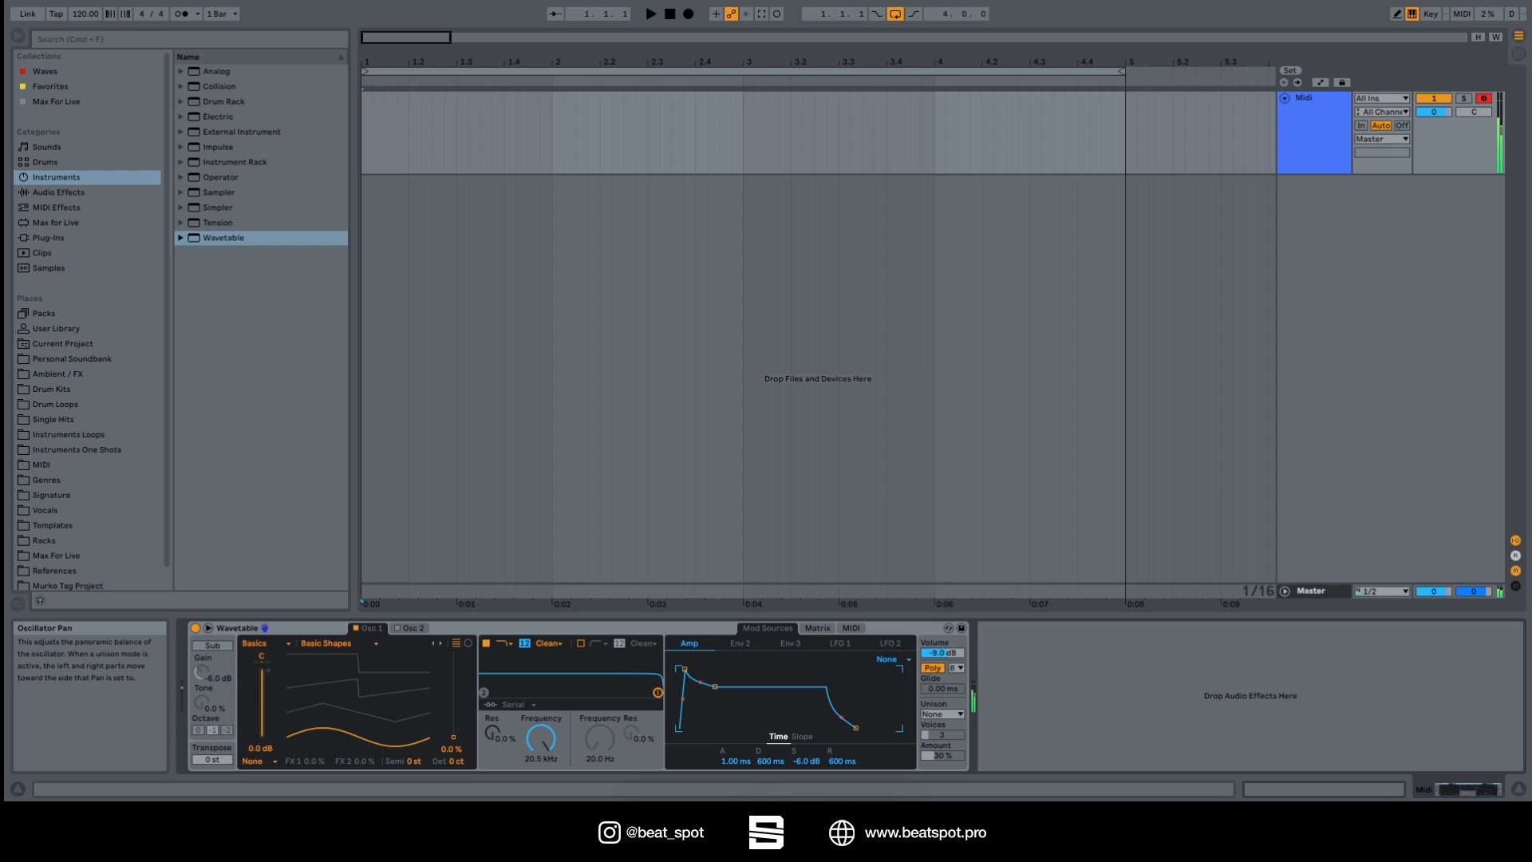
# Step: Switch oscillator 1 to the Harmonics category, raise the wave position to 100 % and try the Synced Sines wavetable
pyautogui.click(261, 650)
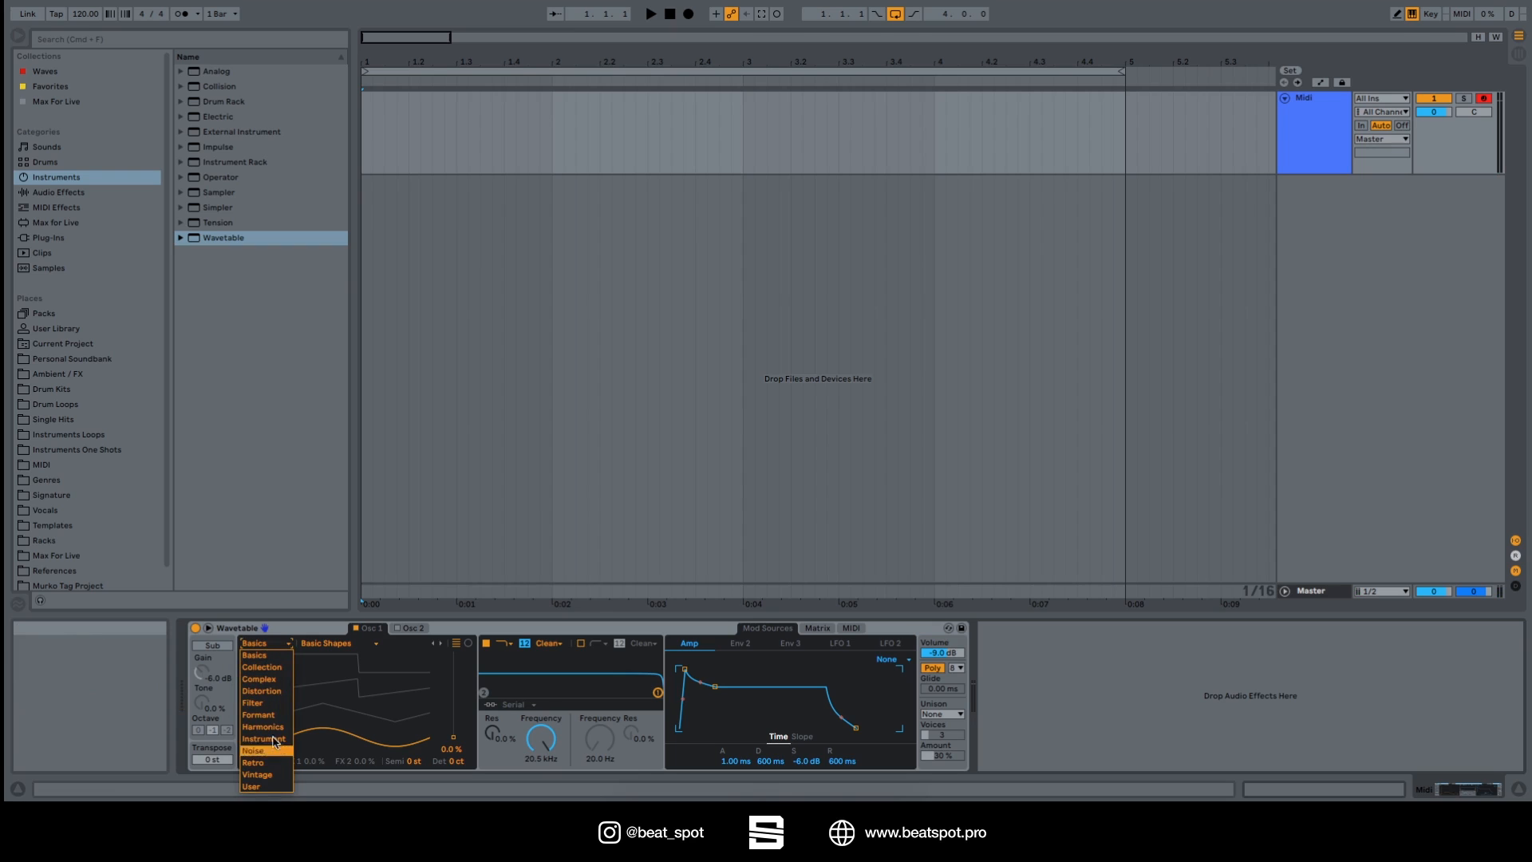
pyautogui.click(276, 727)
pyautogui.moveTo(453, 736); pyautogui.dragTo(454, 653)
pyautogui.click(343, 643)
pyautogui.click(339, 585)
# Step: Return oscillator 1 to the Basics category's Basic Shapes and set the wave position to 93 %
pyautogui.click(256, 642)
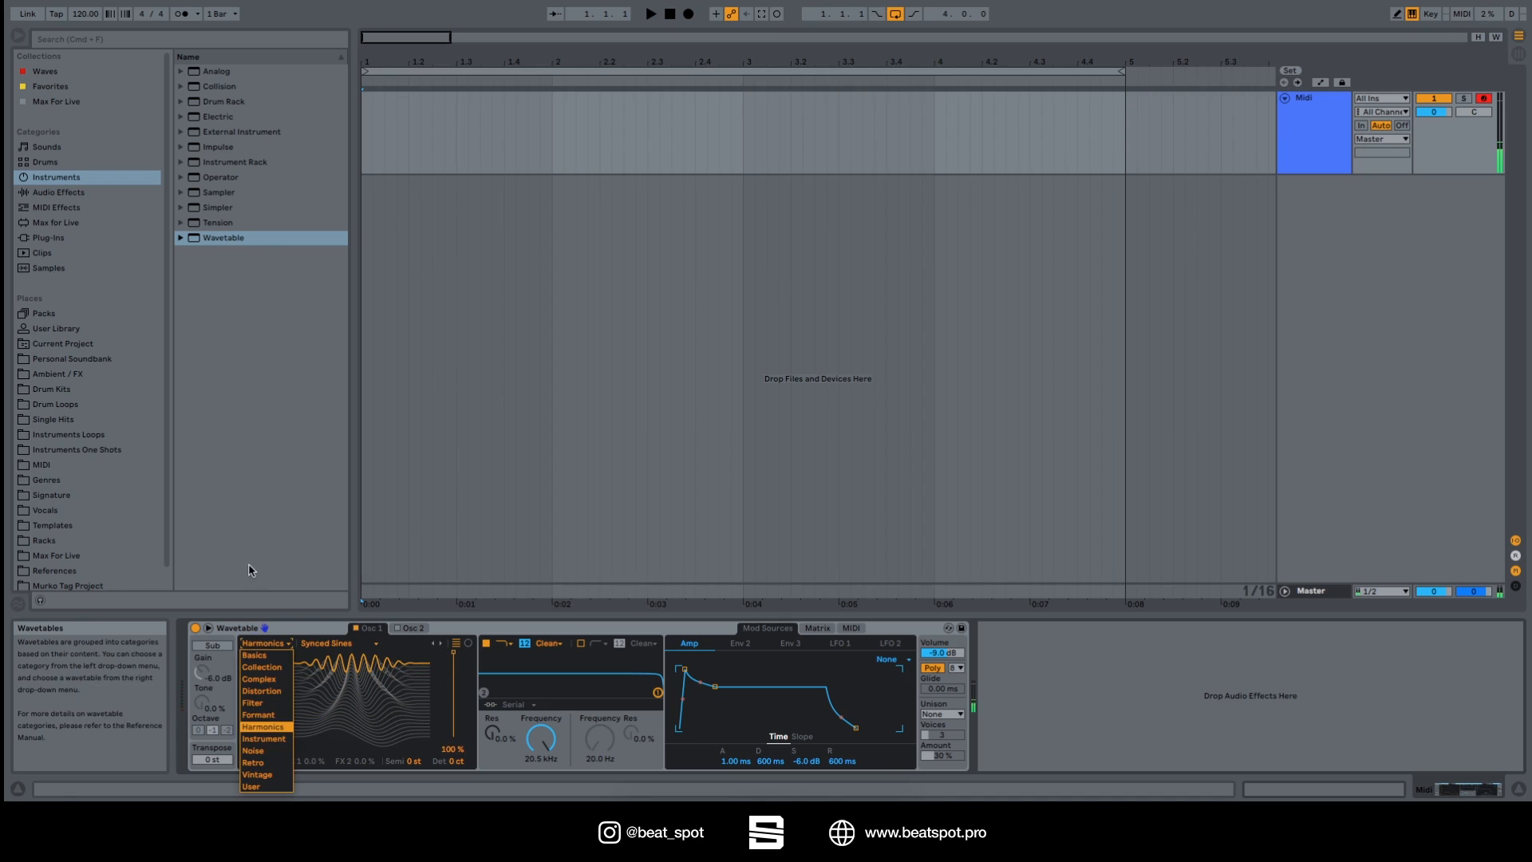
pyautogui.click(260, 659)
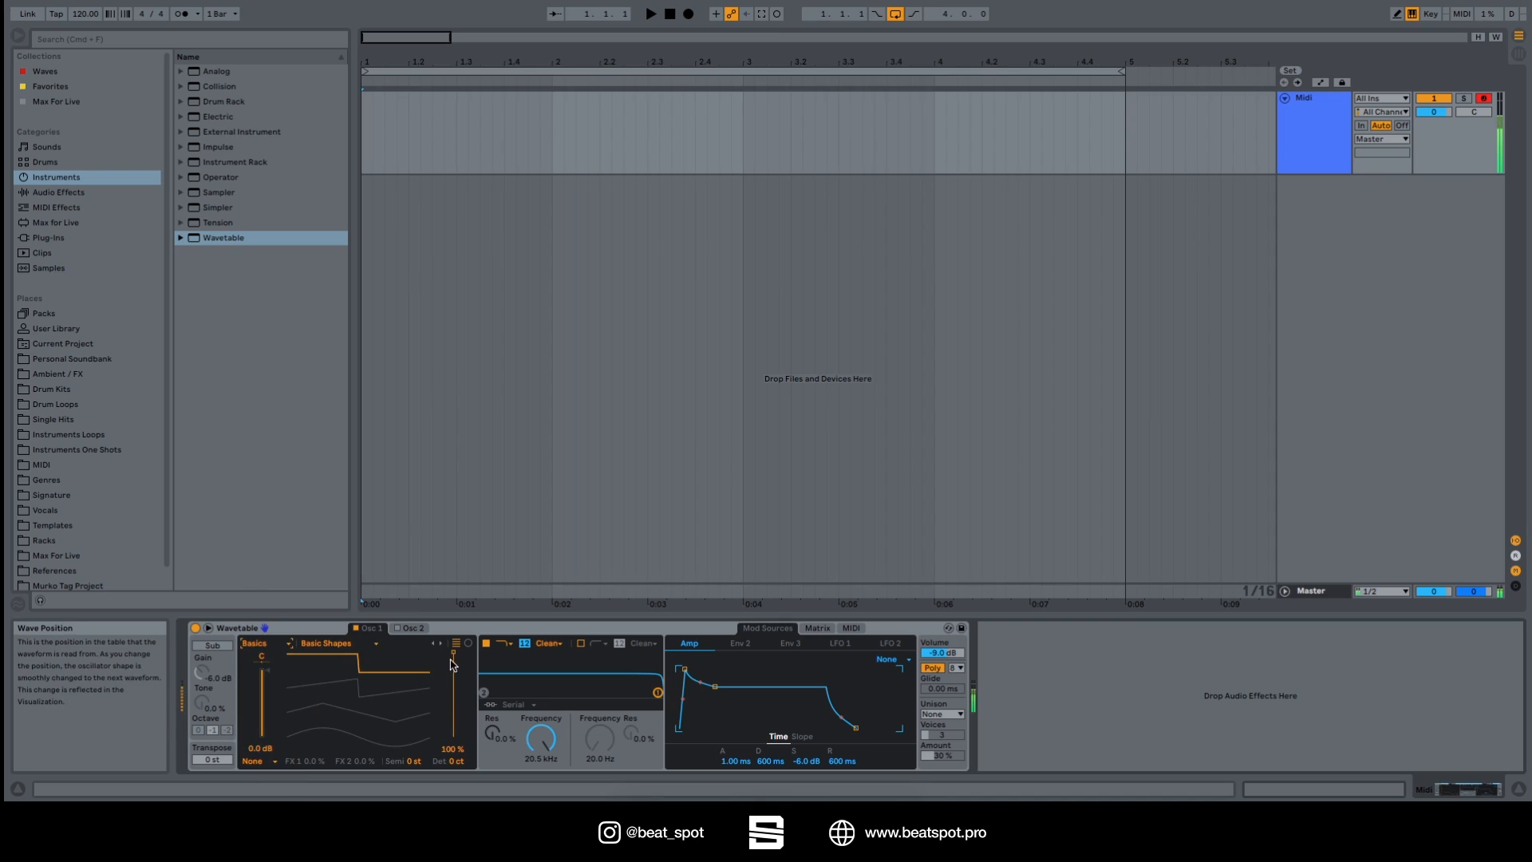
pyautogui.moveTo(454, 654)
pyautogui.mouseDown()
pyautogui.moveTo(453, 704)
pyautogui.moveTo(454, 659)
pyautogui.mouseUp()
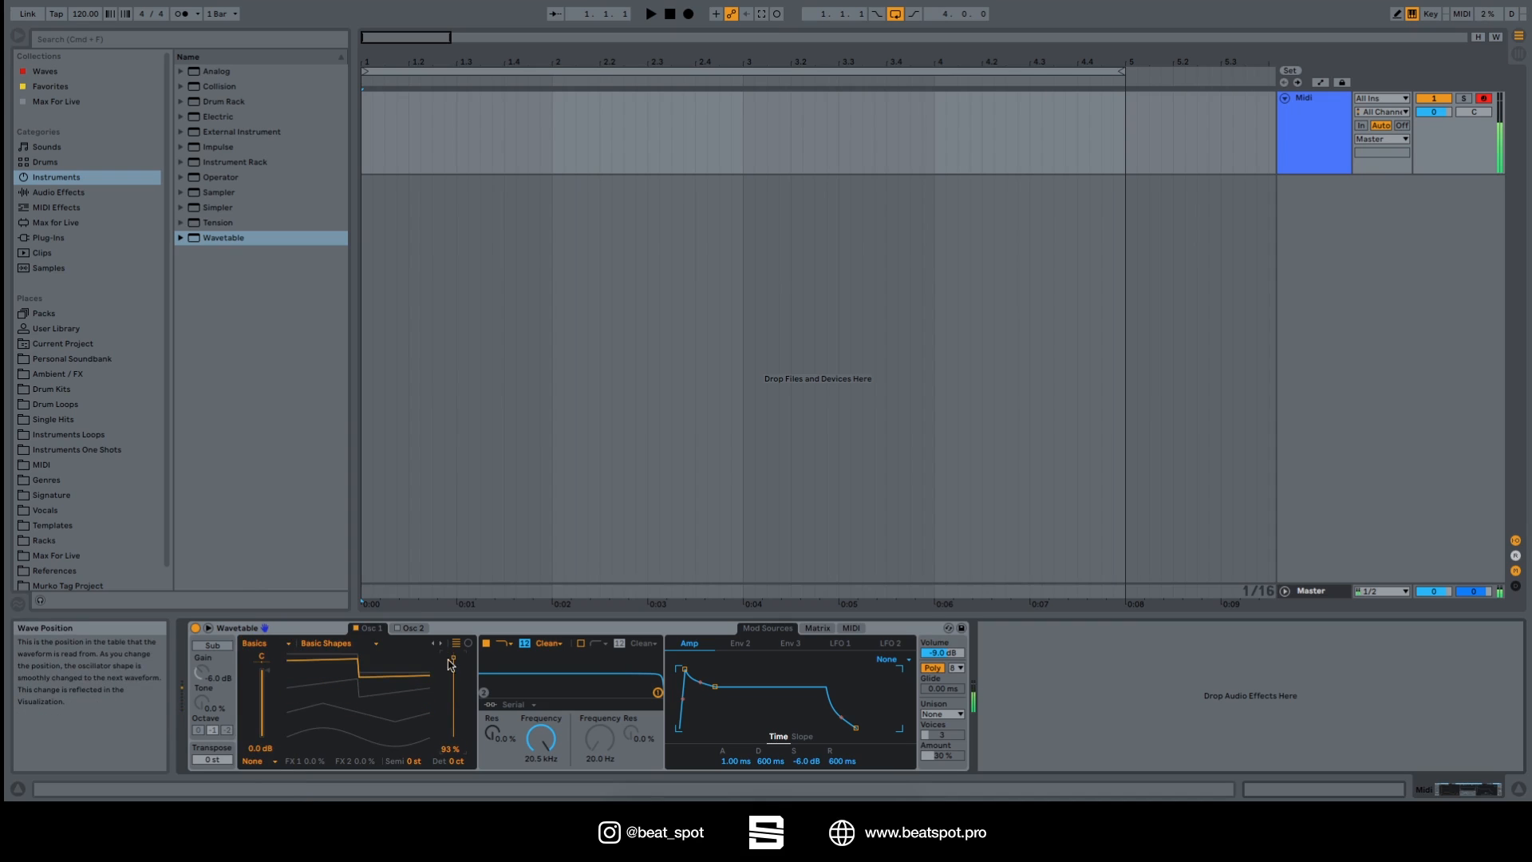
# Step: Apply the FM effect to oscillator 1, try its tuning at both extremes and reset Tune to 0 %
pyautogui.click(259, 760)
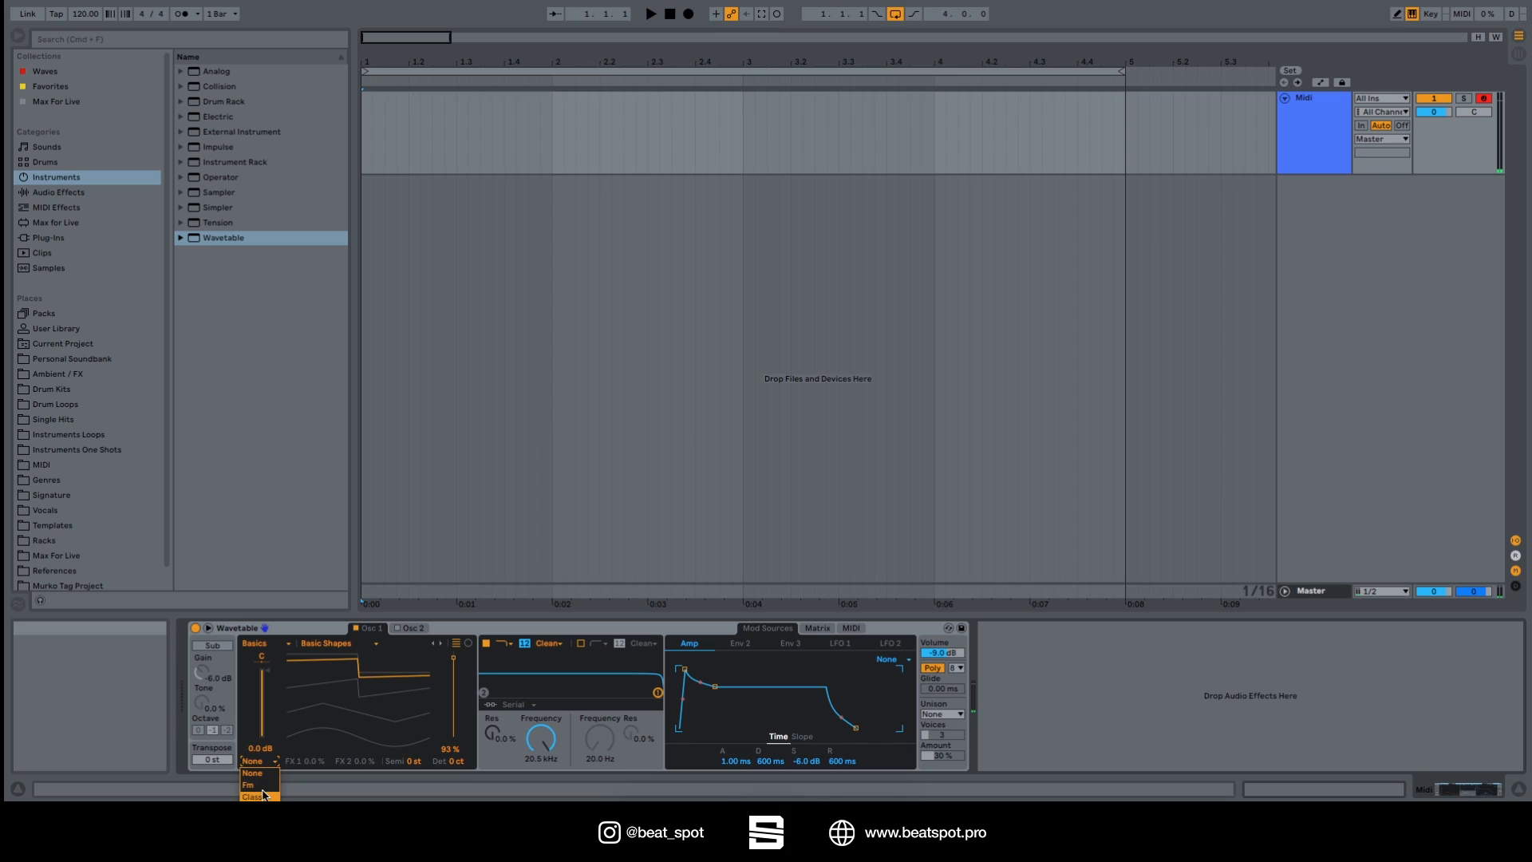
pyautogui.click(292, 756)
pyautogui.click(270, 762)
pyautogui.click(261, 786)
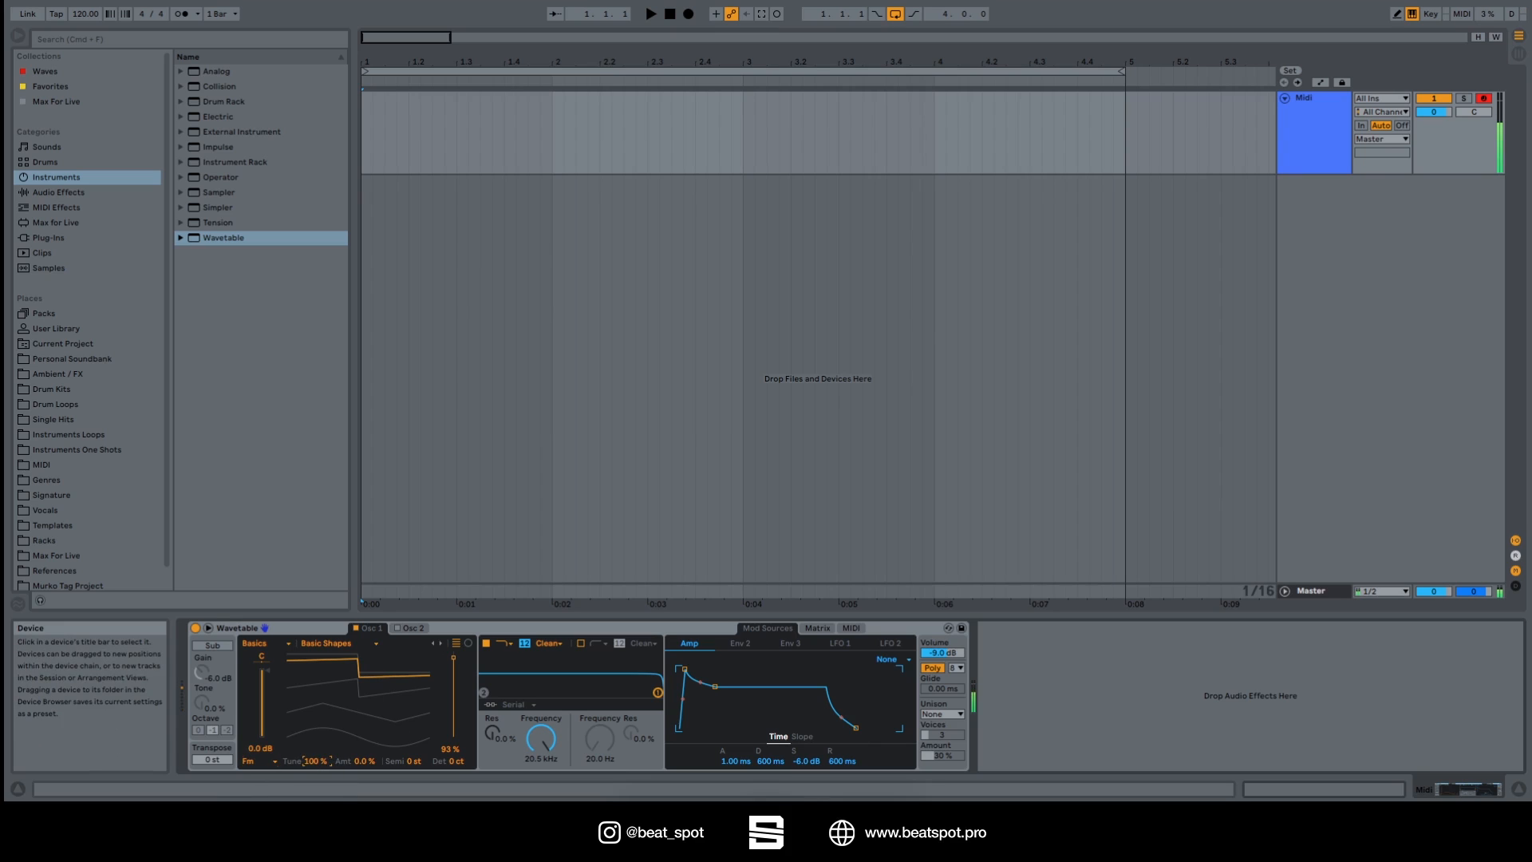
pyautogui.moveTo(365, 761)
pyautogui.mouseDown()
pyautogui.moveTo(365, 702)
pyautogui.moveTo(365, 761)
pyautogui.mouseUp()
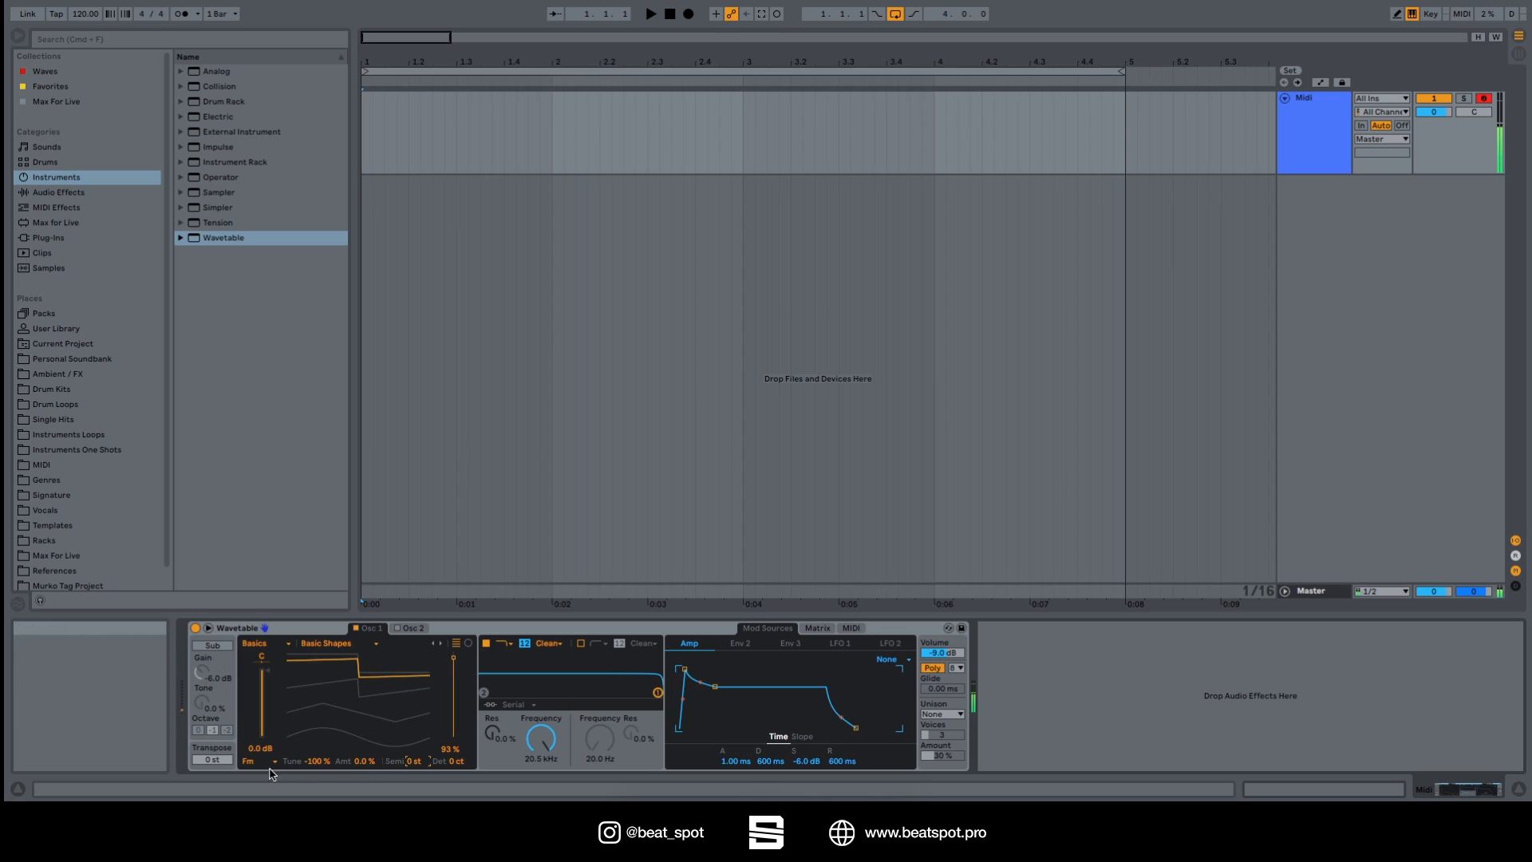
pyautogui.click(314, 761)
pyautogui.press('Delete')
# Step: Try the oscillator 1 effect with its first parameter at -19 % and its second at 28 %
pyautogui.click(251, 761)
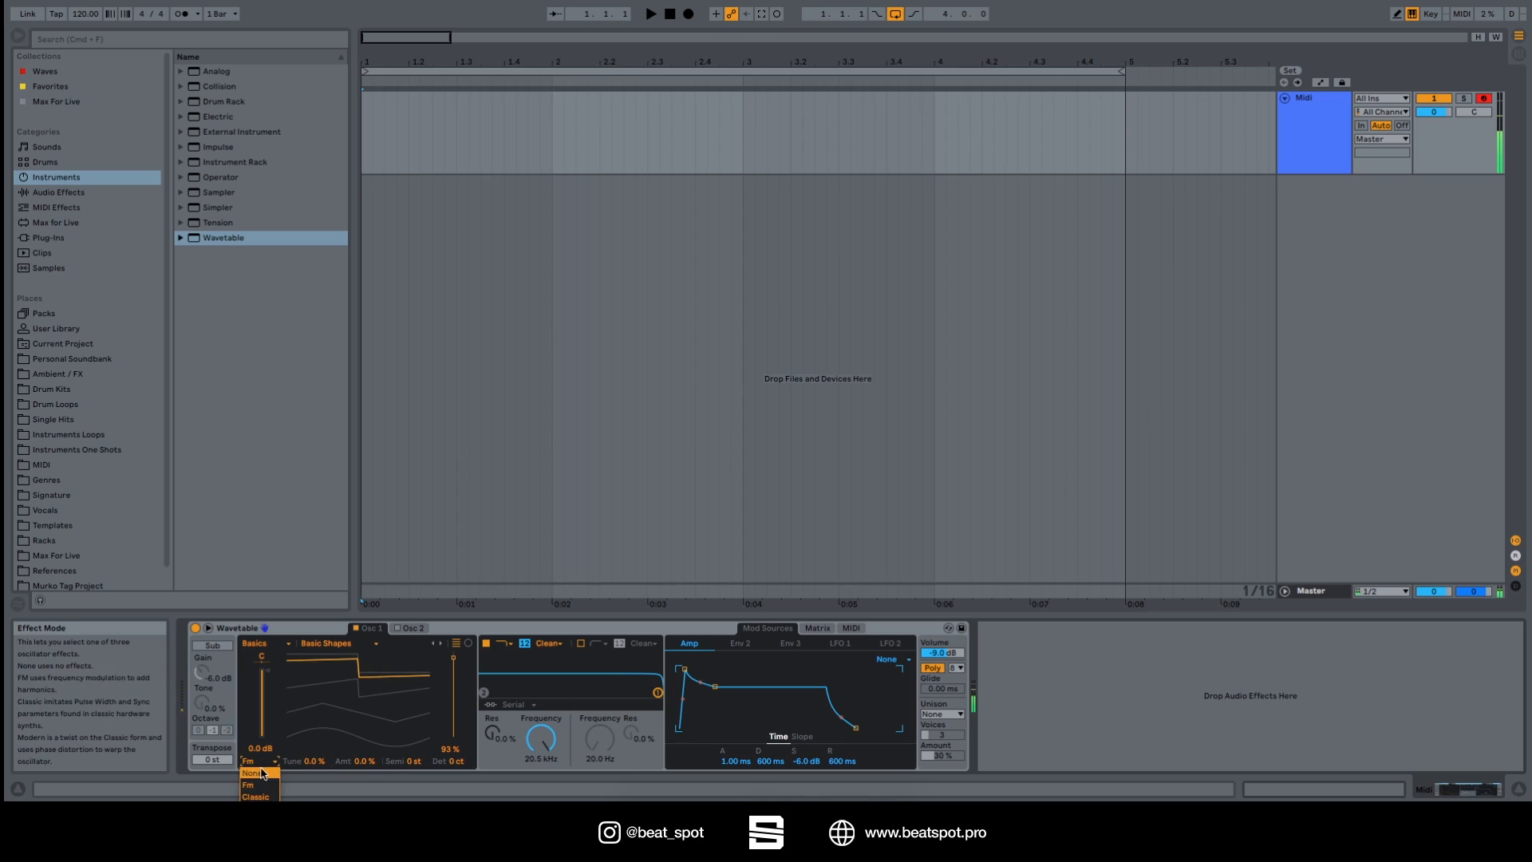
pyautogui.click(255, 785)
pyautogui.moveTo(314, 761); pyautogui.dragTo(365, 742)
# Step: Switch oscillator 1's effect mode to Modern and set Warp to -3.1 % and Fold to 51 %
pyautogui.click(260, 762)
pyautogui.click(256, 807)
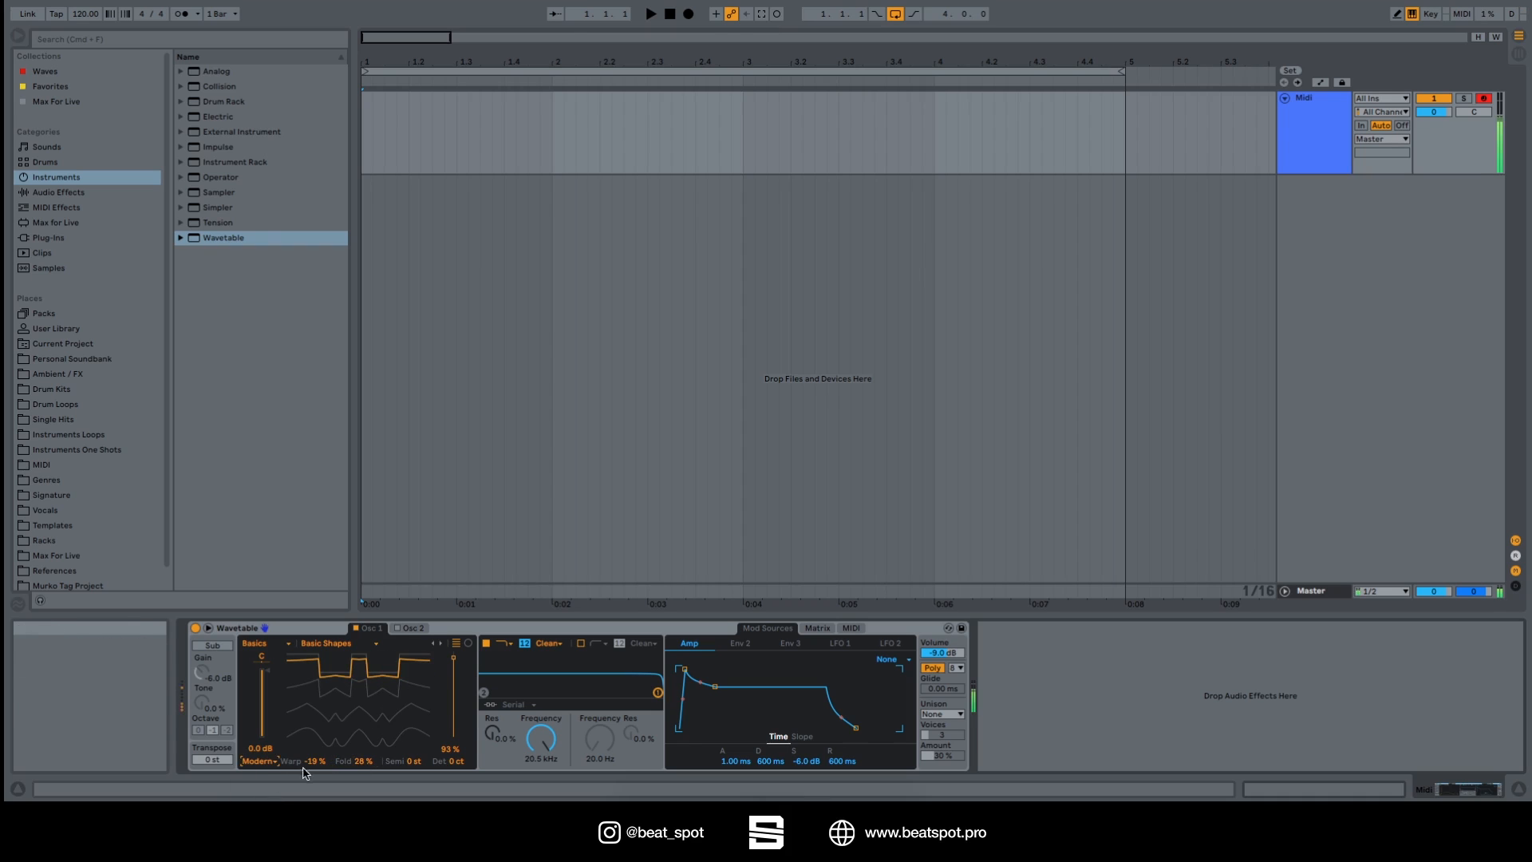
pyautogui.moveTo(313, 760); pyautogui.dragTo(356, 749)
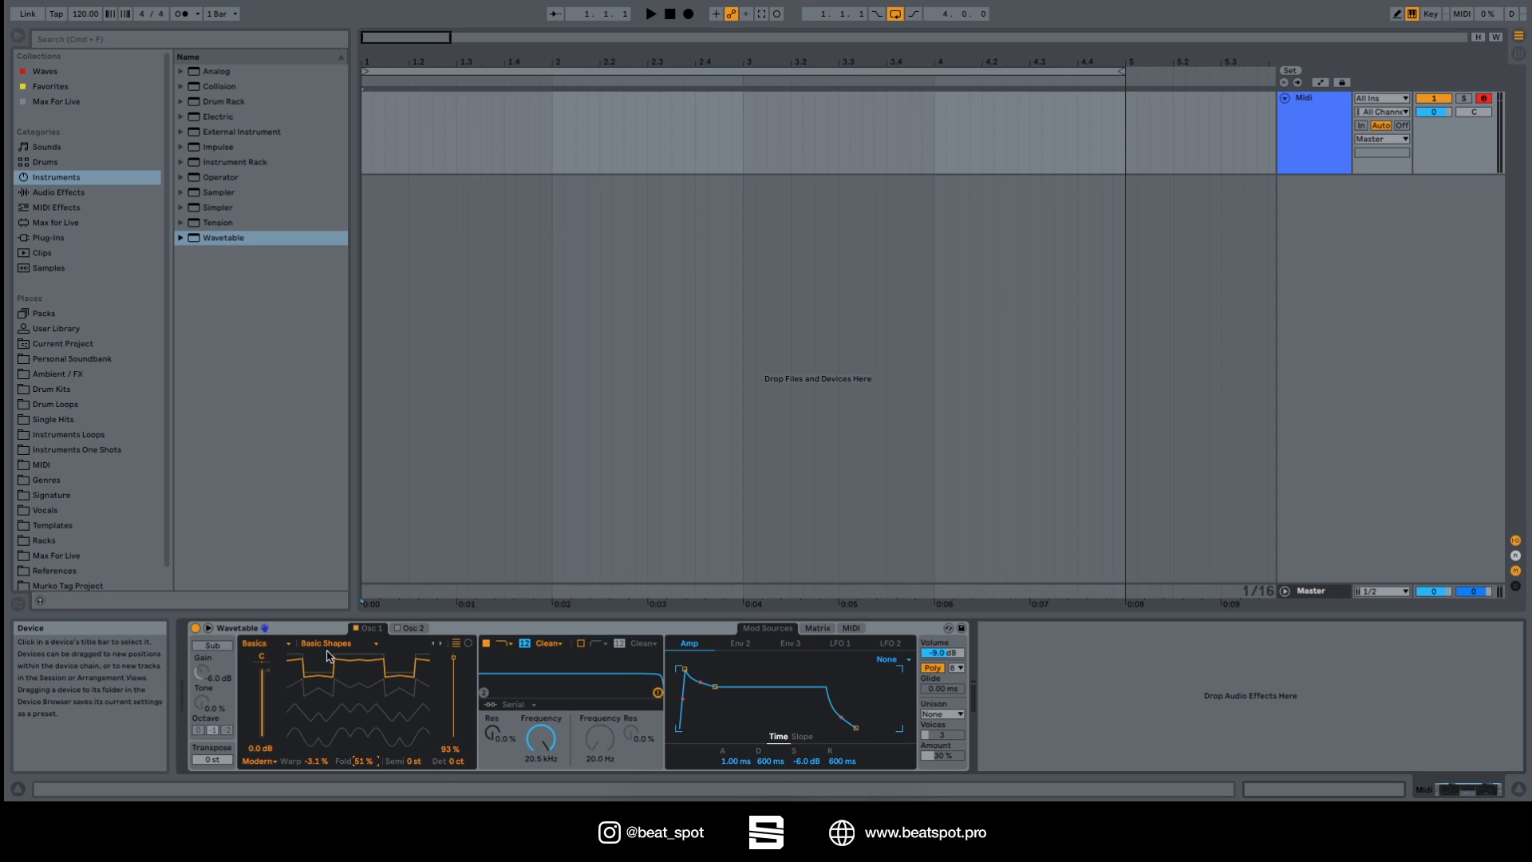
# Step: Set oscillator 1's effect mode to None and look at the oscillator 2 settings before returning to oscillator 1
pyautogui.click(260, 760)
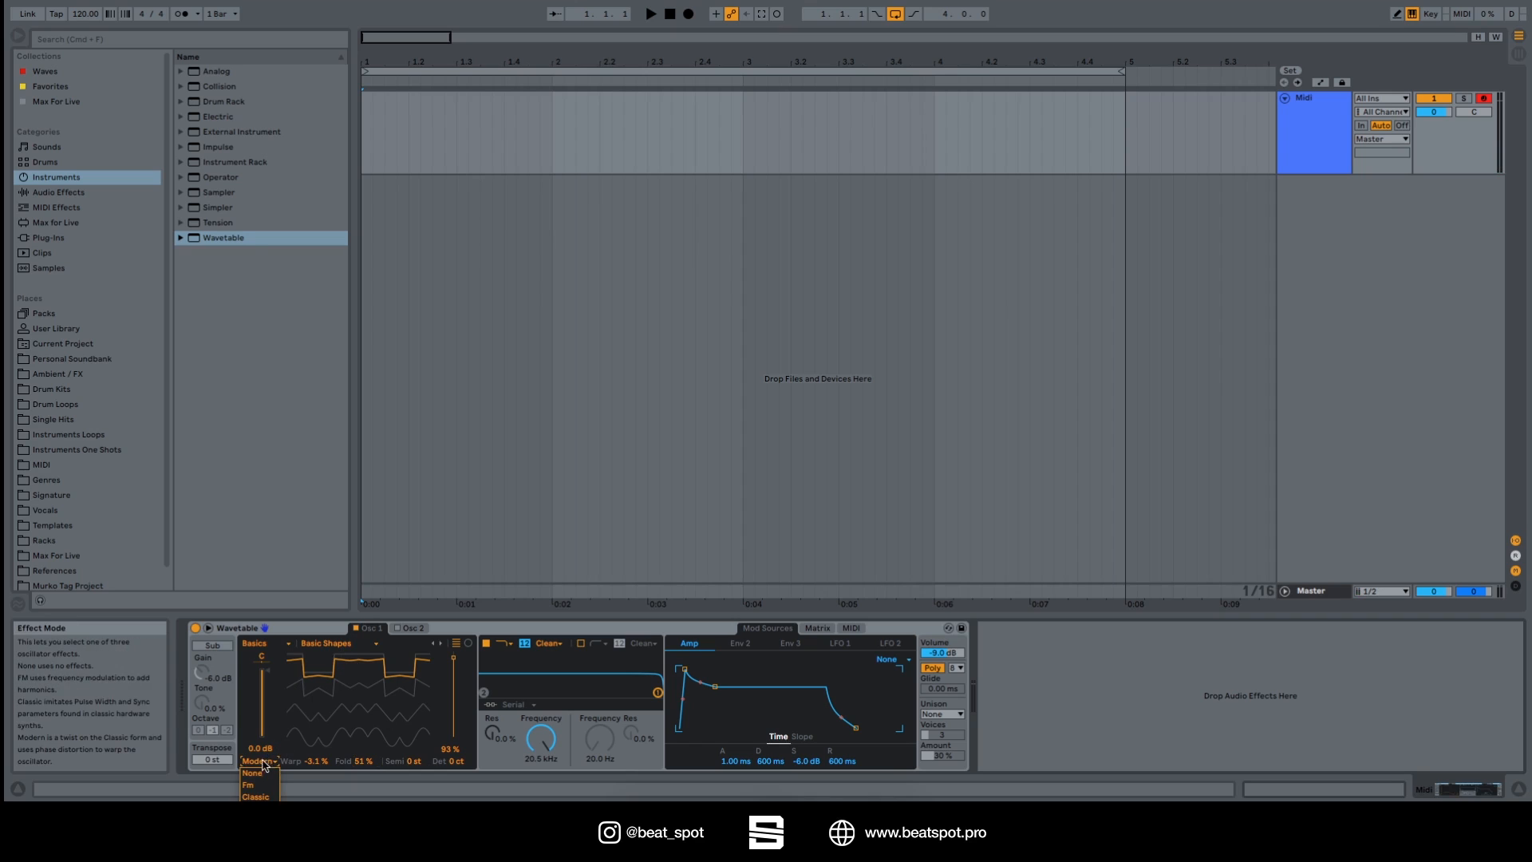
pyautogui.click(256, 772)
pyautogui.click(409, 629)
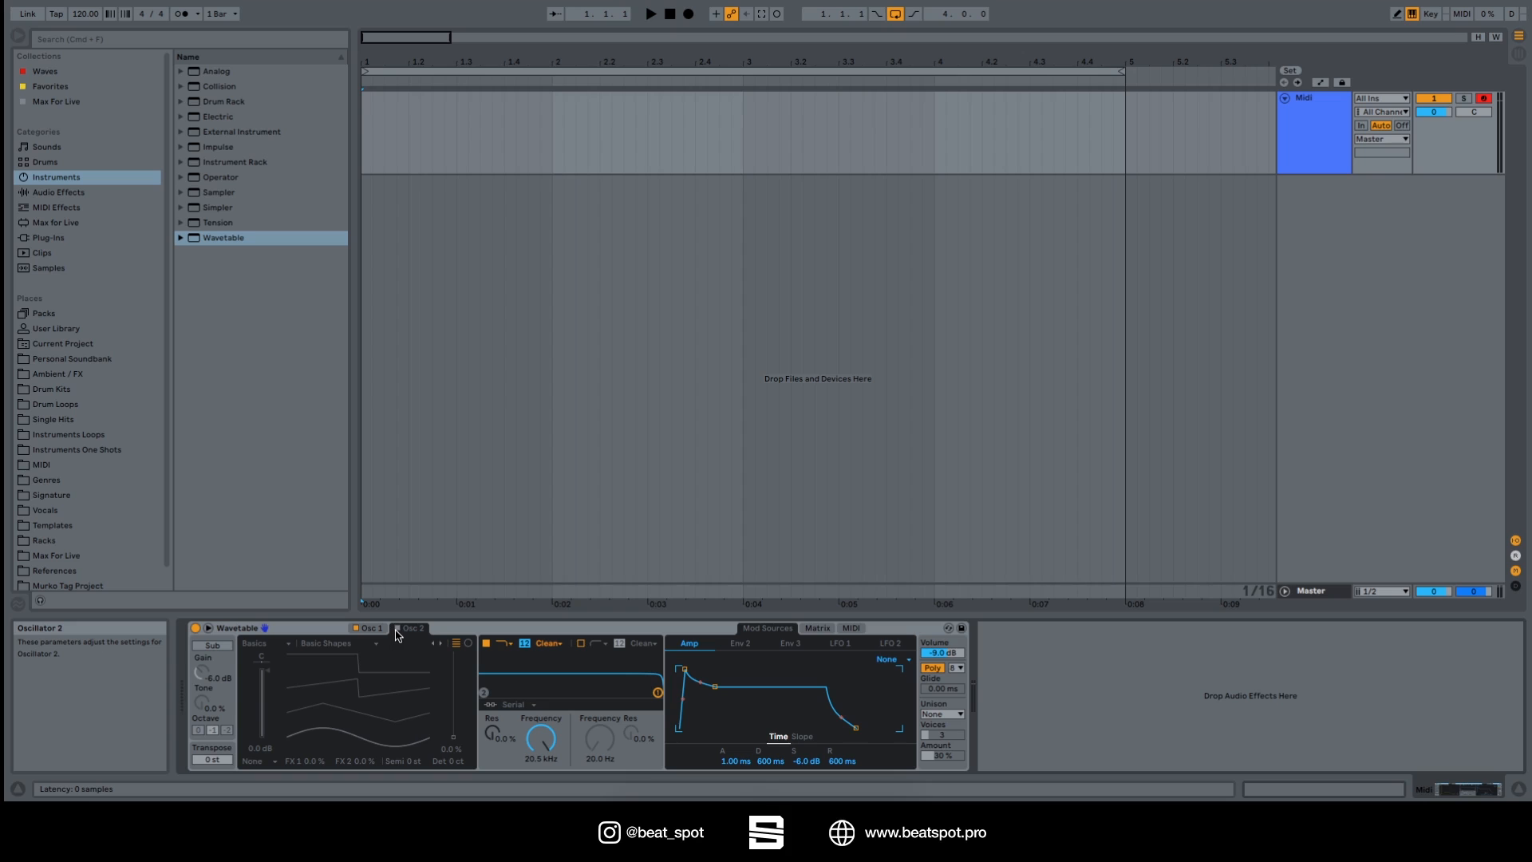
pyautogui.click(374, 628)
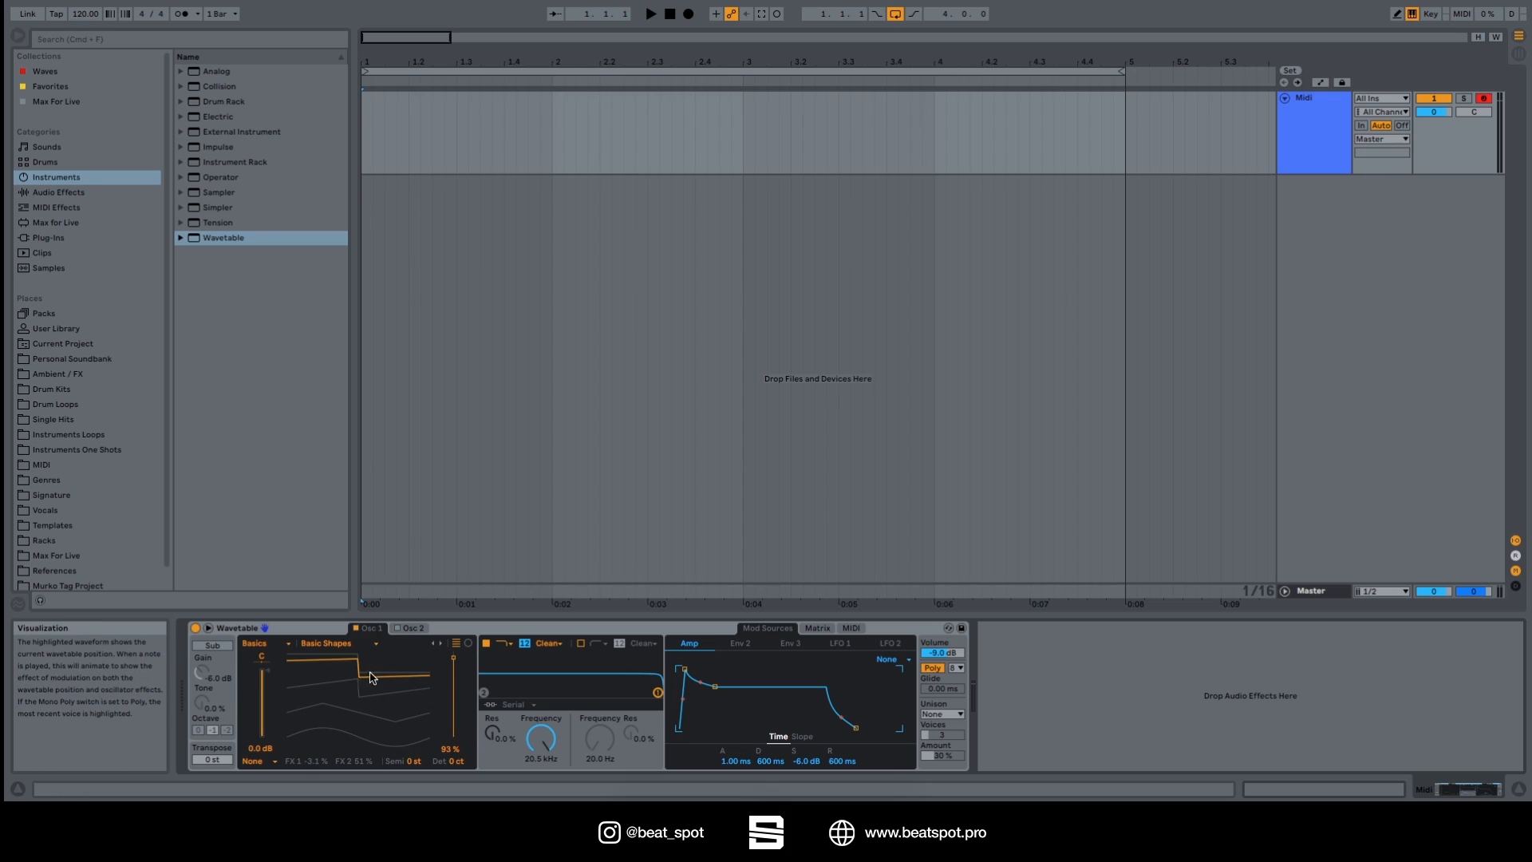
# Step: Raise oscillator 1's wave position to 100 % in the polar visualization and return to the linear view
pyautogui.click(469, 643)
pyautogui.moveTo(453, 657)
pyautogui.mouseDown()
pyautogui.moveTo(453, 734)
pyautogui.moveTo(454, 652)
pyautogui.mouseUp()
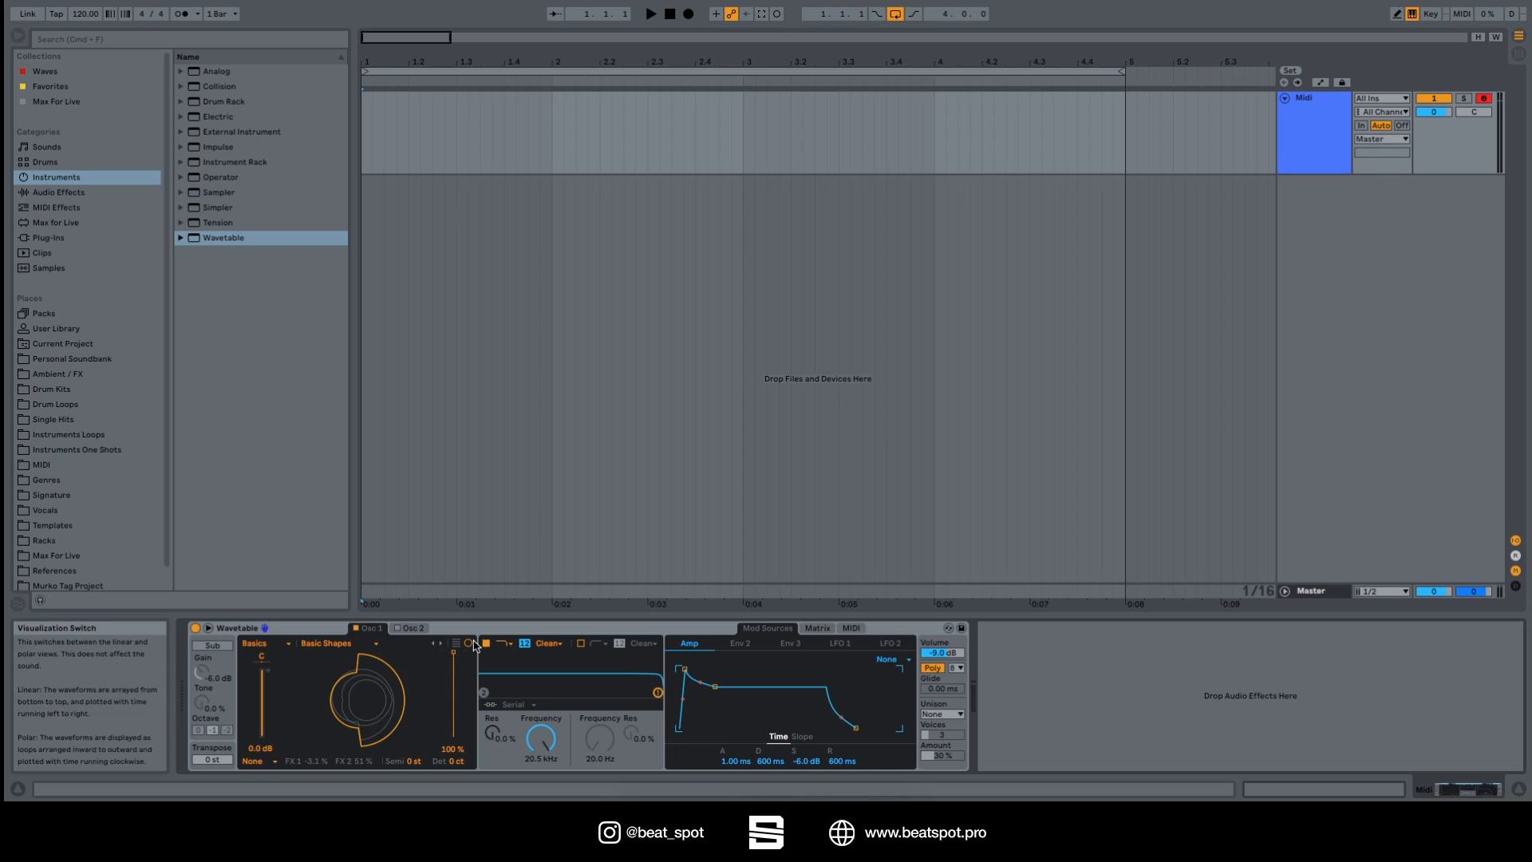
pyautogui.click(466, 647)
# Step: Enable the sub oscillator with oscillator 1 switched off, and set the sub gain to -0.7 dB
pyautogui.click(214, 645)
pyautogui.click(356, 629)
pyautogui.moveTo(202, 672); pyautogui.dragTo(202, 672)
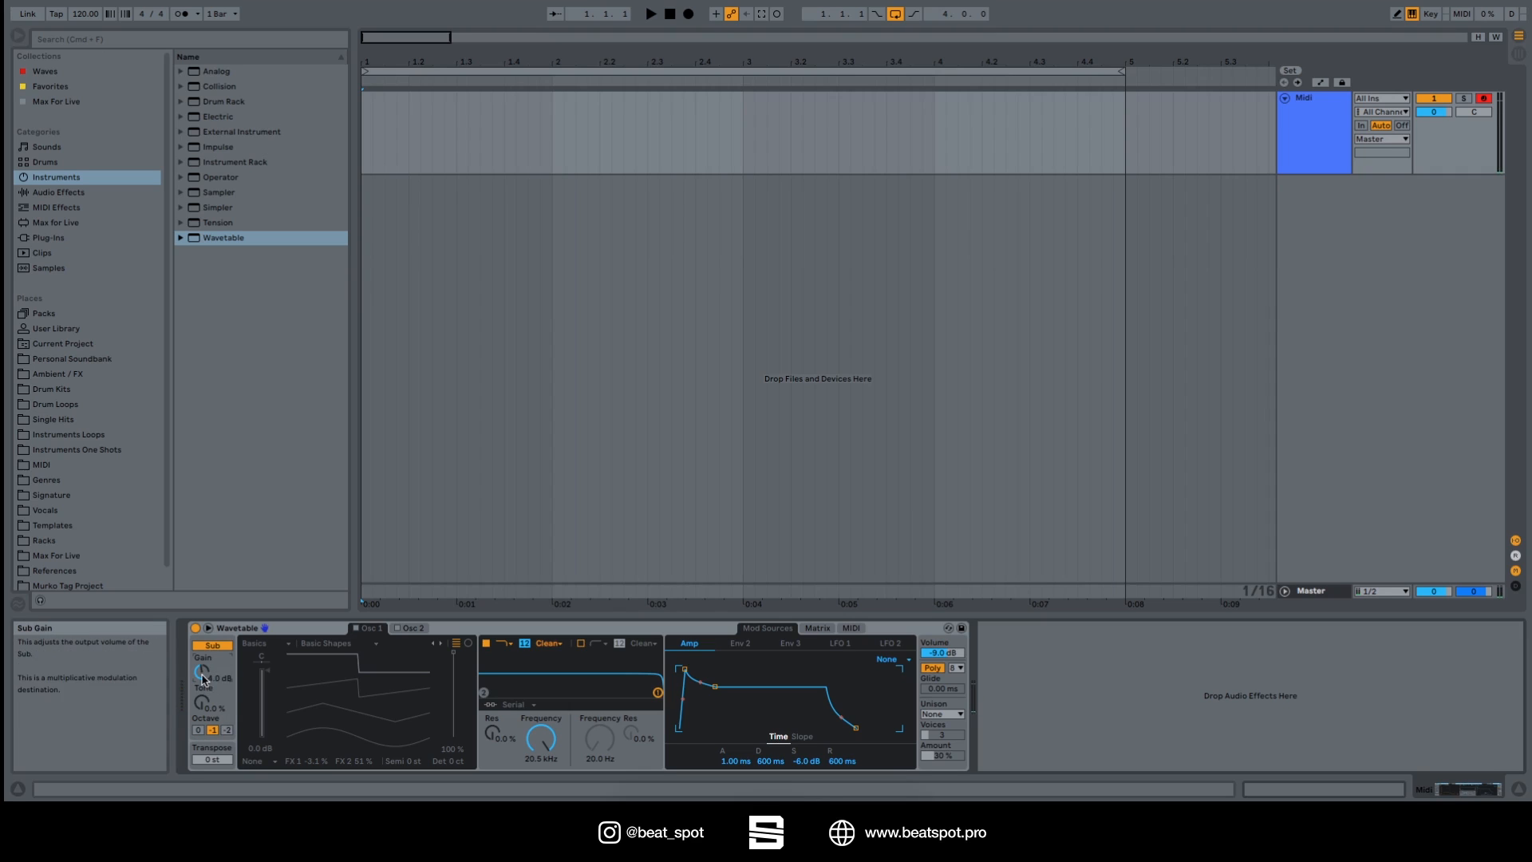
pyautogui.moveTo(202, 672); pyautogui.dragTo(202, 669)
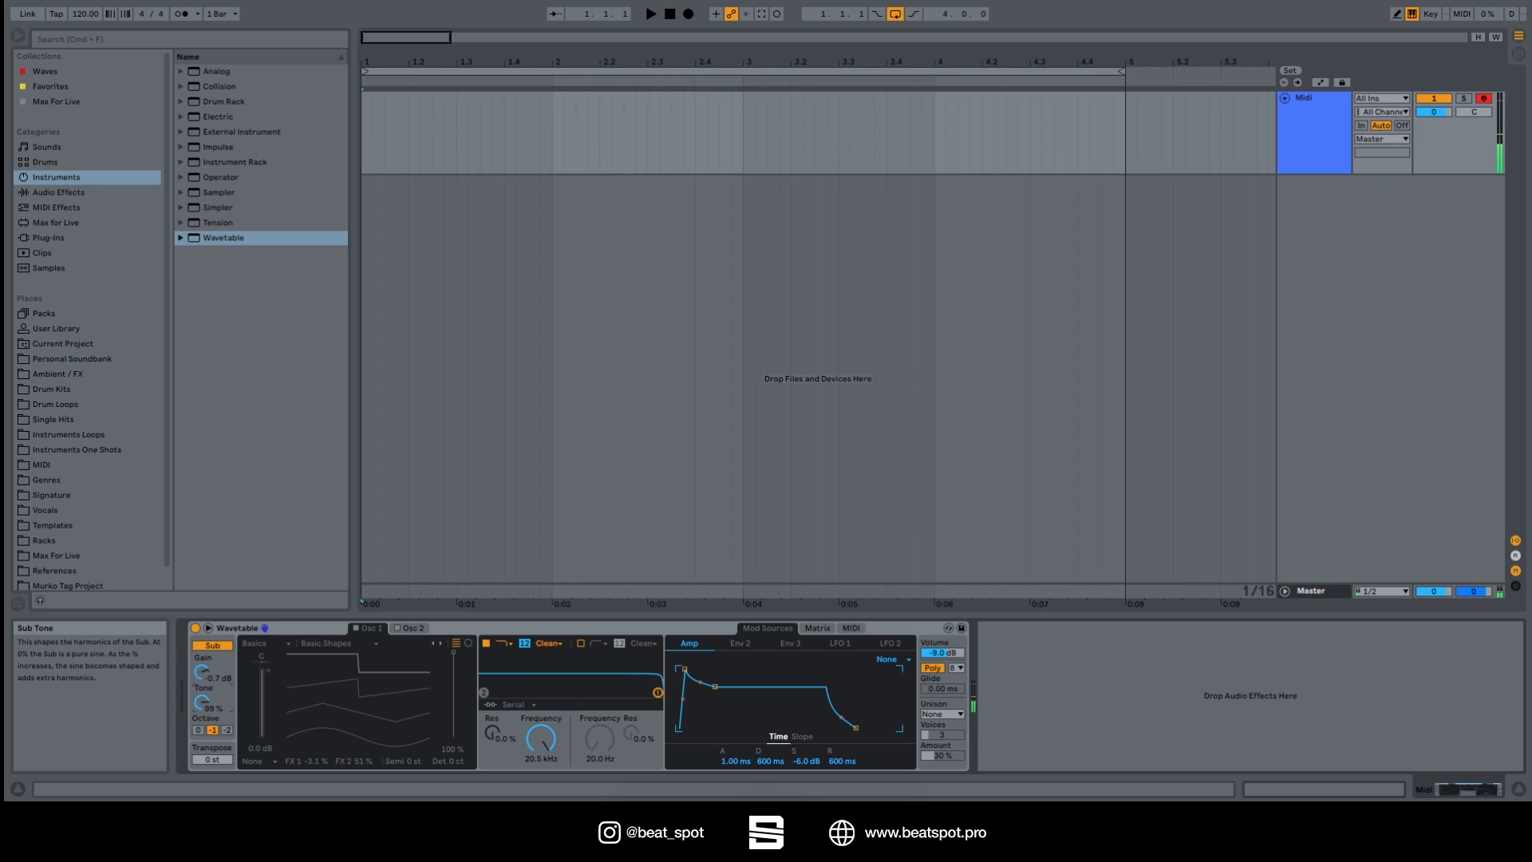
# Step: Set the sub tone to 55 % and try the sub octave at -2 before returning it to -1
pyautogui.moveTo(201, 702); pyautogui.dragTo(202, 717)
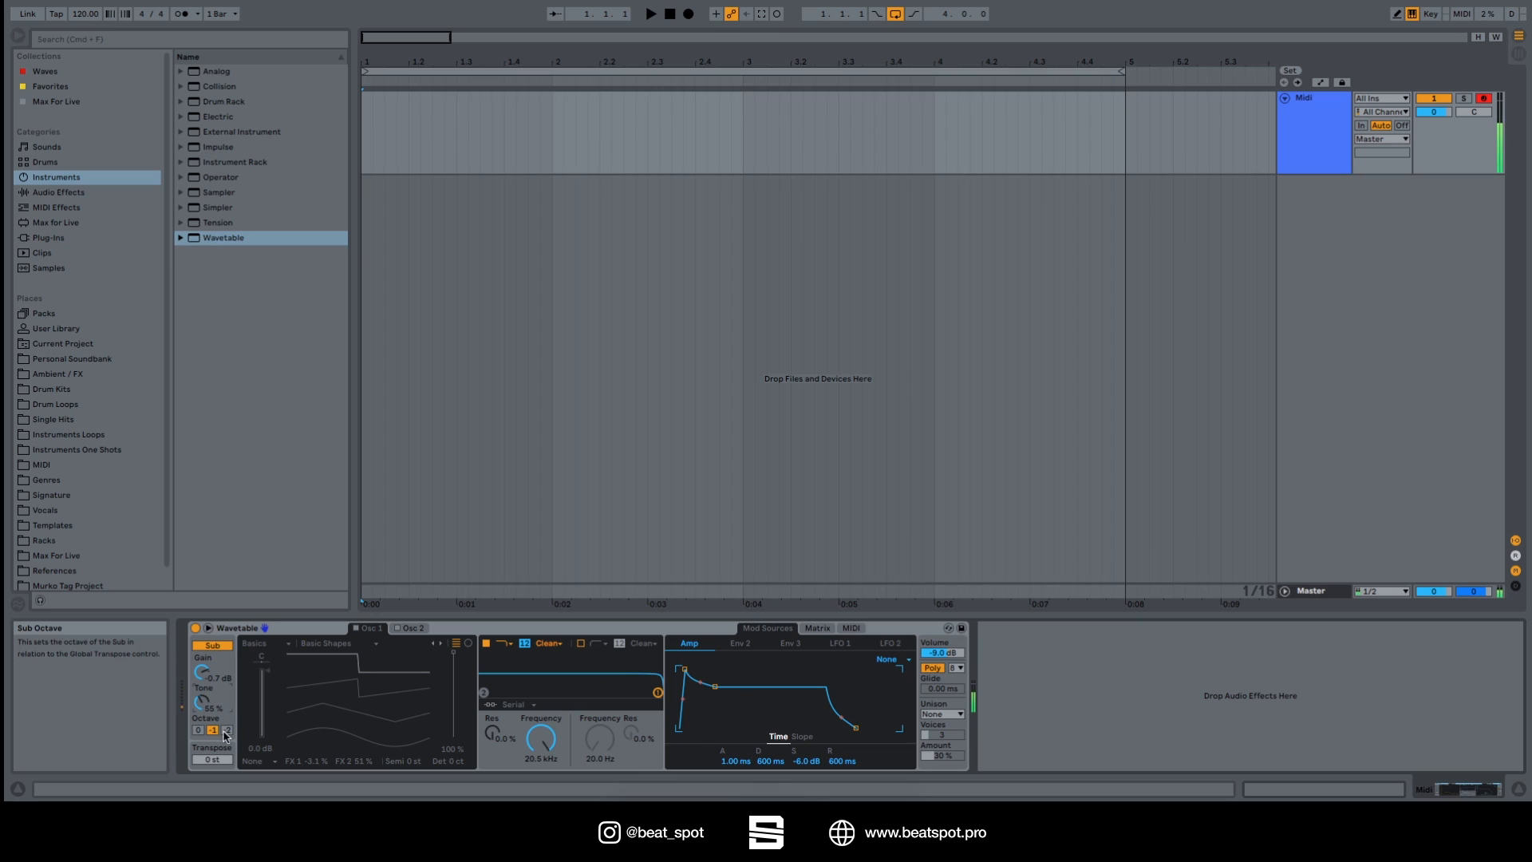
pyautogui.click(227, 731)
pyautogui.click(214, 731)
# Step: Try a global transpose of 19 st and return it to 0 st, leaving oscillator 1 on and the sub off
pyautogui.moveTo(214, 762); pyautogui.dragTo(213, 738)
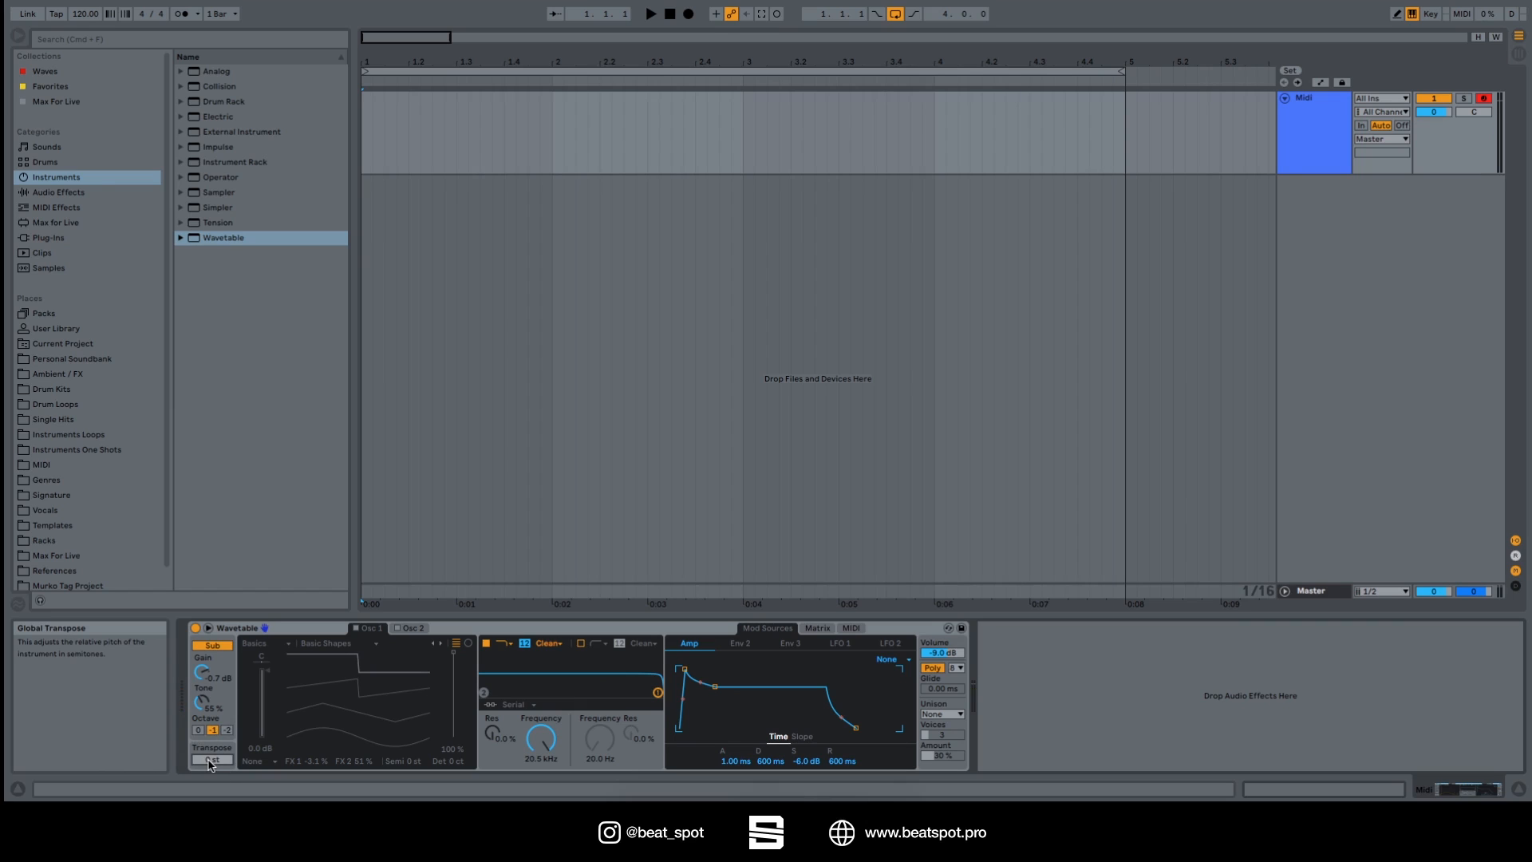
pyautogui.click(217, 762)
pyautogui.click(356, 628)
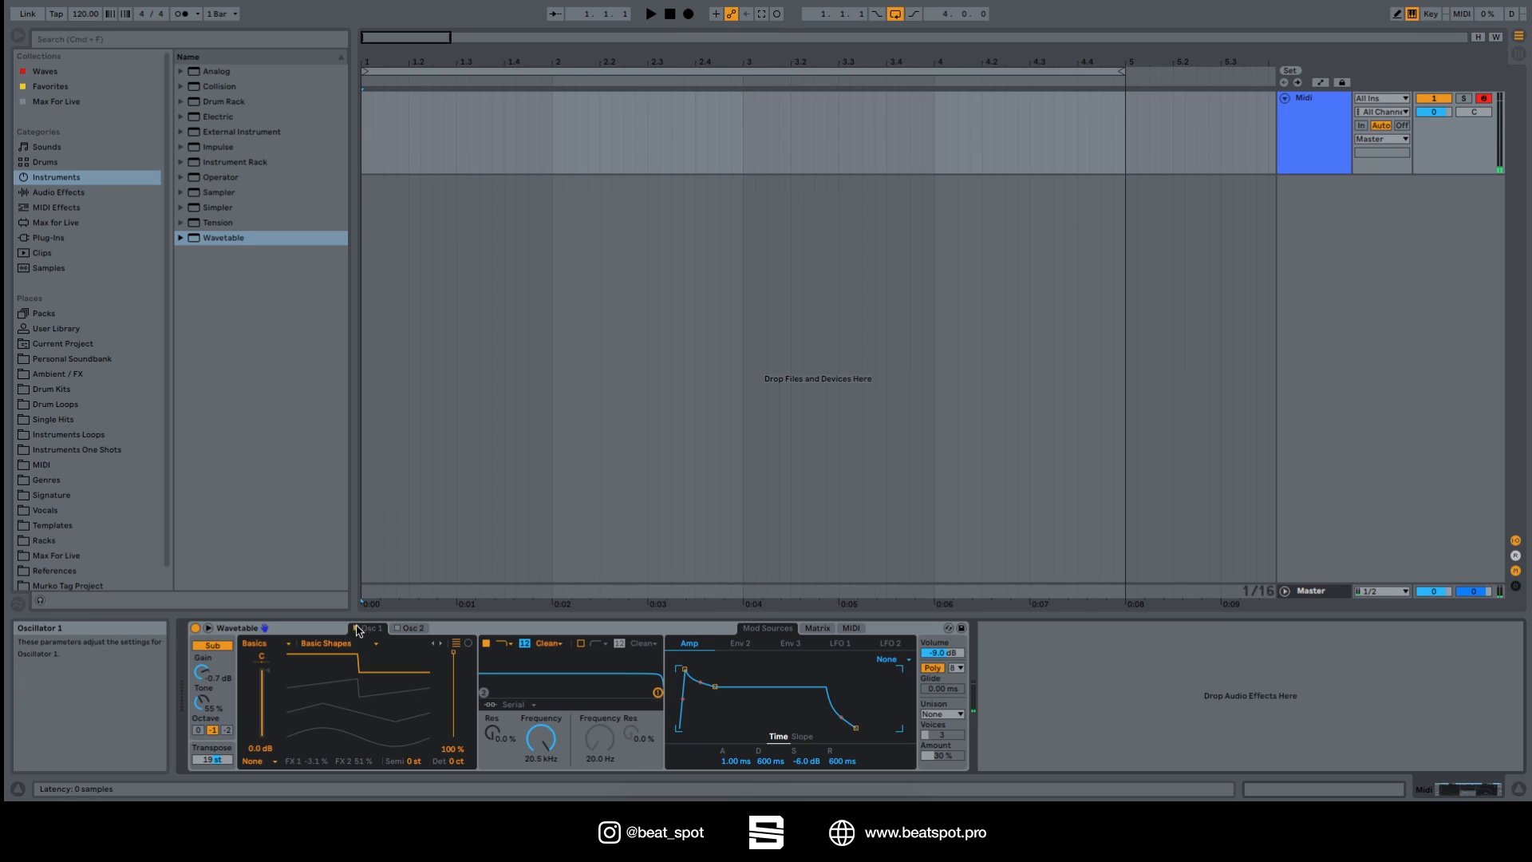
pyautogui.moveTo(211, 759); pyautogui.dragTo(211, 775)
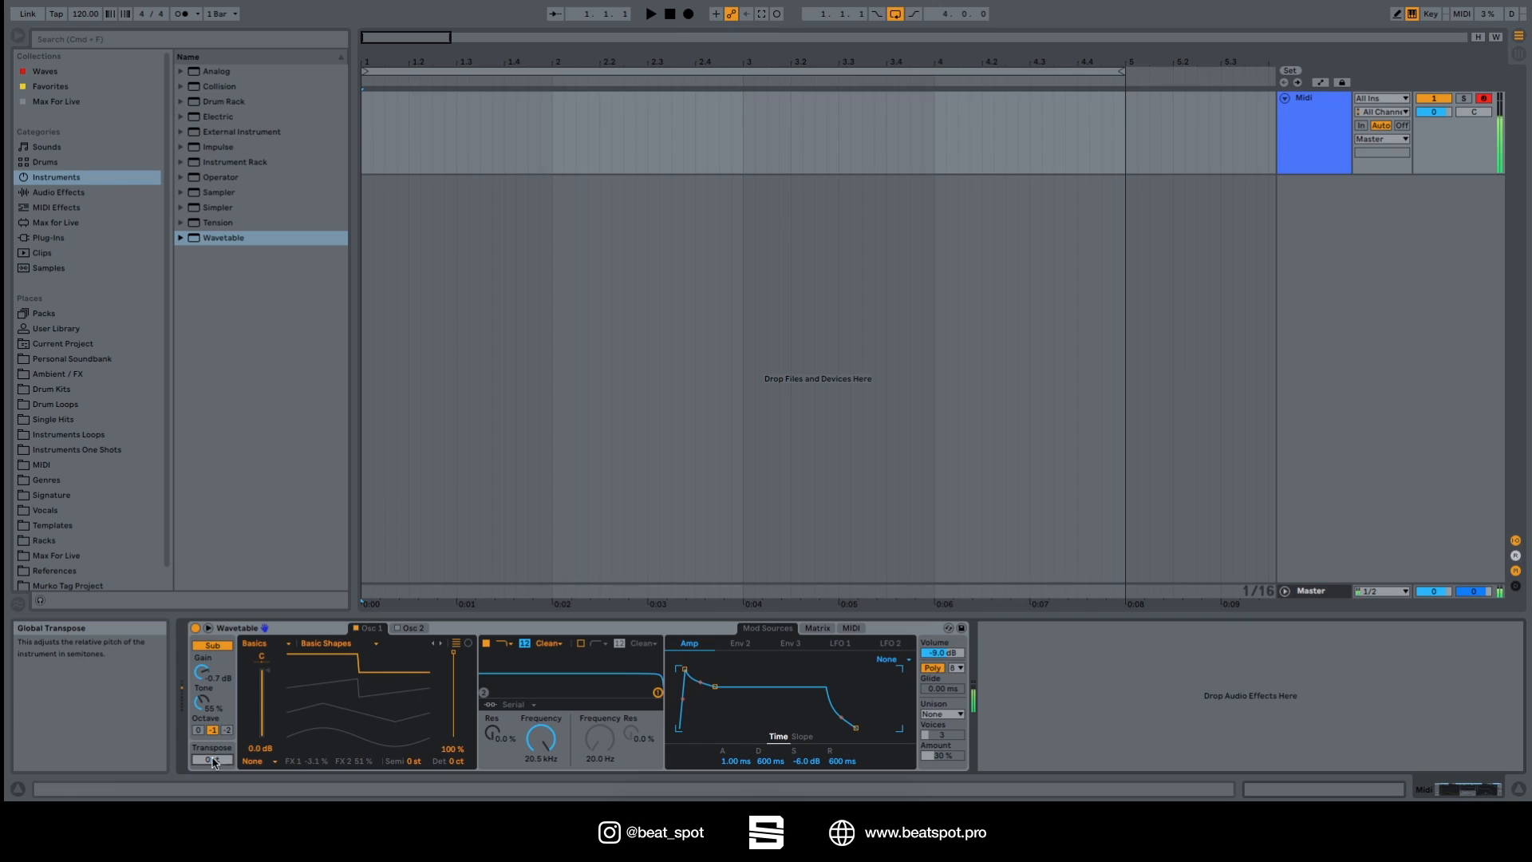
pyautogui.click(215, 646)
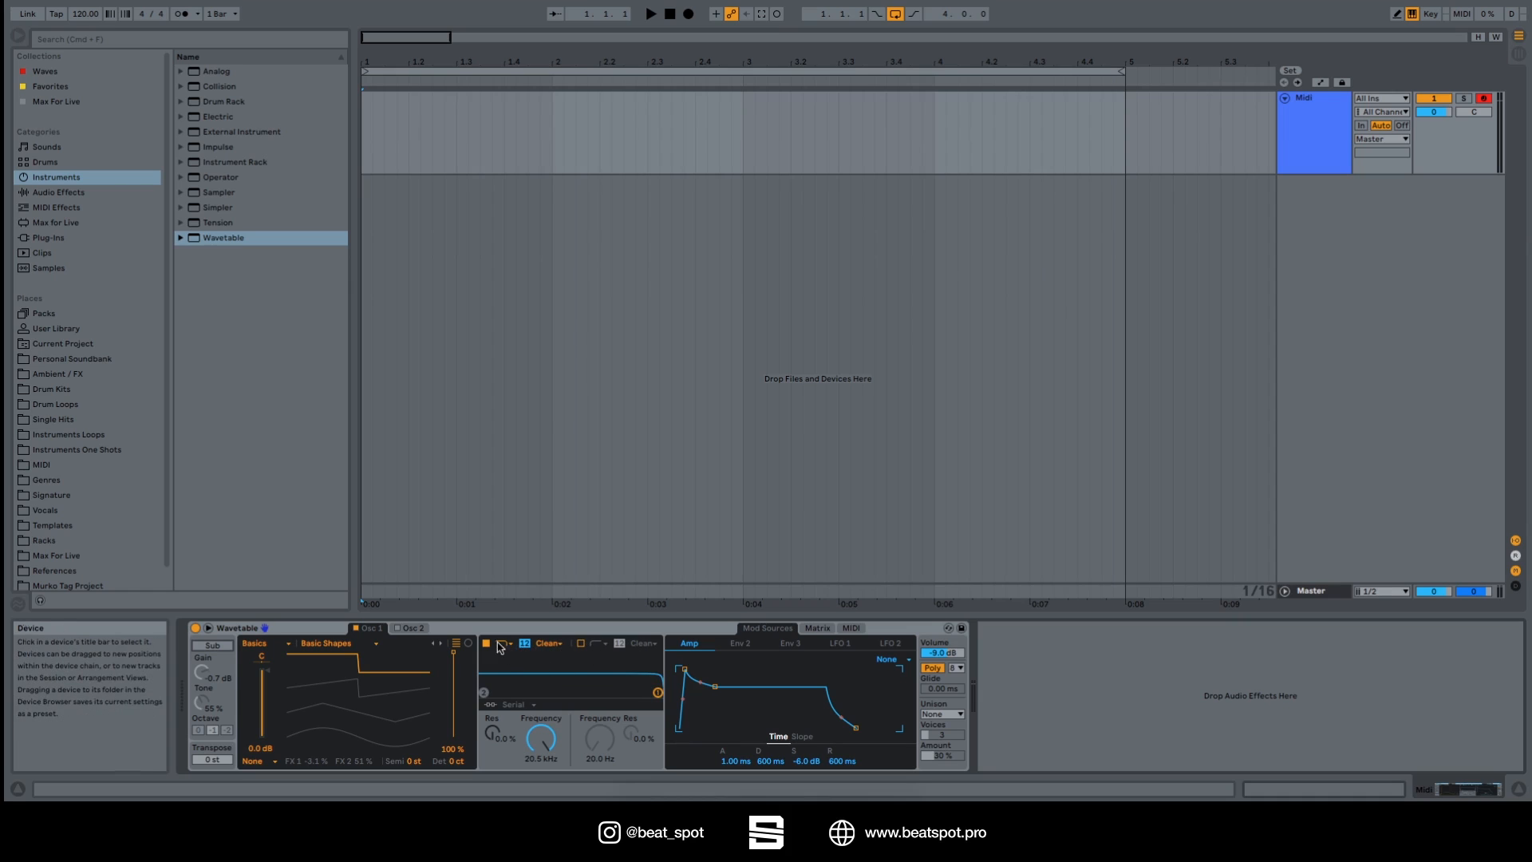
# Step: Lower filter 1's cutoff to about 1.22 kHz and add drive with a circuit type other than Clean
pyautogui.click(555, 644)
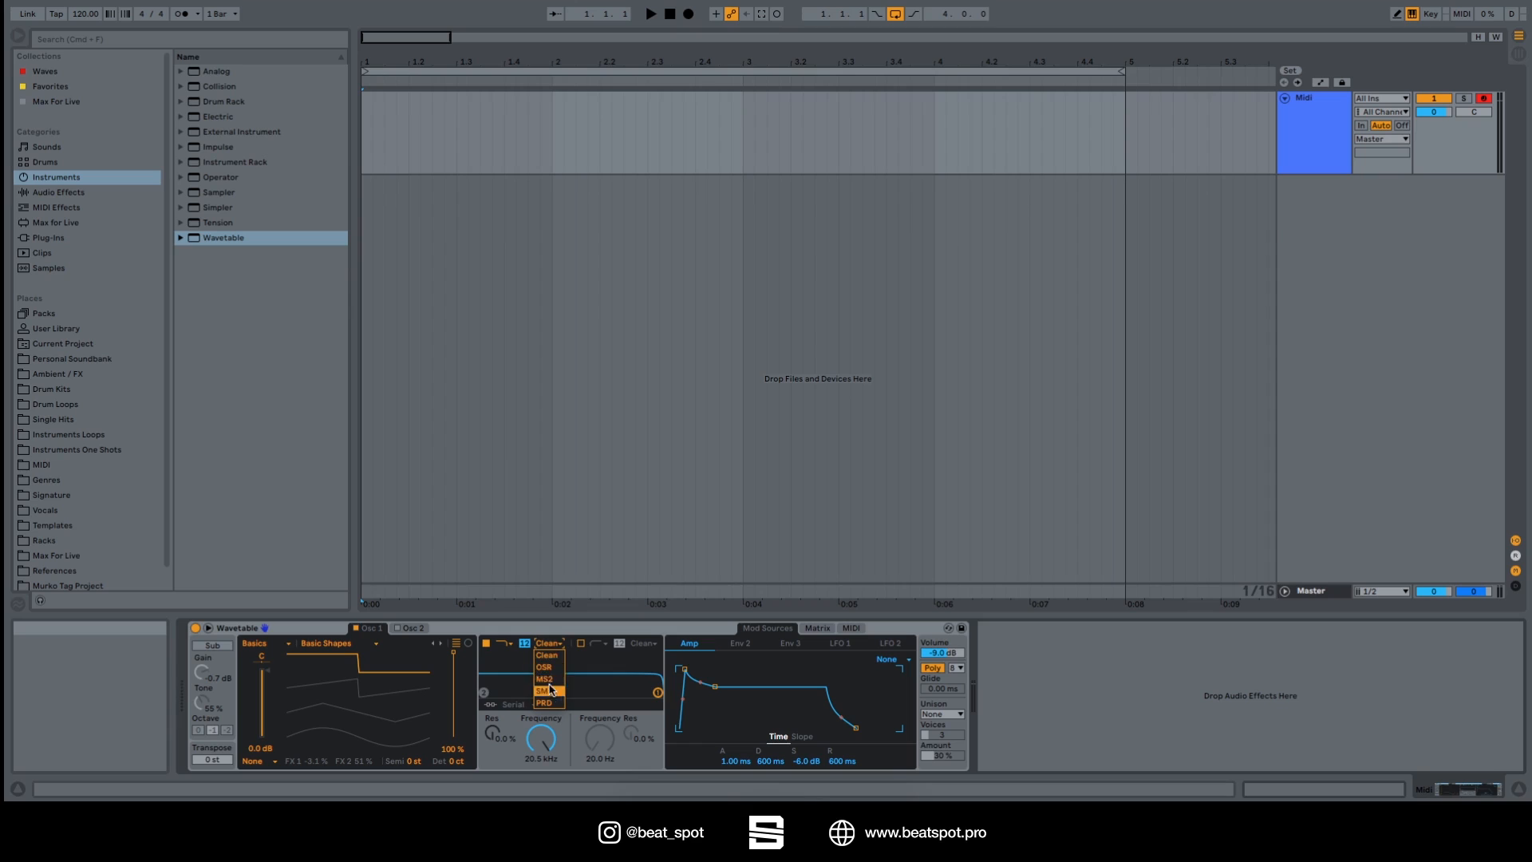
pyautogui.click(547, 638)
pyautogui.moveTo(658, 692); pyautogui.dragTo(611, 691)
pyautogui.click(542, 652)
pyautogui.click(545, 659)
pyautogui.moveTo(611, 691); pyautogui.dragTo(587, 691)
pyautogui.moveTo(500, 760)
pyautogui.mouseDown()
pyautogui.moveTo(492, 694)
pyautogui.moveTo(500, 748)
pyautogui.mouseUp()
# Step: Try the MS2 circuit on filter 1 with the drive at 3.56 dB, and switch to the SMP circuit
pyautogui.click(546, 643)
pyautogui.click(554, 684)
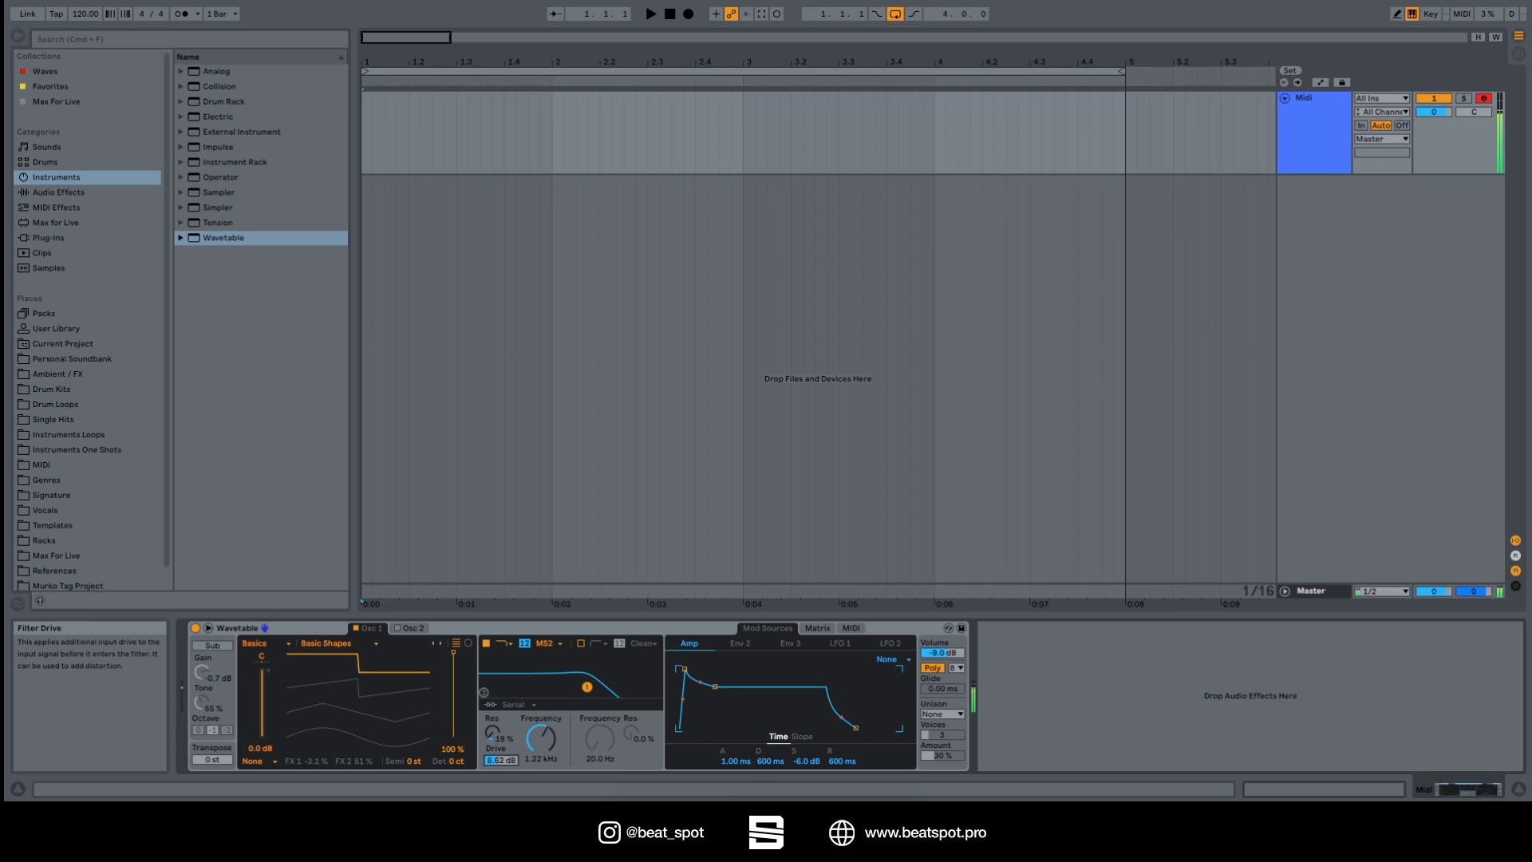
pyautogui.click(546, 643)
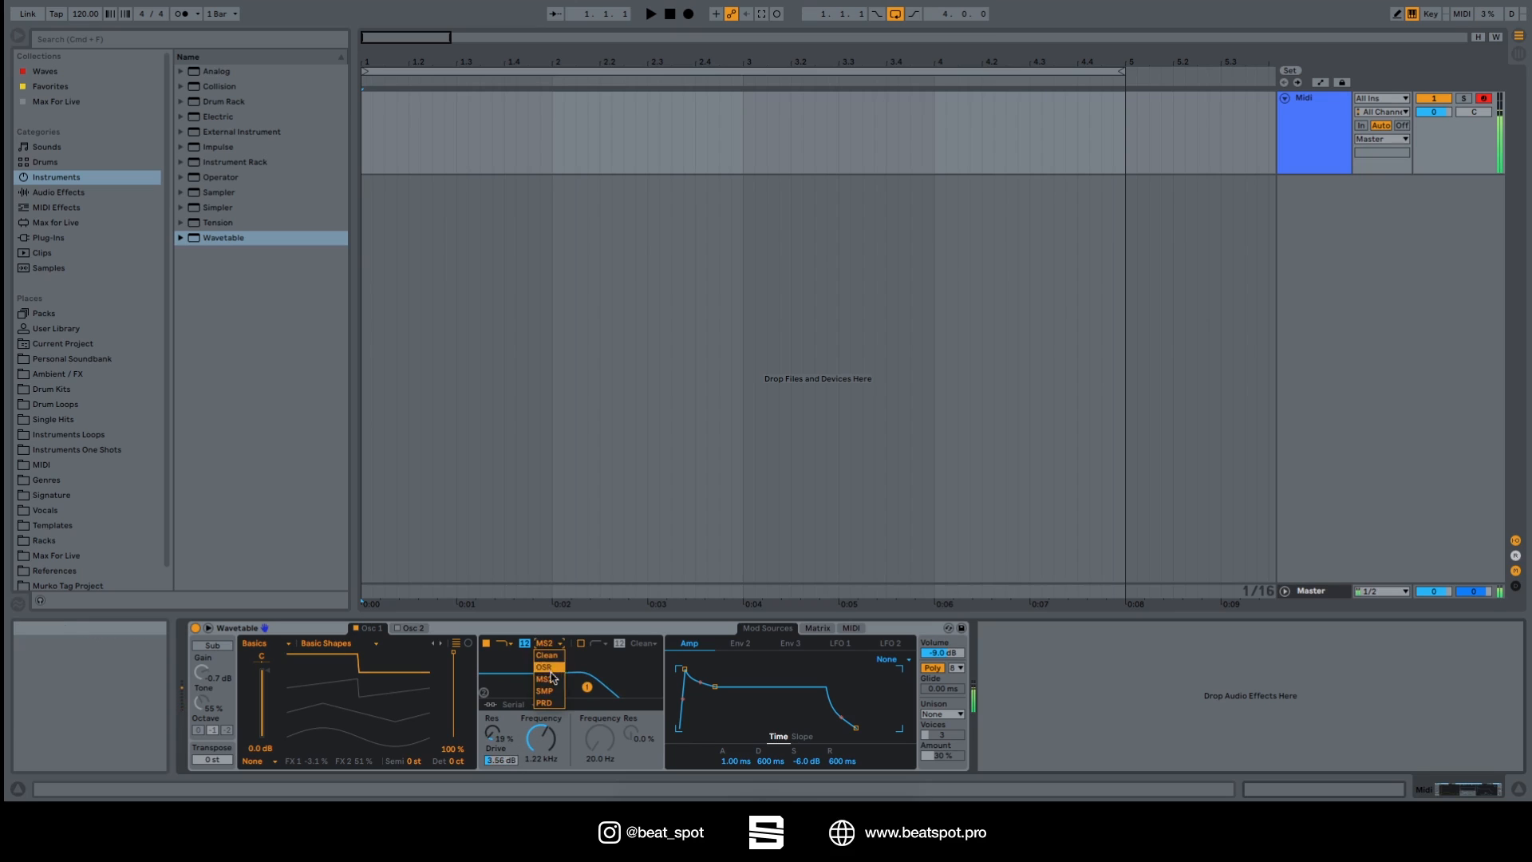
pyautogui.click(553, 691)
# Step: Set filter 1 to the PRD circuit and move its cutoff to about 1.85 kHz with 21 % resonance
pyautogui.click(550, 653)
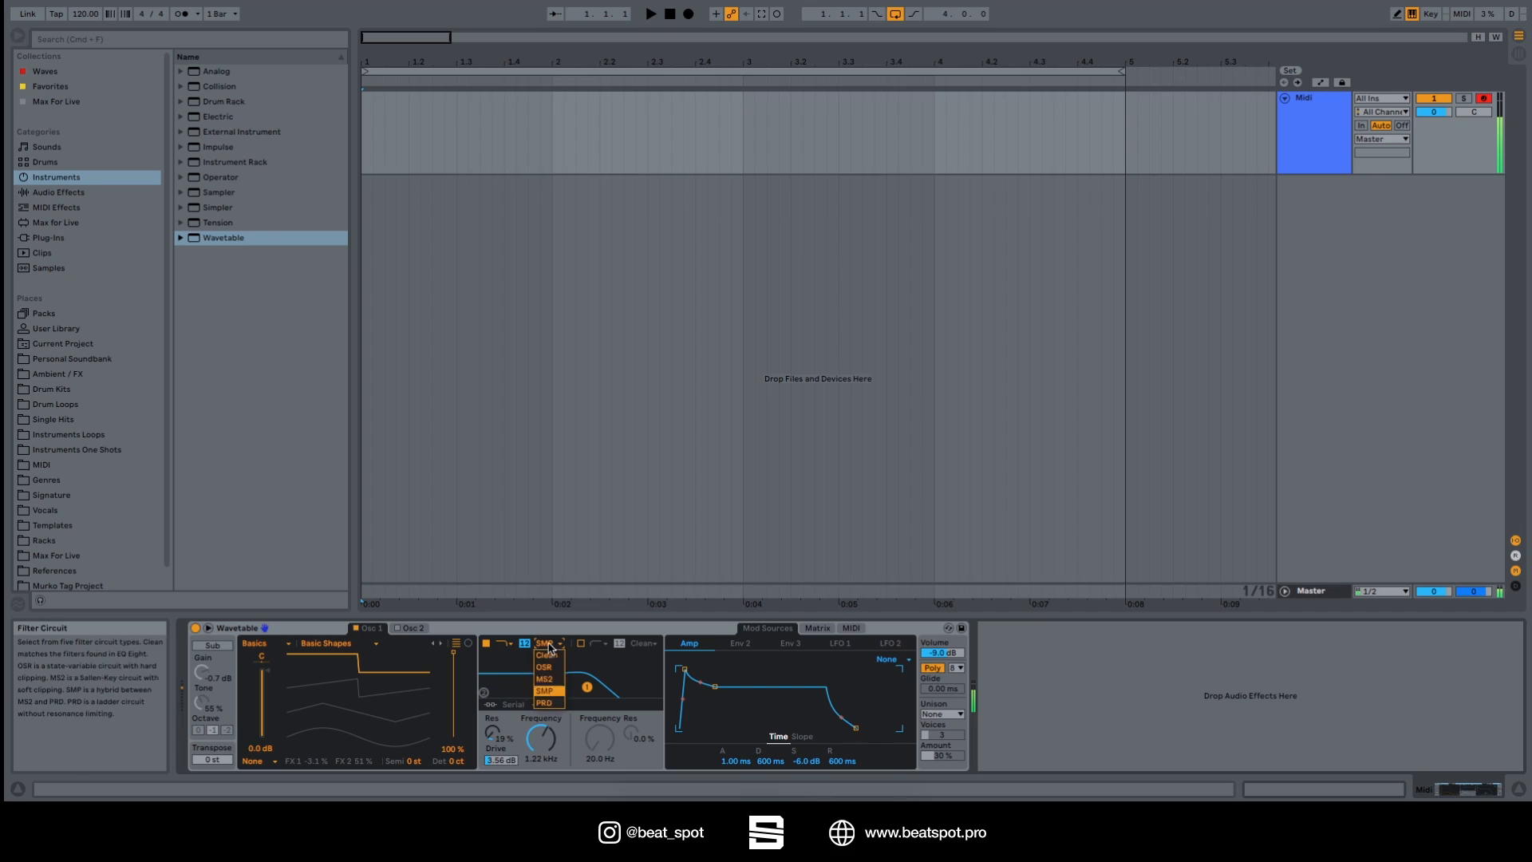
pyautogui.click(549, 706)
pyautogui.moveTo(585, 686)
pyautogui.mouseDown()
pyautogui.moveTo(636, 672)
pyautogui.moveTo(597, 685)
pyautogui.mouseUp()
# Step: Enable filter 2 and try the Parallel filter routing before choosing Split
pyautogui.click(486, 644)
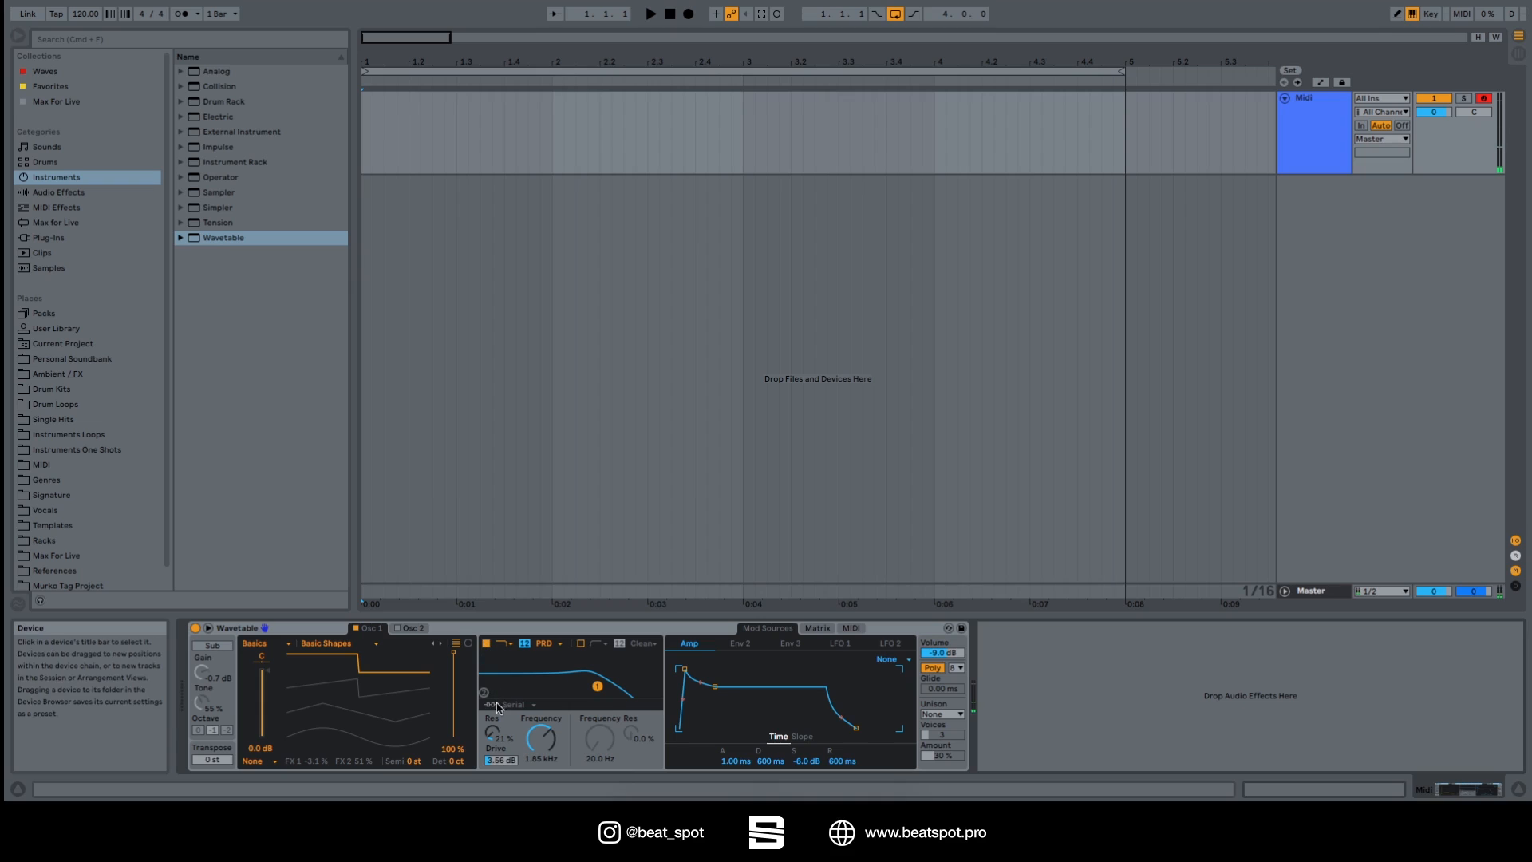
pyautogui.click(582, 643)
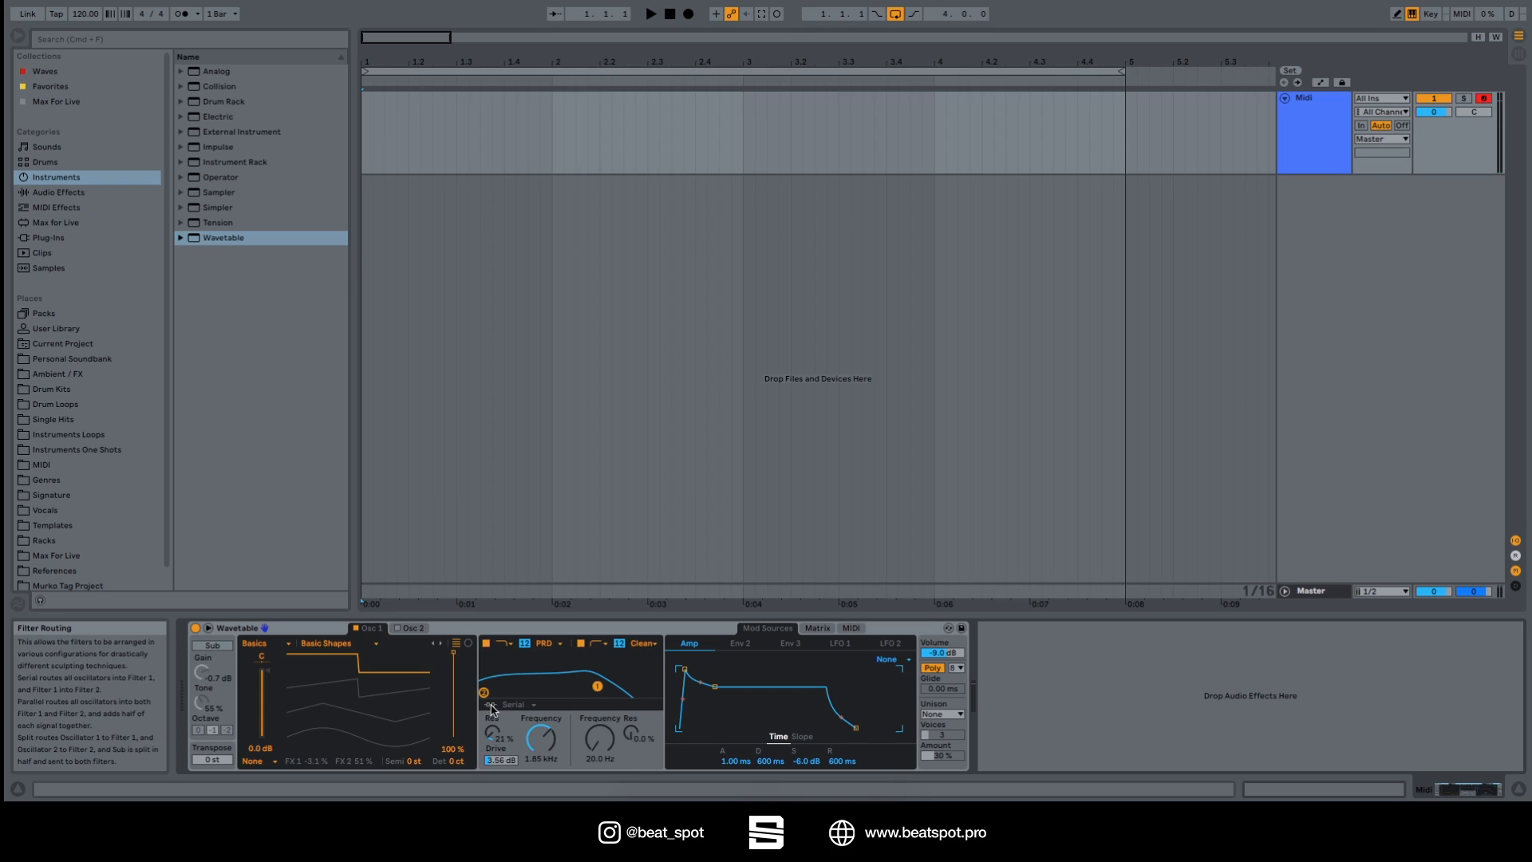
pyautogui.click(524, 704)
pyautogui.click(516, 728)
pyautogui.click(518, 704)
pyautogui.click(511, 741)
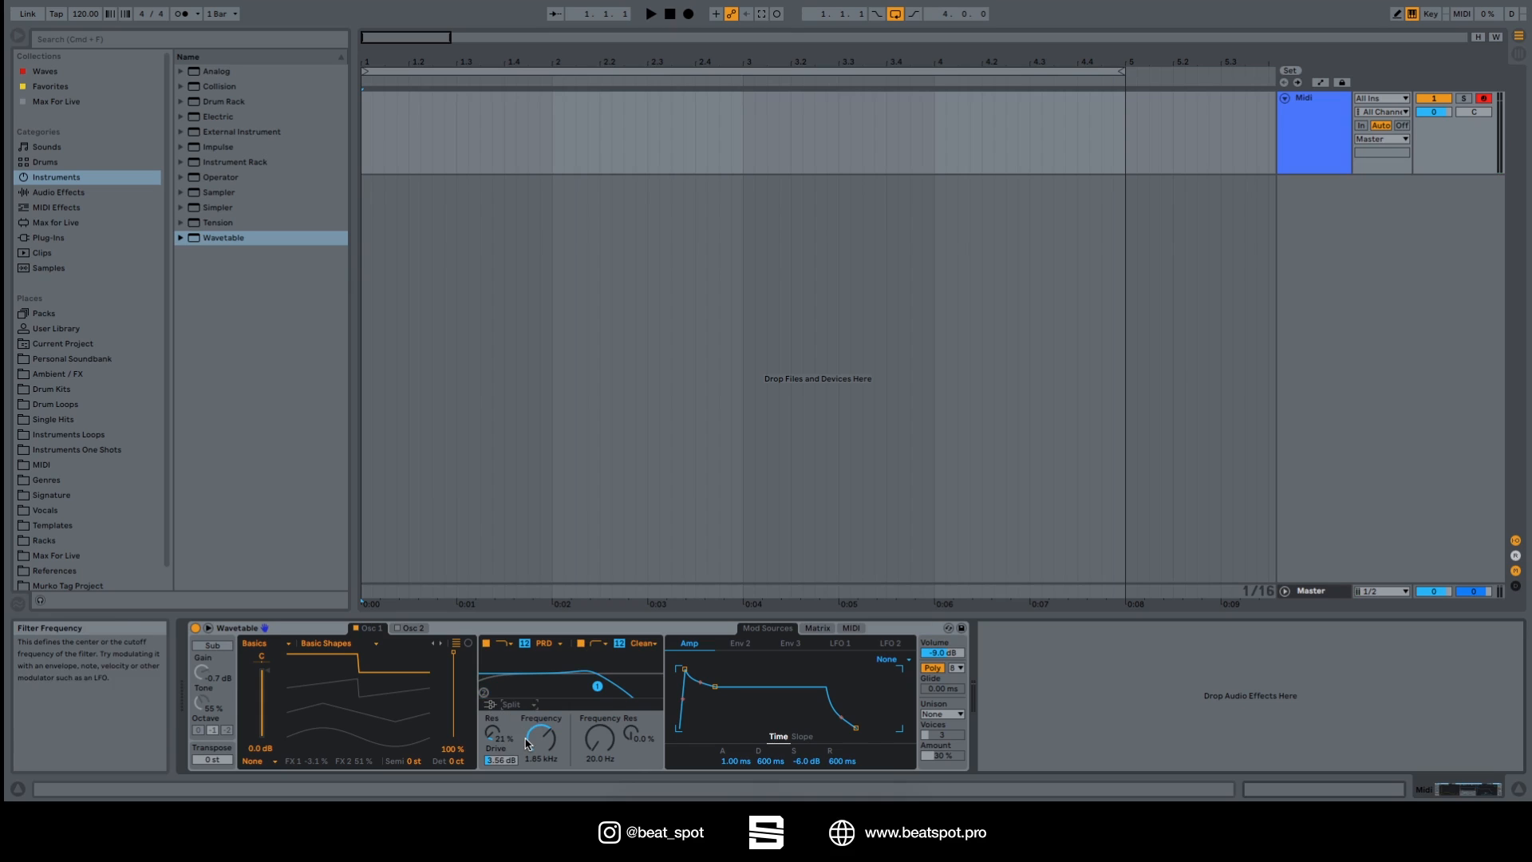
# Step: Set the filter routing to Serial, with filter 1's cutoff at 20.5 kHz and filter 2's at about 229 Hz, and play test notes
pyautogui.click(519, 704)
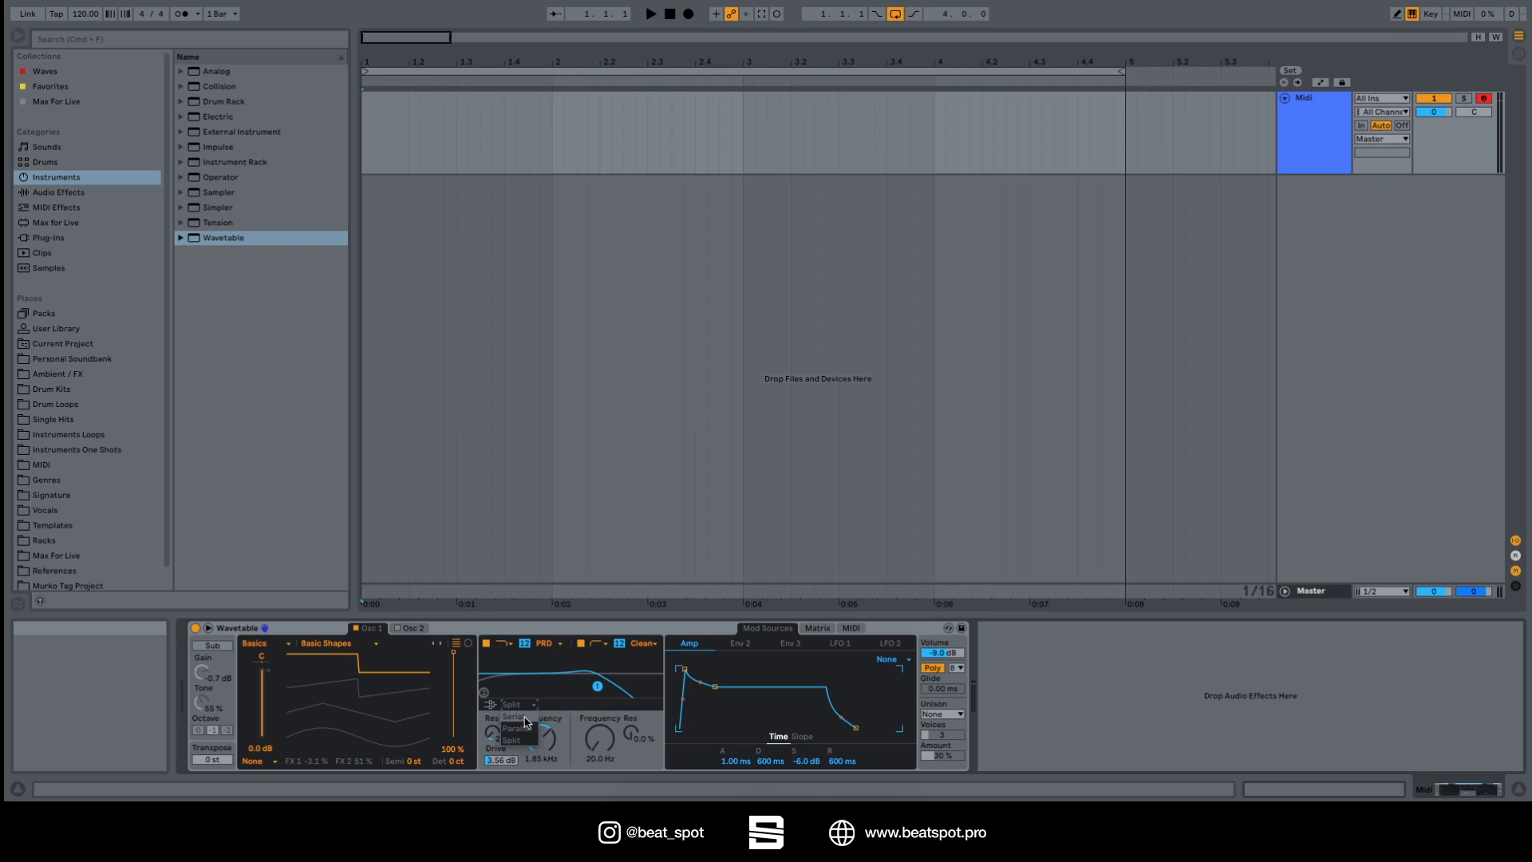
pyautogui.click(525, 717)
pyautogui.moveTo(483, 691); pyautogui.dragTo(658, 685)
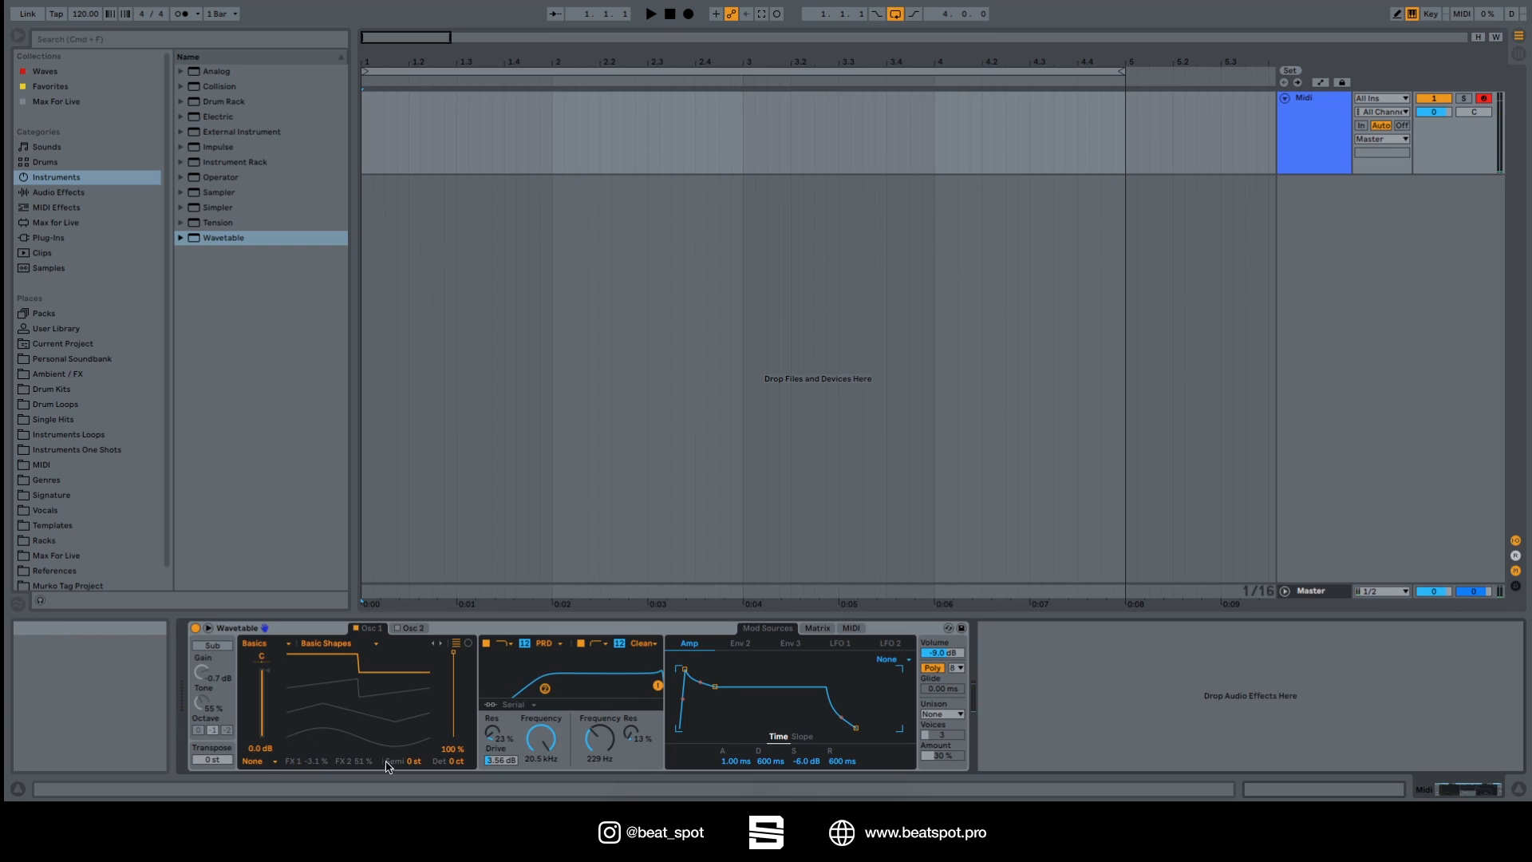
pyautogui.press('z')
pyautogui.press('a')
# Step: Narrow the serial filter band to about 1.79 kHz on filter 1 and 314 Hz on filter 2, and play a note
pyautogui.moveTo(657, 685); pyautogui.dragTo(633, 685)
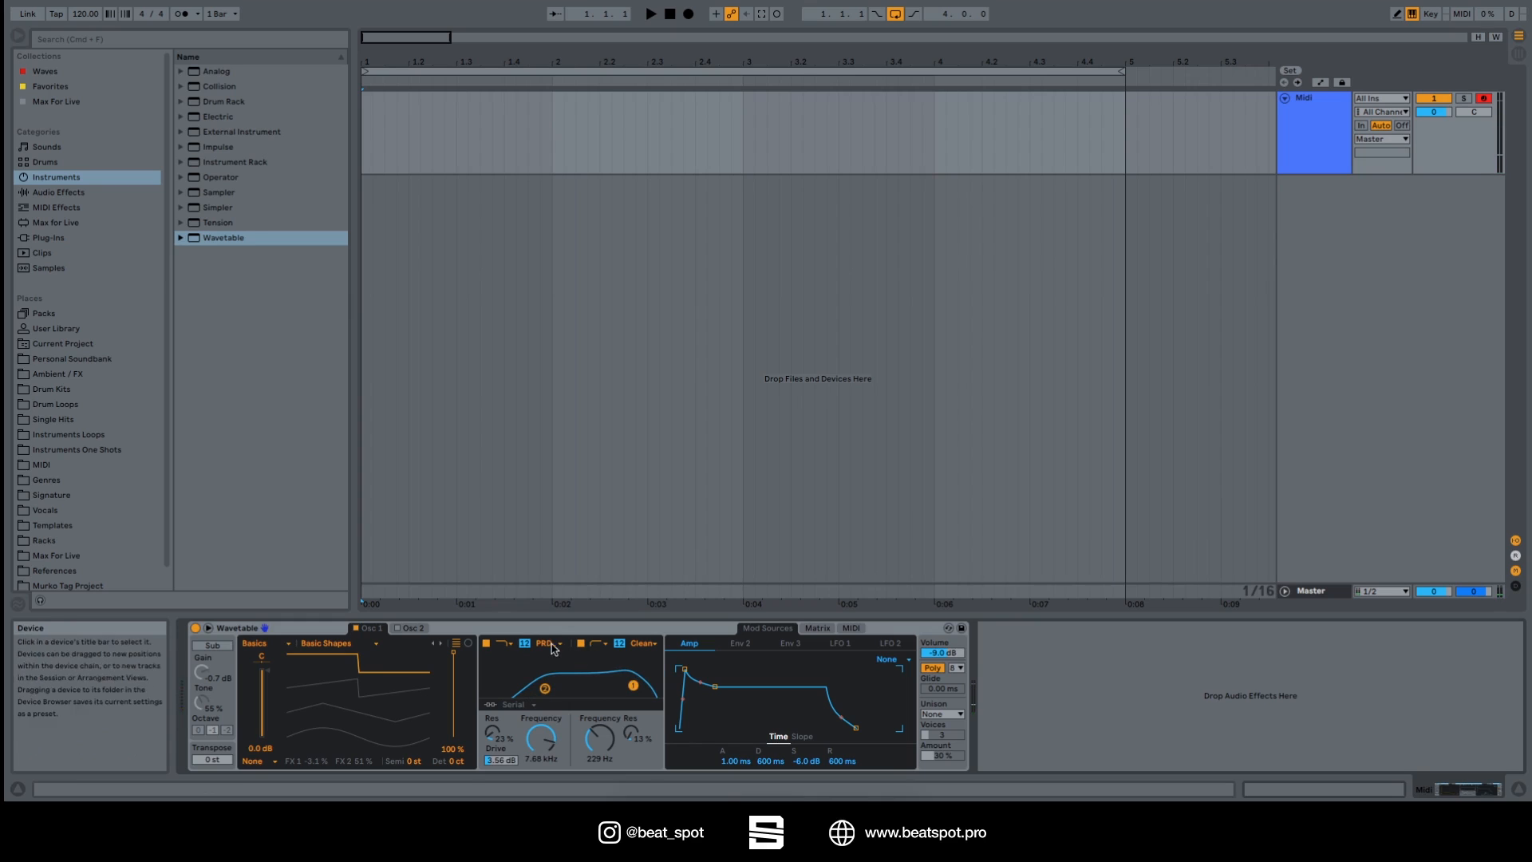
pyautogui.moveTo(634, 684); pyautogui.dragTo(596, 692)
pyautogui.press('a')
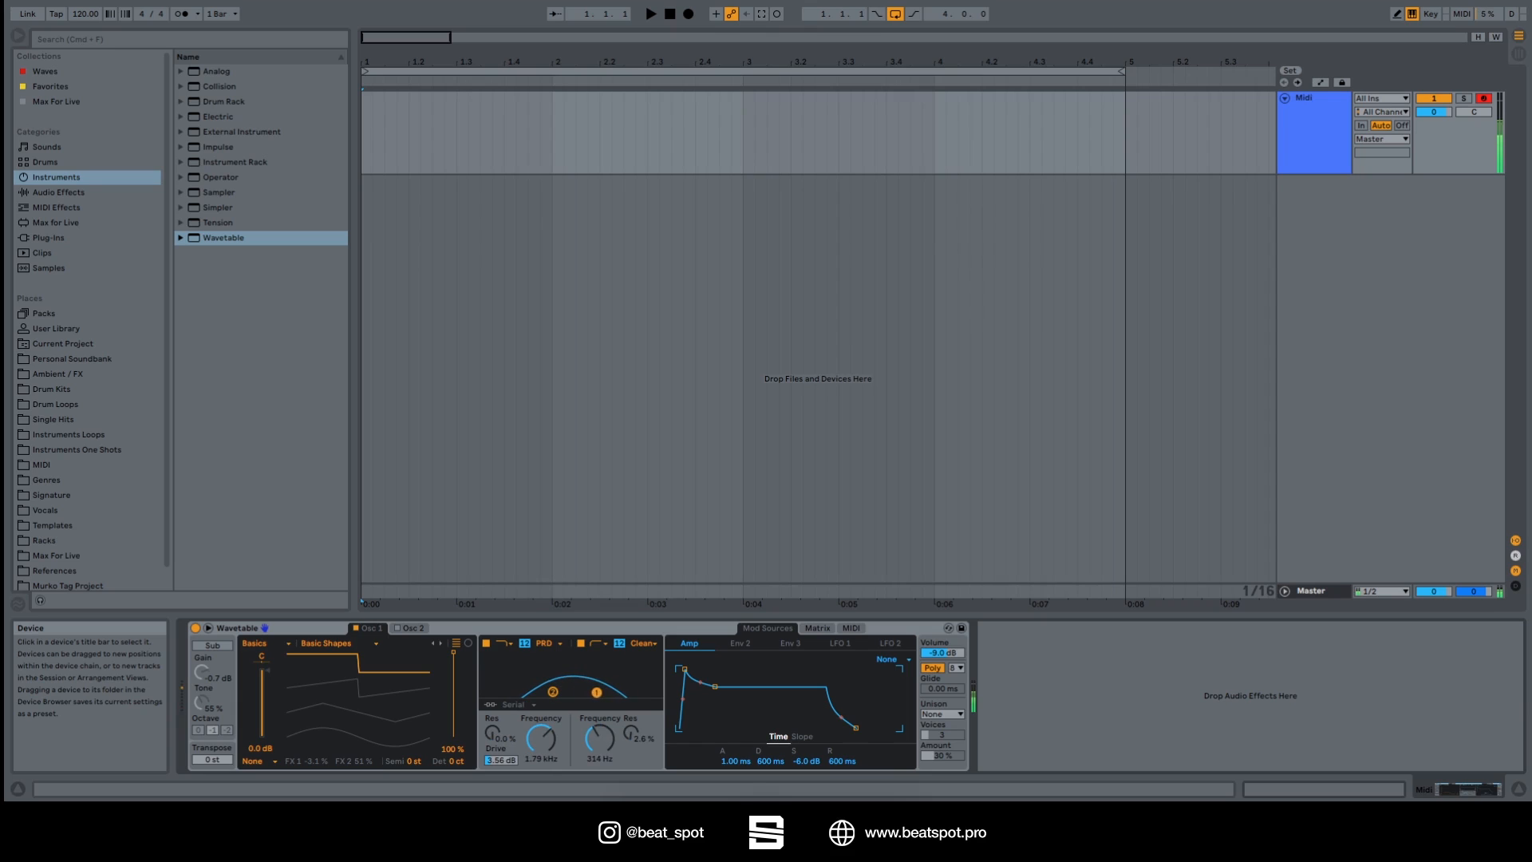
# Step: Try the Parallel filter routing with filter 1's cutoff at about 202 Hz and filter 2's at about 3.27 kHz
pyautogui.click(515, 705)
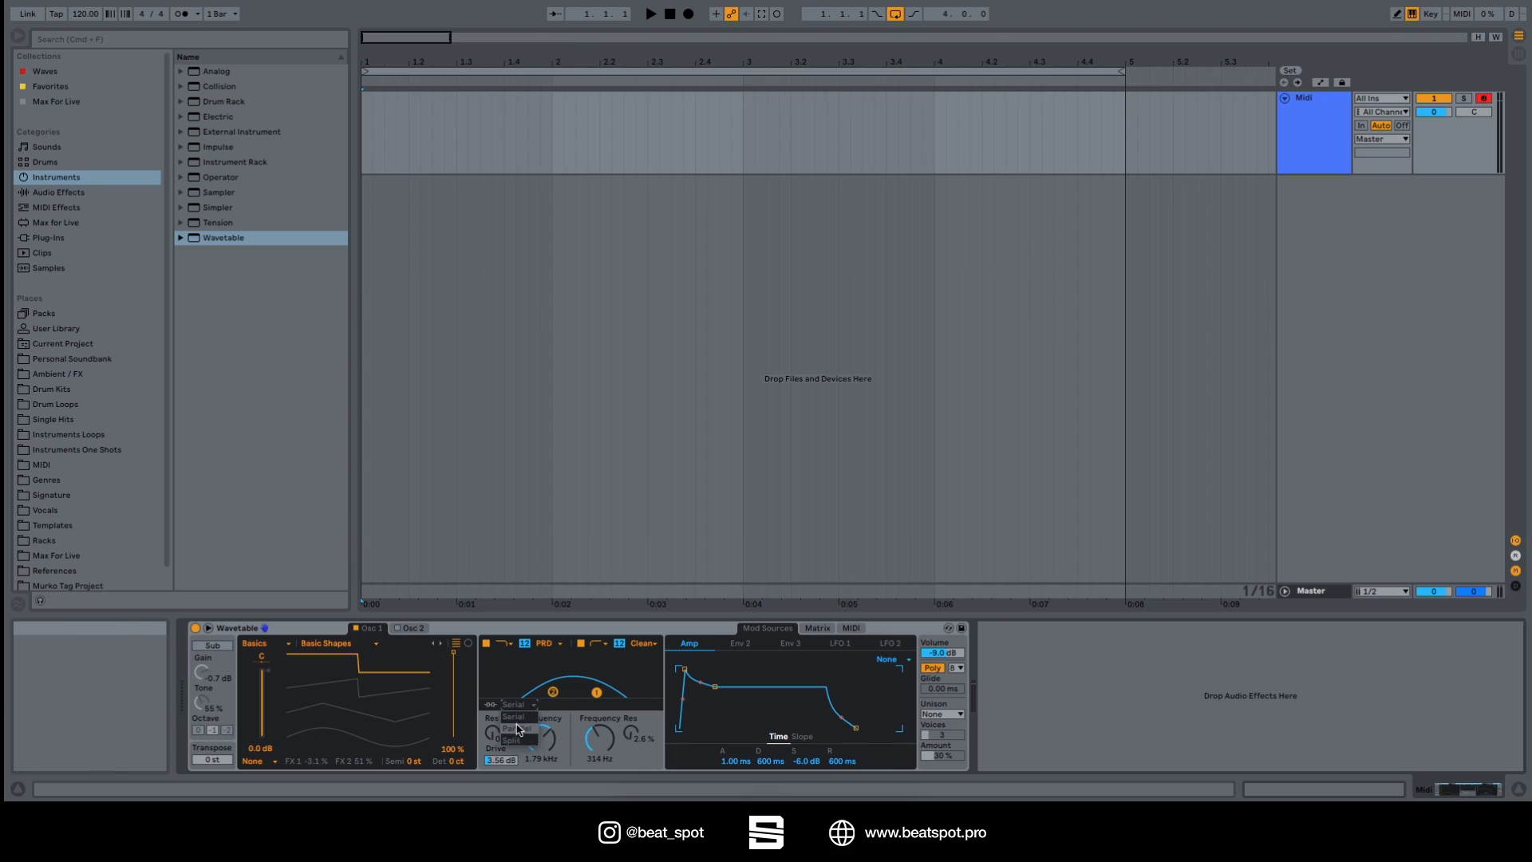
pyautogui.click(516, 729)
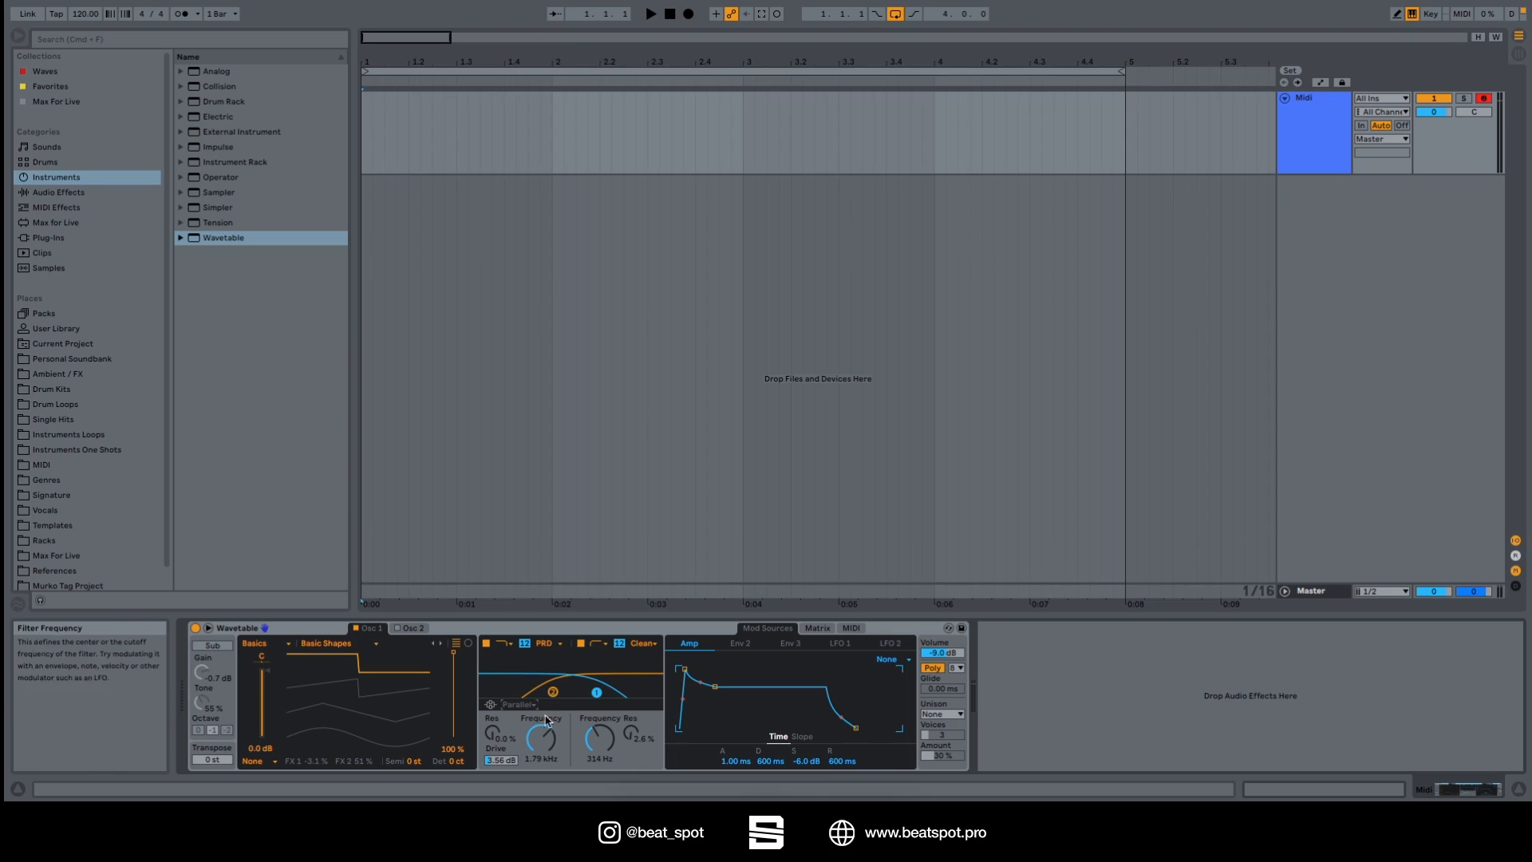
pyautogui.moveTo(603, 696)
pyautogui.mouseDown()
pyautogui.moveTo(586, 693)
pyautogui.moveTo(618, 691)
pyautogui.moveTo(543, 688)
pyautogui.moveTo(630, 691)
pyautogui.moveTo(611, 691)
pyautogui.mouseUp()
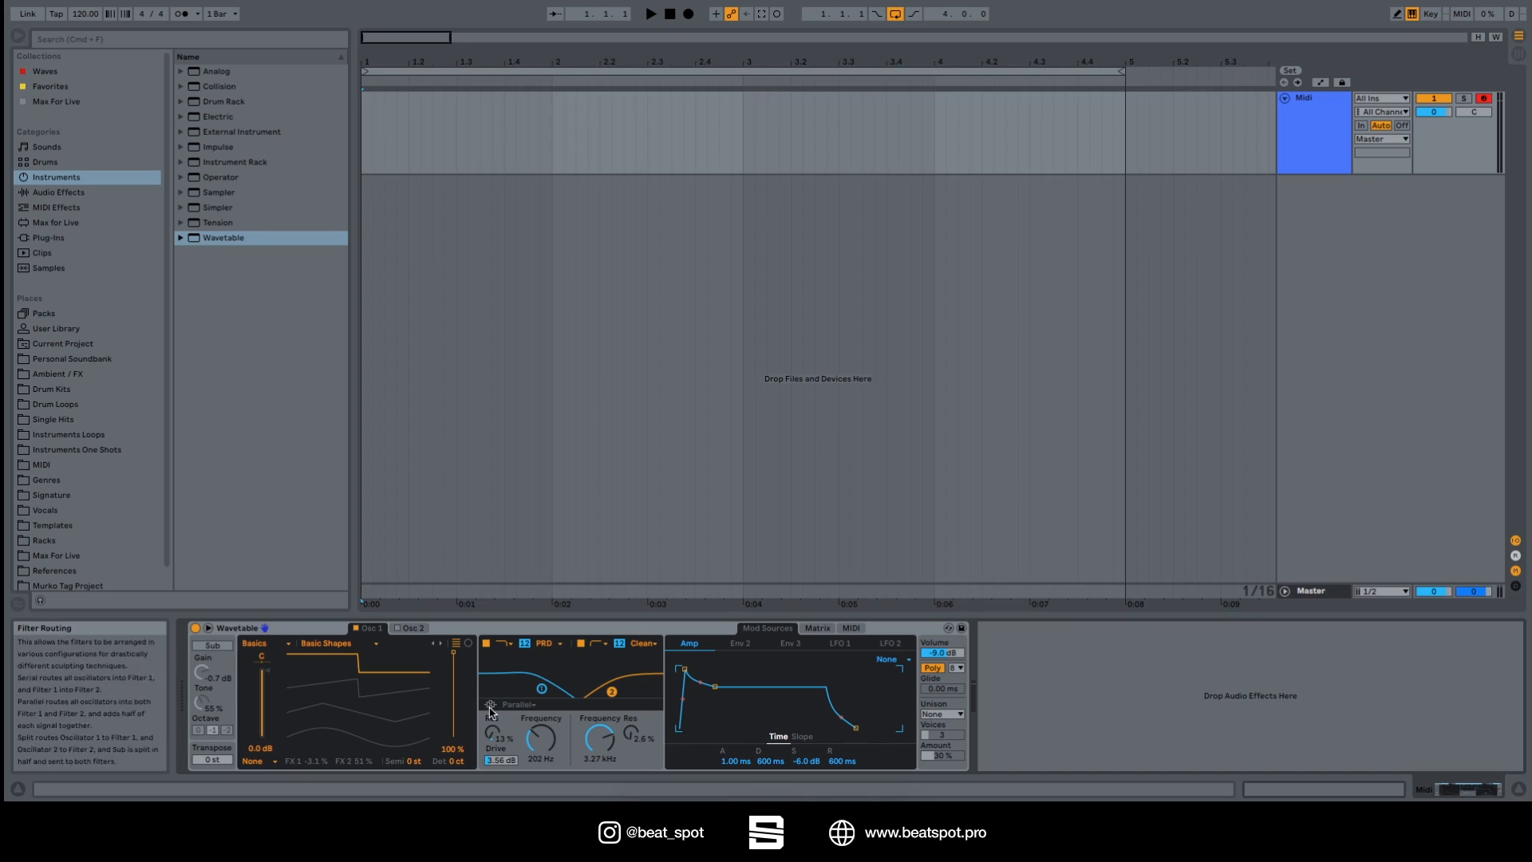
pyautogui.moveTo(541, 689); pyautogui.dragTo(599, 689)
# Step: Try the Split filter routing, moving filter 1's cutoff to about 208 Hz and filter 2's to about 404 Hz
pyautogui.click(521, 705)
pyautogui.click(518, 741)
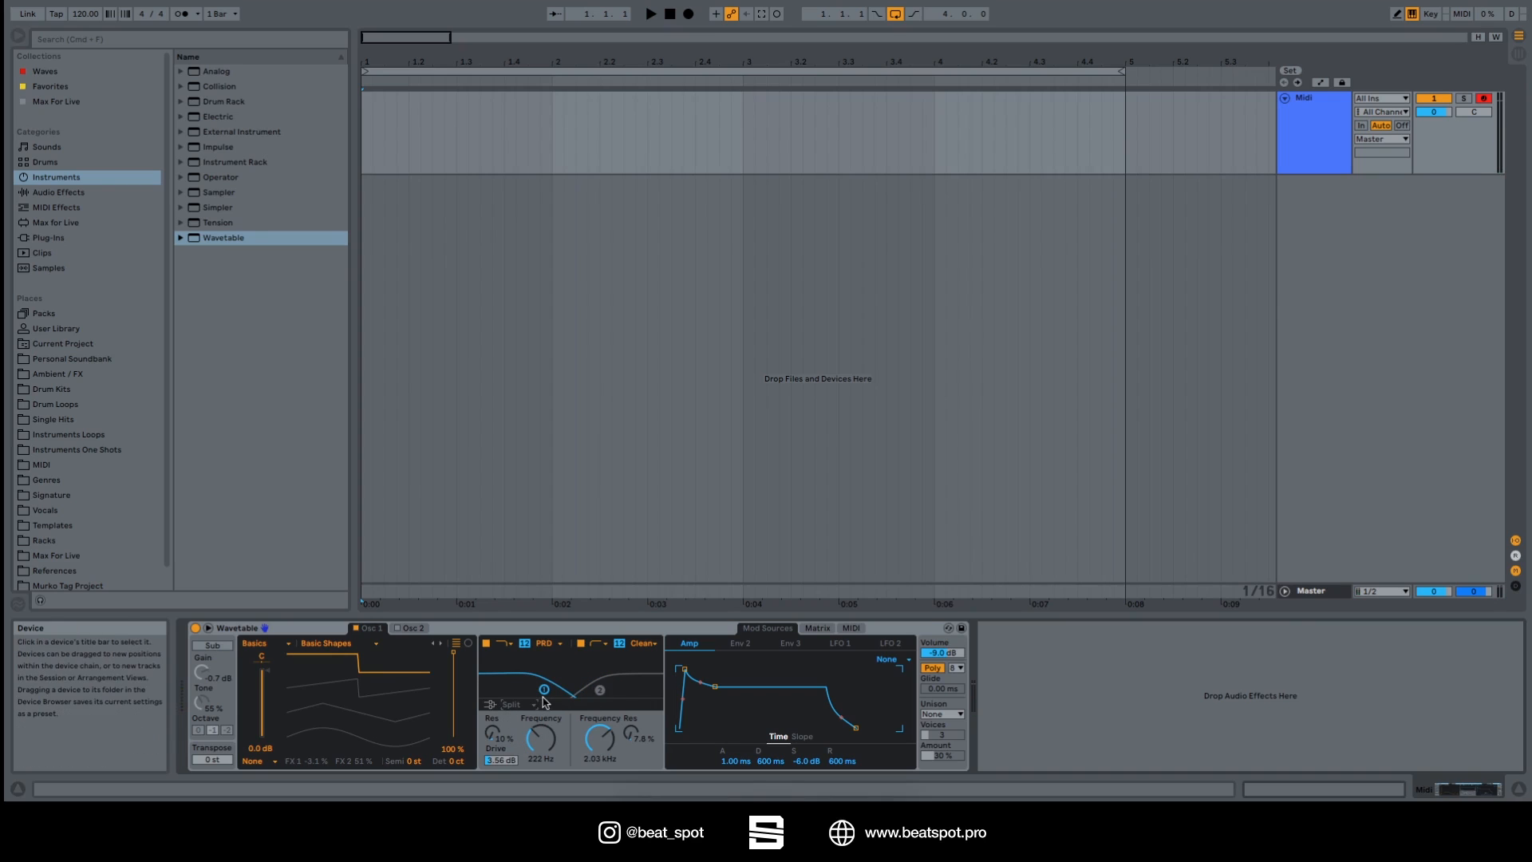
pyautogui.moveTo(544, 688); pyautogui.dragTo(589, 691)
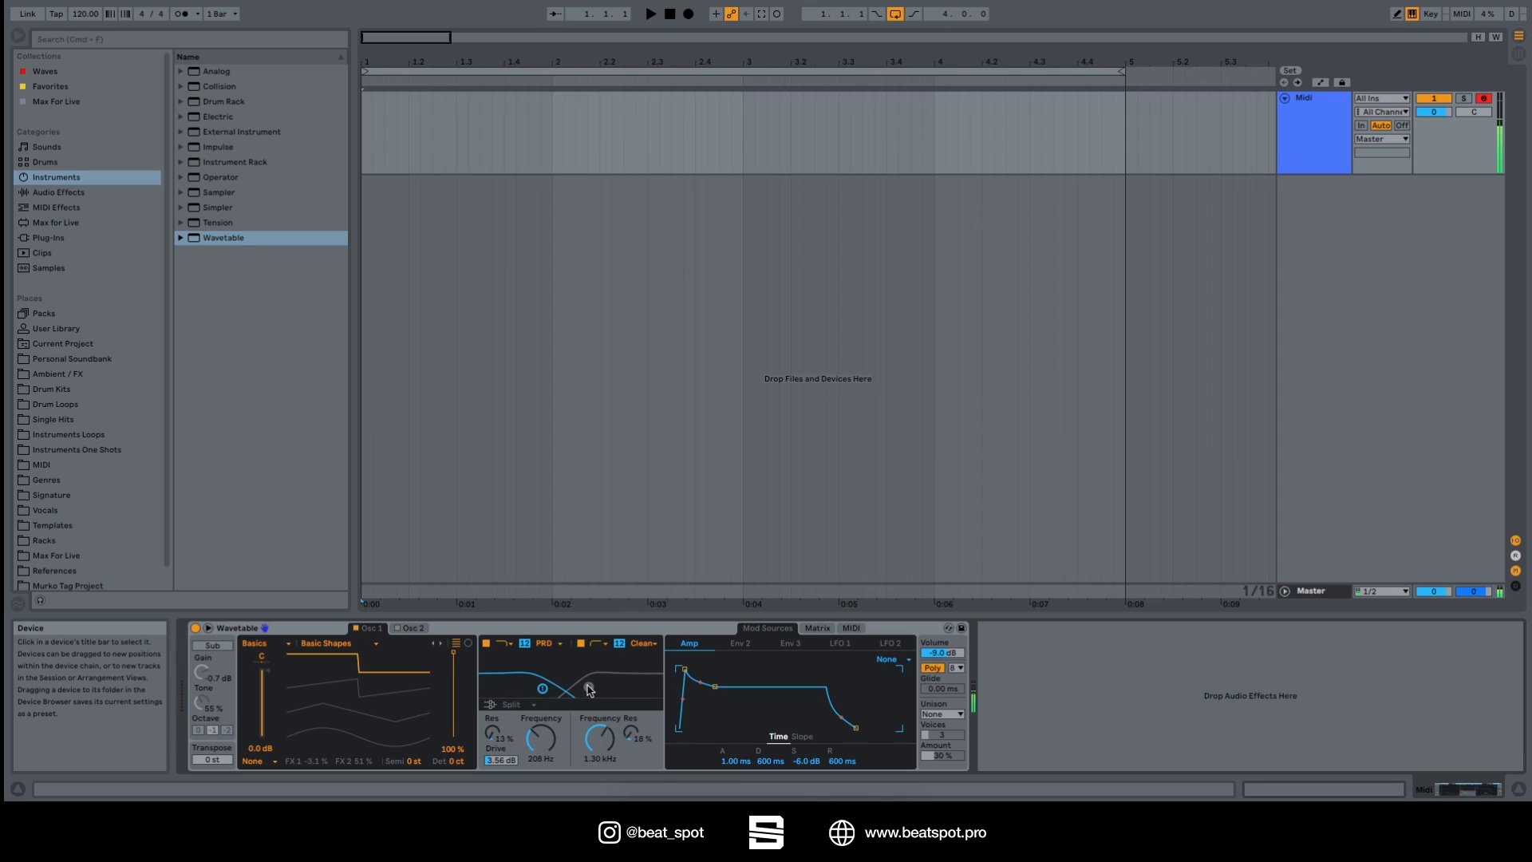
pyautogui.moveTo(589, 686); pyautogui.dragTo(559, 683)
# Step: Move oscillator 2's wave position to about 69 % and return to oscillator 1
pyautogui.click(414, 629)
pyautogui.moveTo(453, 736); pyautogui.dragTo(453, 677)
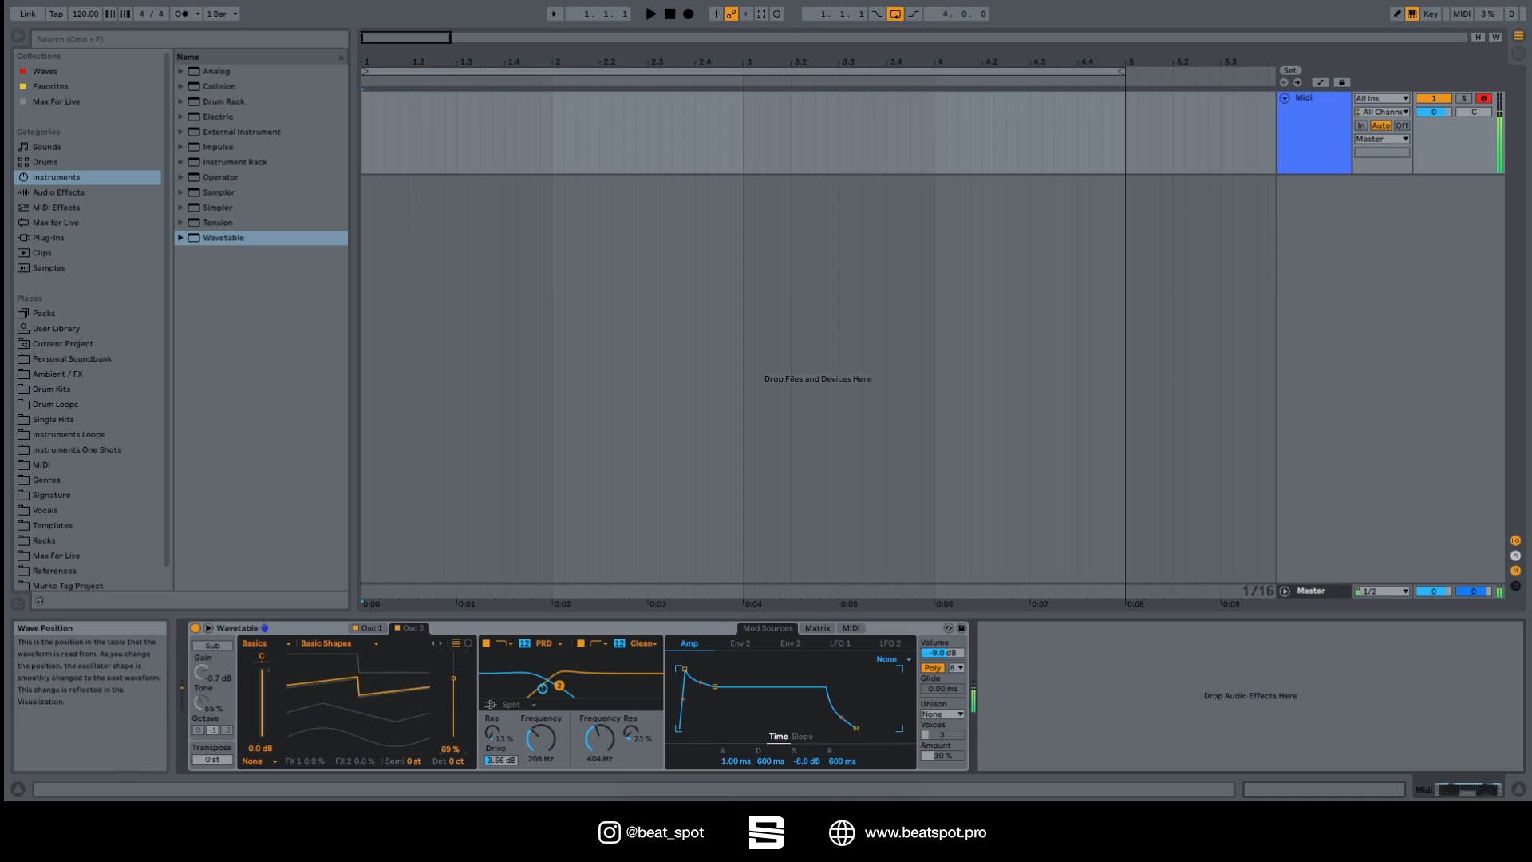
pyautogui.click(365, 628)
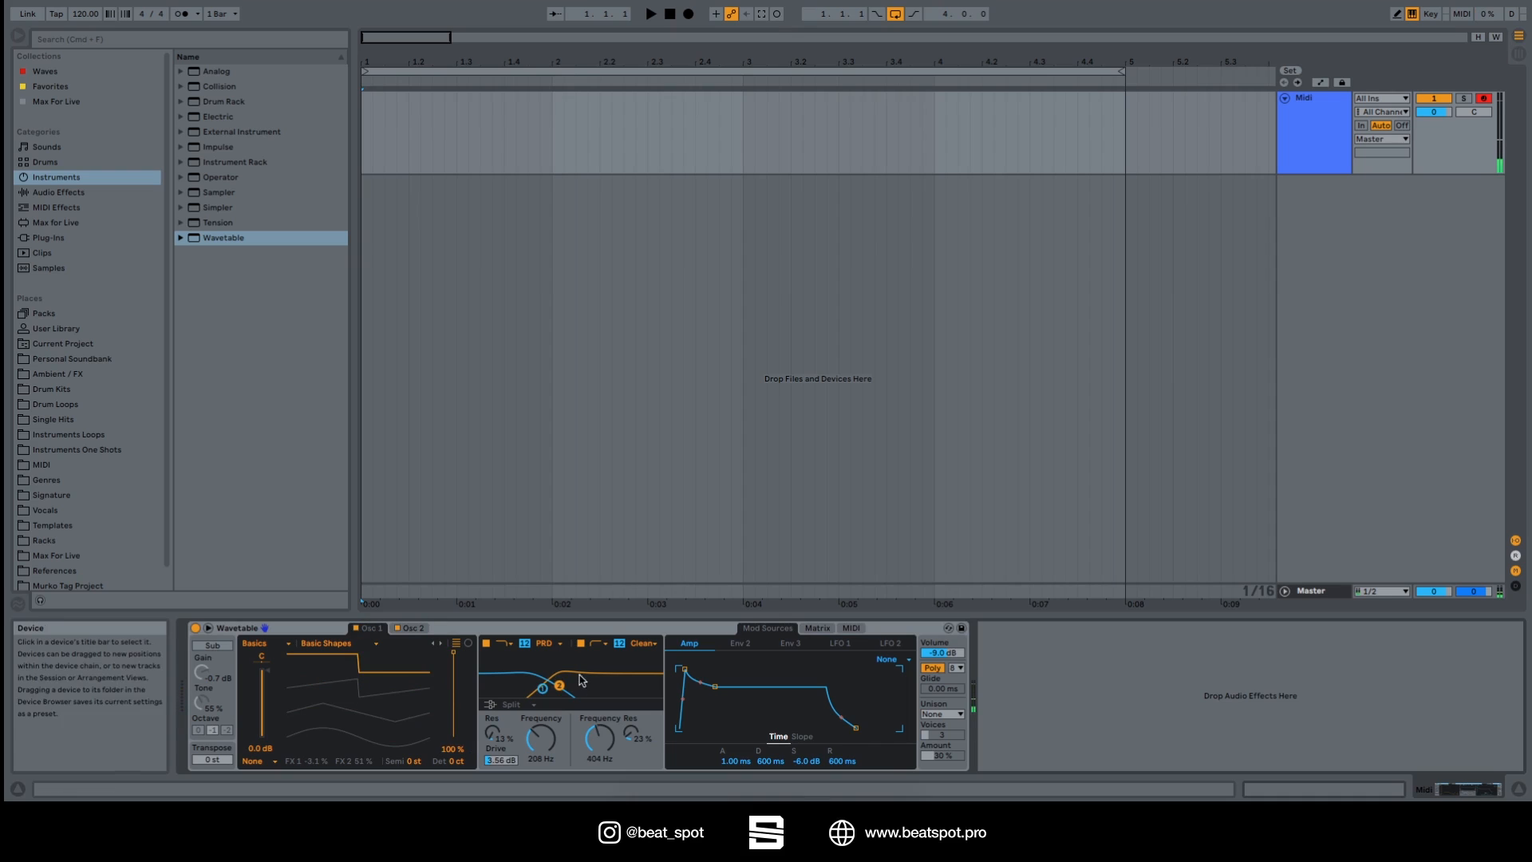
# Step: Turn filter 2 off and on again, with the cutoffs at about 142 Hz on filter 1 and 1.39 kHz on filter 2
pyautogui.click(582, 643)
pyautogui.moveTo(543, 689); pyautogui.dragTo(591, 698)
pyautogui.click(582, 643)
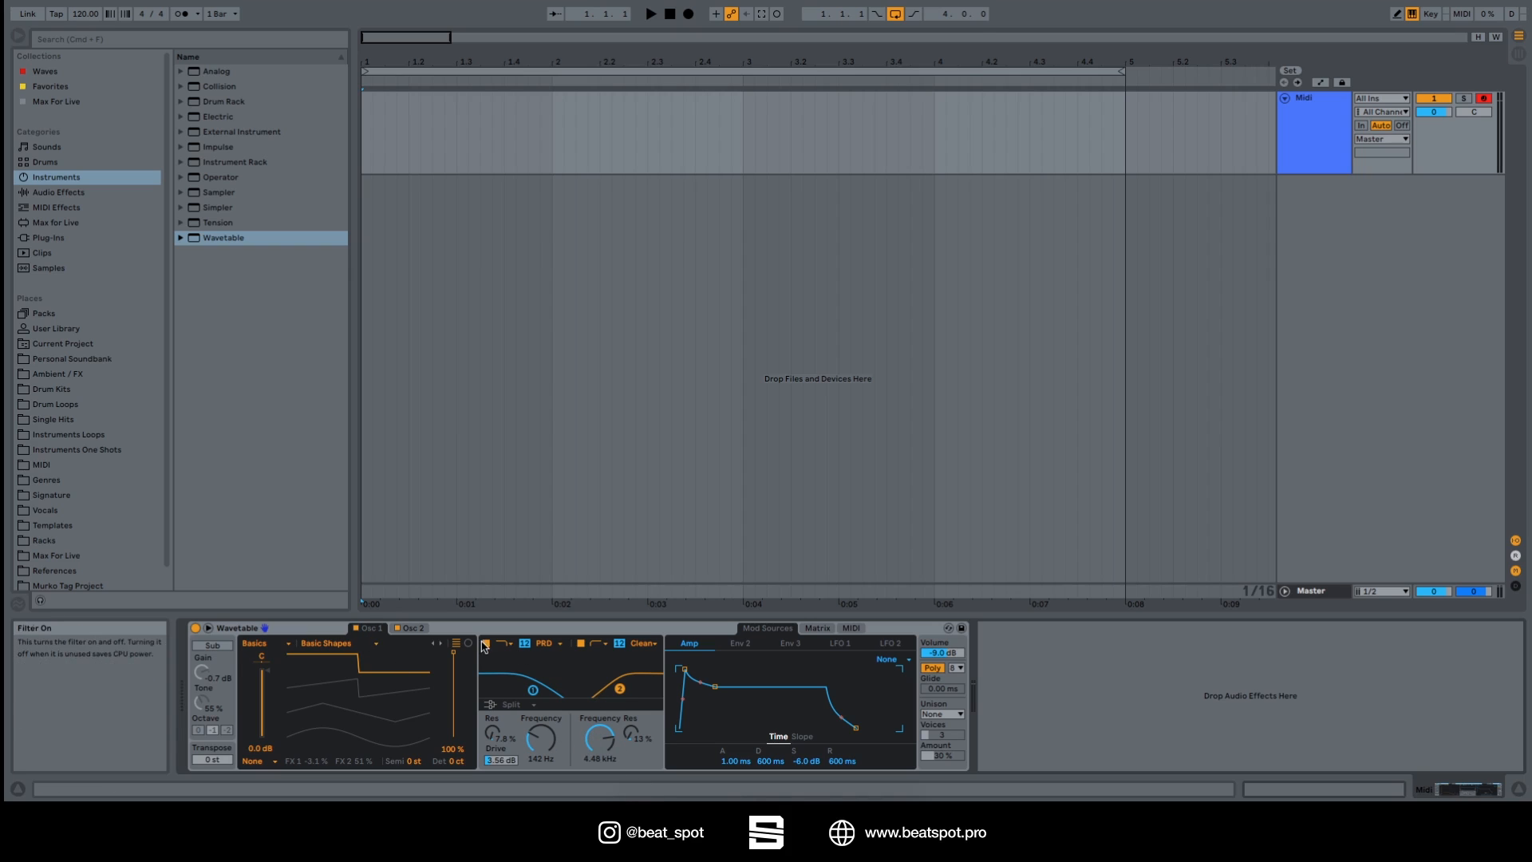
pyautogui.moveTo(620, 689); pyautogui.dragTo(591, 690)
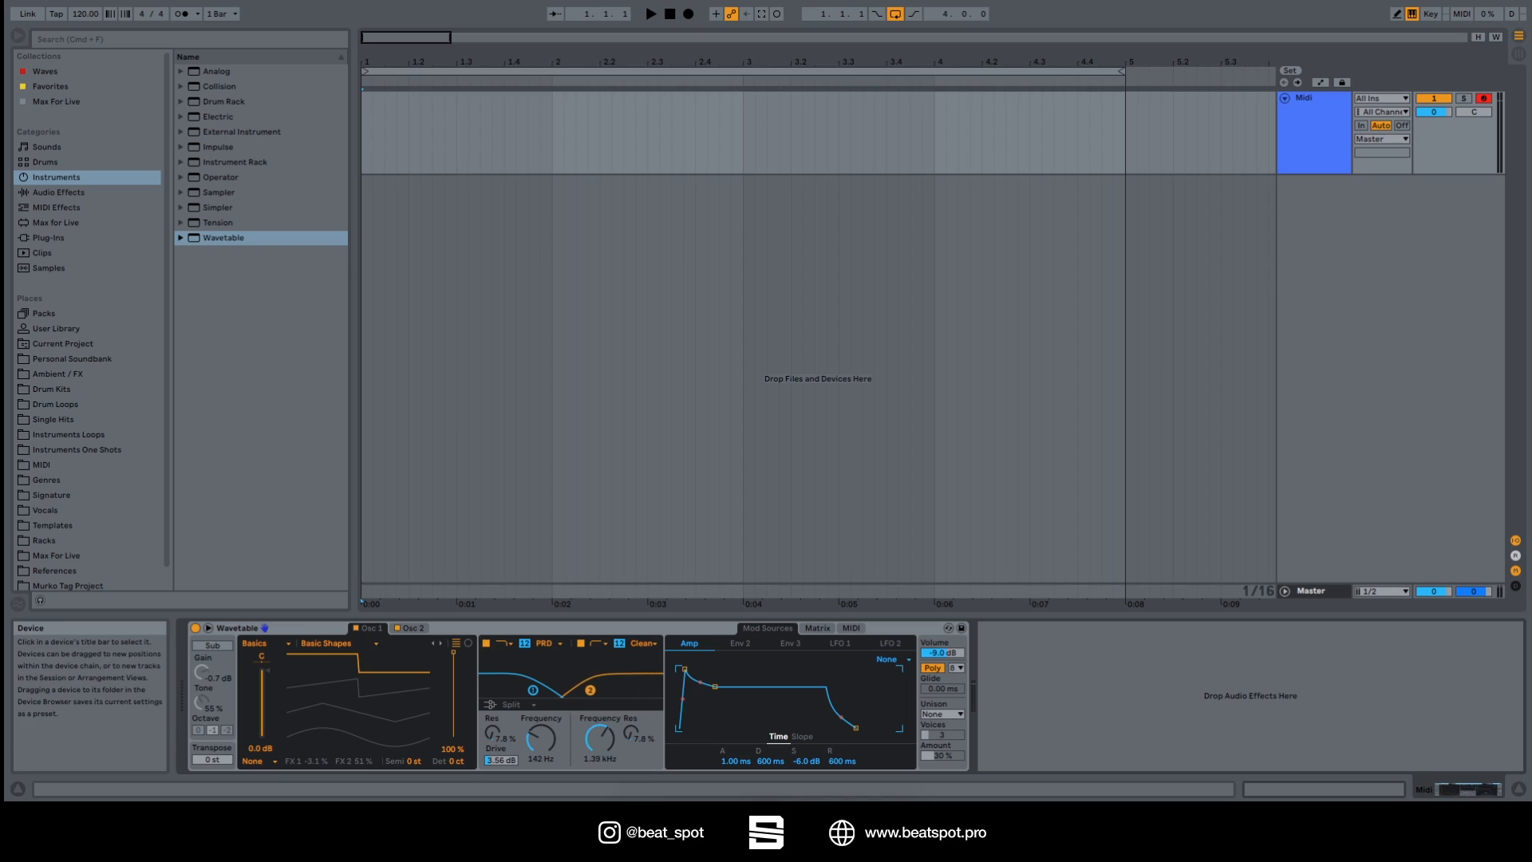
# Step: Disable filter 2, set the routing back to Serial, and move filter 1's cutoff to about 1.39 kHz with 0 % resonance
pyautogui.click(580, 642)
pyautogui.click(511, 705)
pyautogui.click(513, 715)
pyautogui.moveTo(533, 689); pyautogui.dragTo(590, 692)
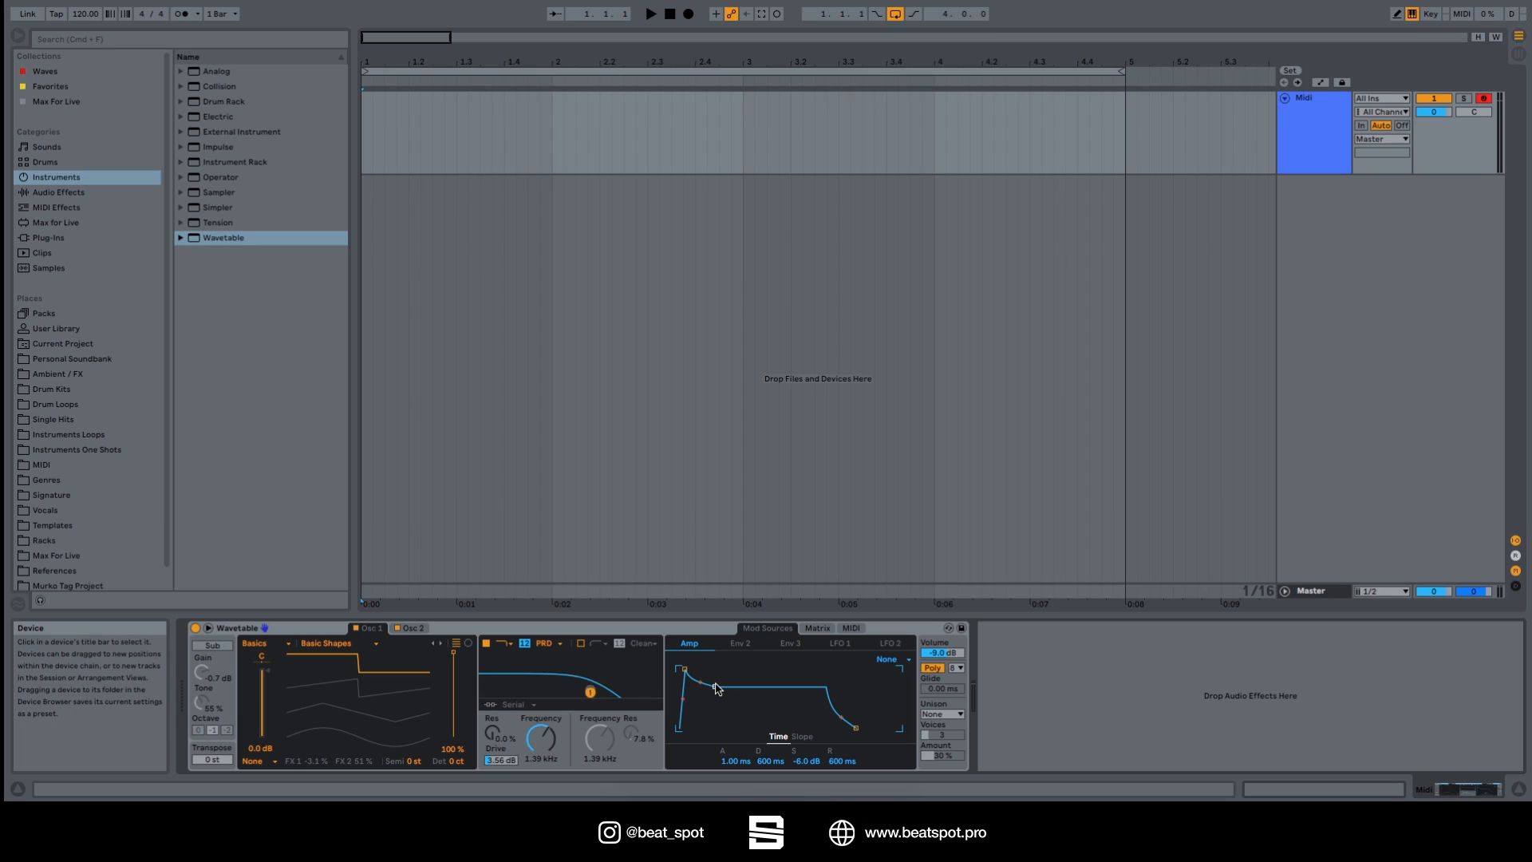
# Step: Shape the amp envelope with 211 ms attack, 845 ms decay, -18 dB sustain, 1.03 s release, and slopes of 61, -24 and -64 %
pyautogui.moveTo(717, 690); pyautogui.dragTo(842, 730)
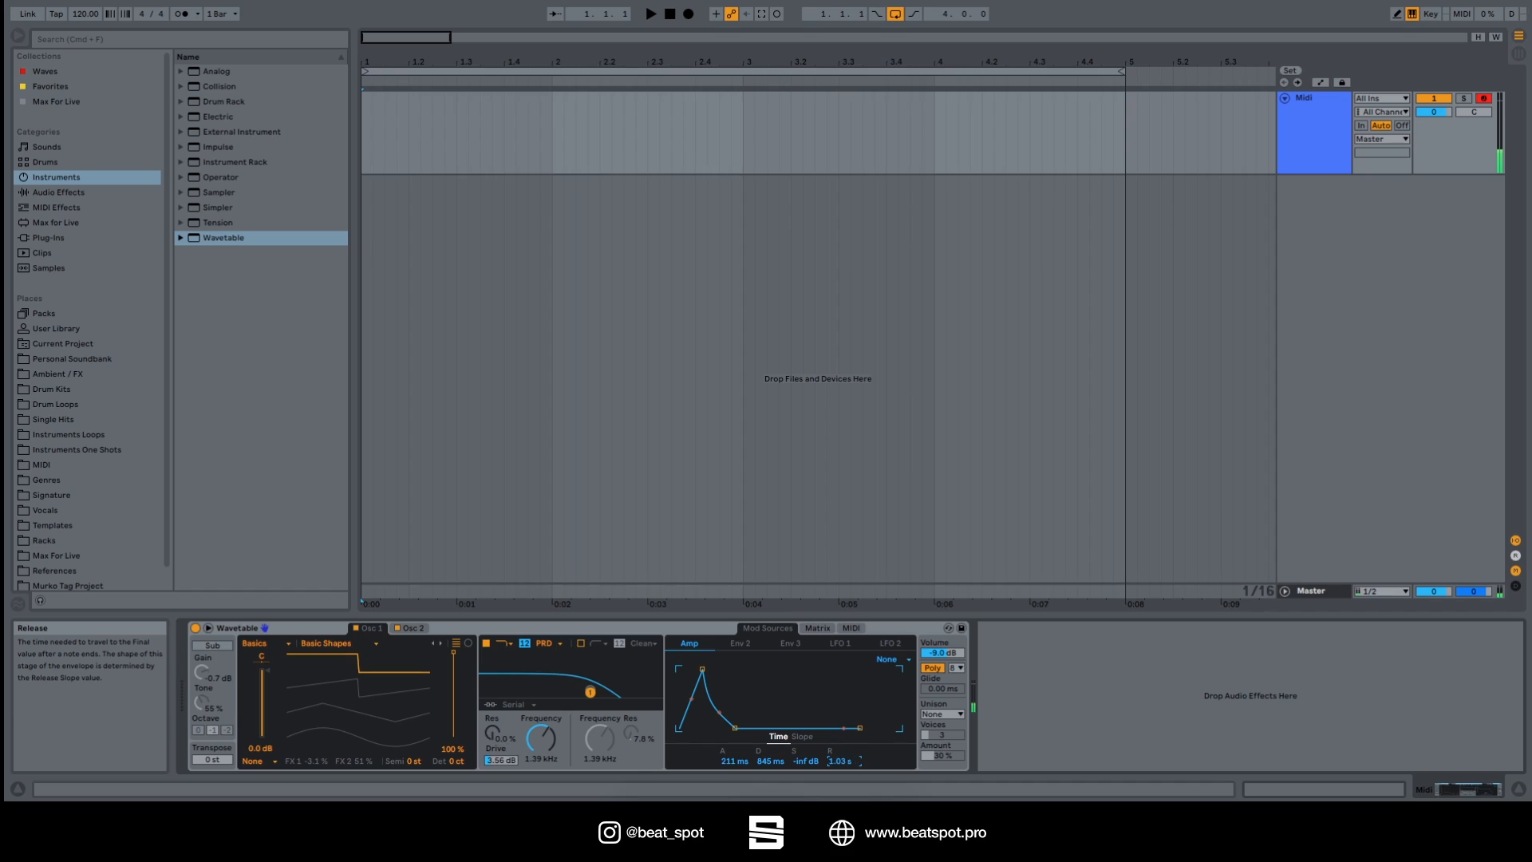
pyautogui.click(802, 736)
pyautogui.moveTo(729, 760); pyautogui.dragTo(720, 693)
pyautogui.moveTo(801, 758); pyautogui.dragTo(844, 715)
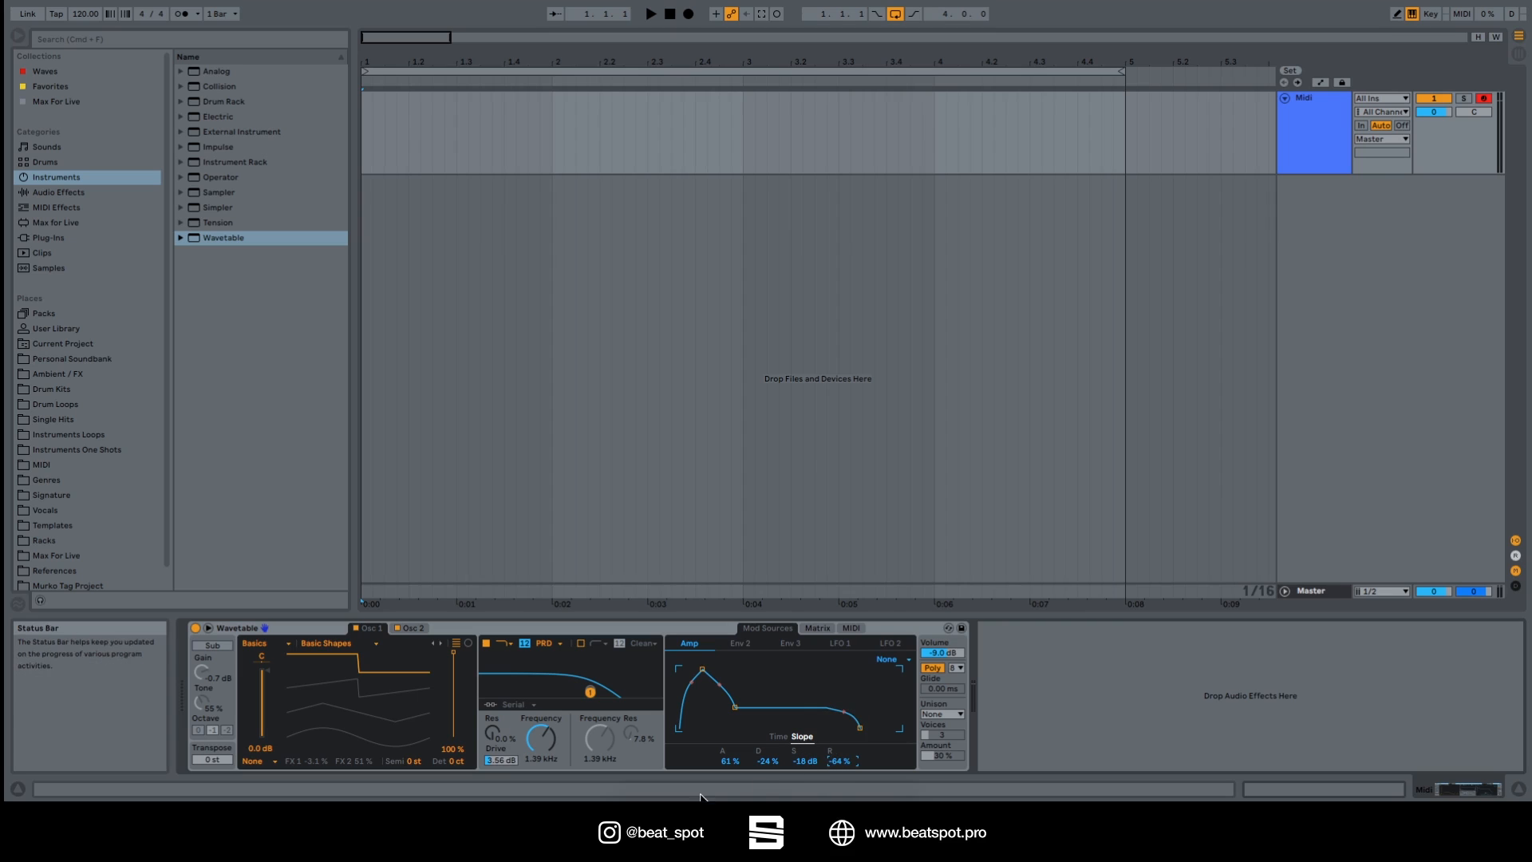
# Step: Set Env 2 to 0 % sustain, trying a 4.68 s decay before shortening it slightly
pyautogui.click(741, 644)
pyautogui.moveTo(714, 703); pyautogui.dragTo(735, 727)
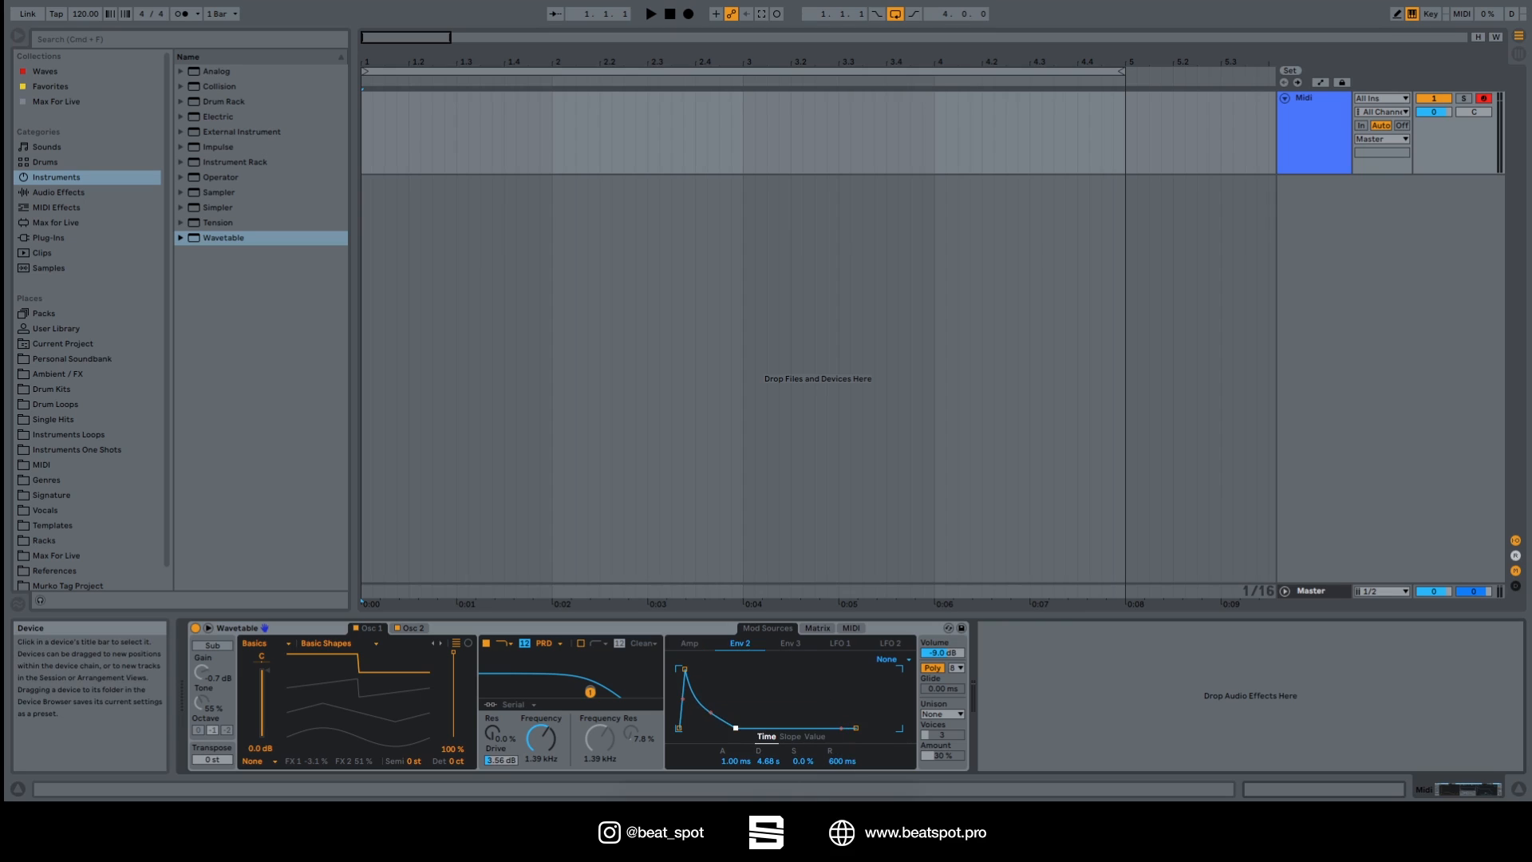
pyautogui.click(790, 644)
pyautogui.click(741, 643)
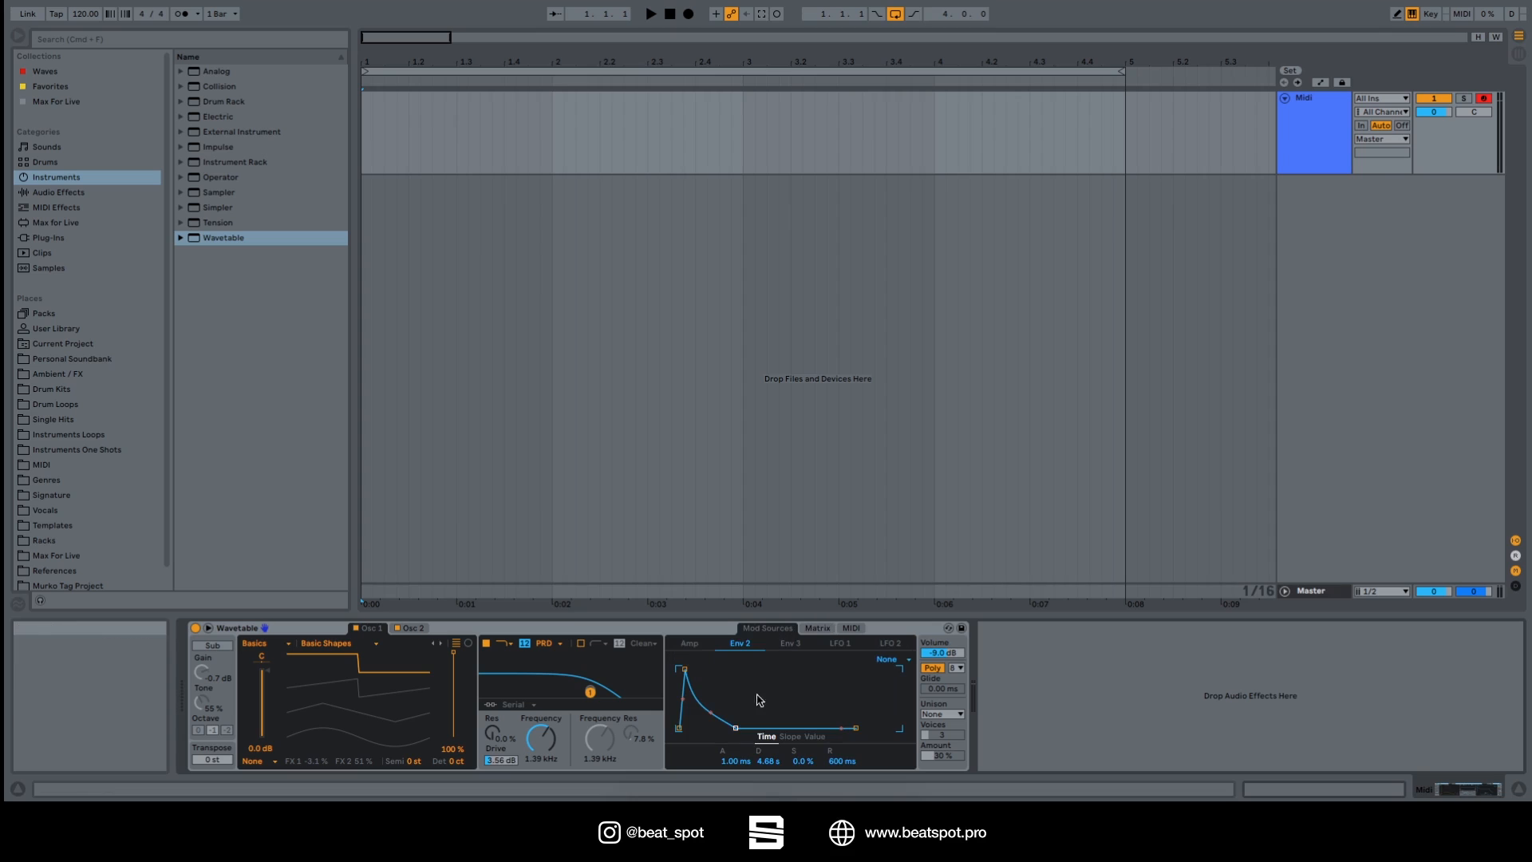
pyautogui.moveTo(735, 727); pyautogui.dragTo(723, 728)
pyautogui.click(691, 644)
pyautogui.click(740, 643)
# Step: Set LFO 1's rate to about 3.76 Hz and vary its shape while trying the square and random waveforms
pyautogui.click(839, 644)
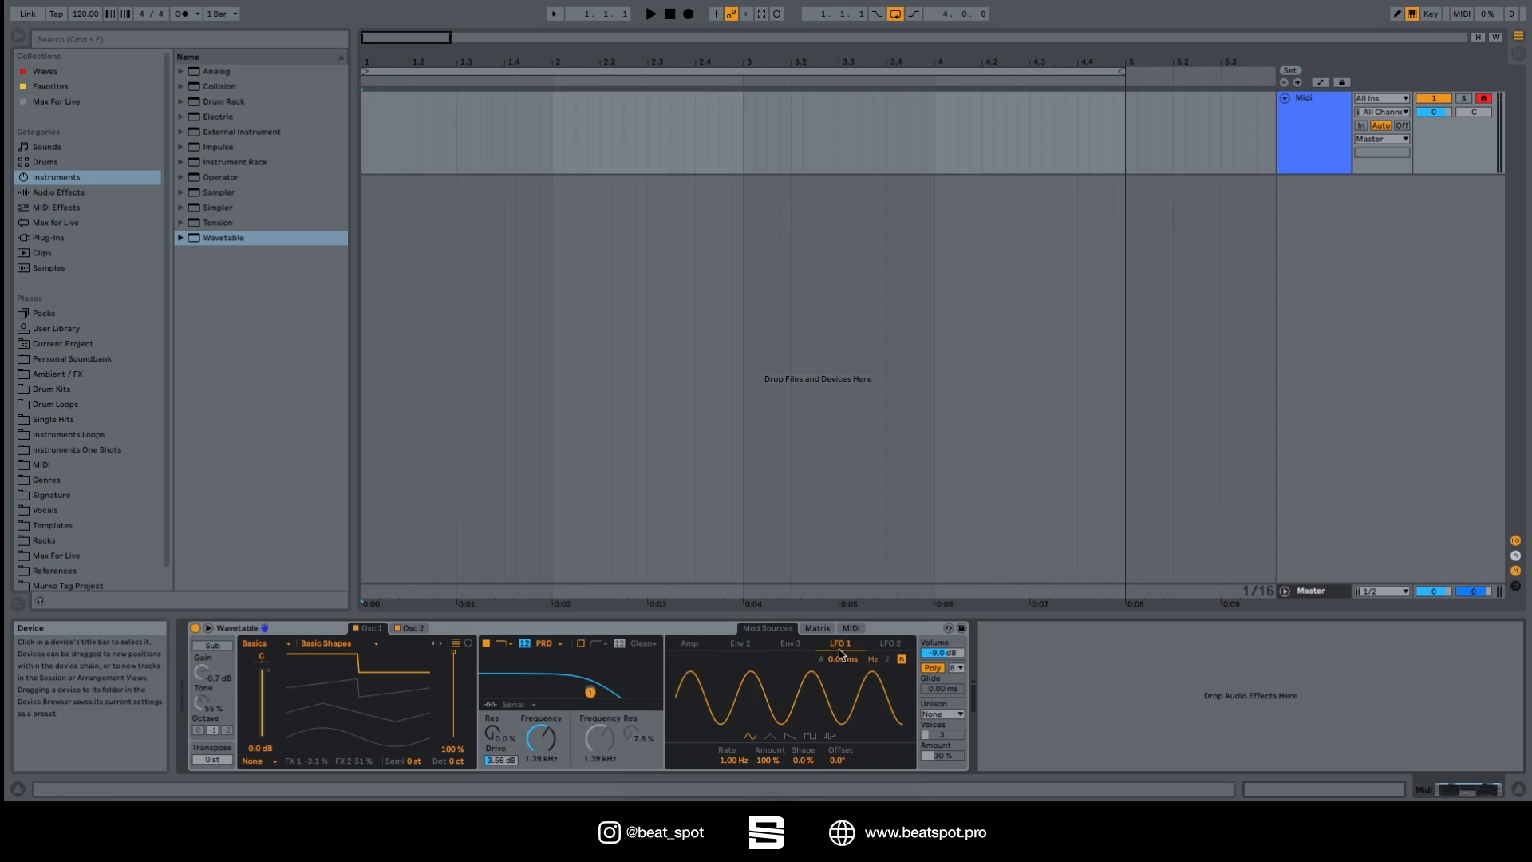
pyautogui.moveTo(738, 762)
pyautogui.mouseDown()
pyautogui.moveTo(738, 714)
pyautogui.moveTo(738, 746)
pyautogui.mouseUp()
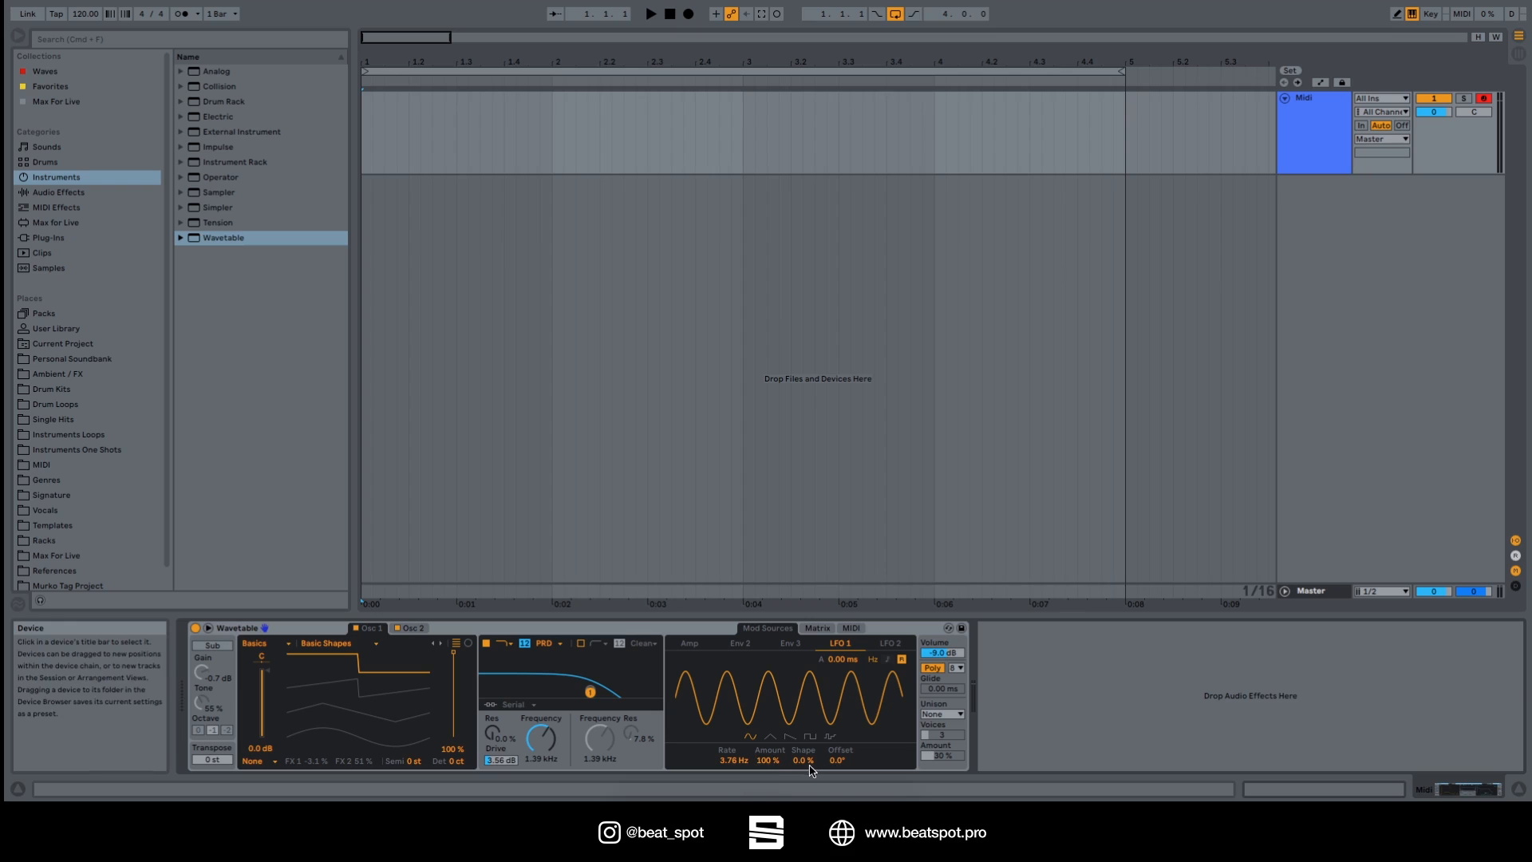
pyautogui.moveTo(804, 758); pyautogui.dragTo(803, 706)
pyautogui.click(810, 735)
pyautogui.click(829, 735)
pyautogui.moveTo(802, 759); pyautogui.dragTo(837, 726)
# Step: Modulate the pitch from Env 2 by -48 in the modulation matrix and play a note
pyautogui.click(890, 643)
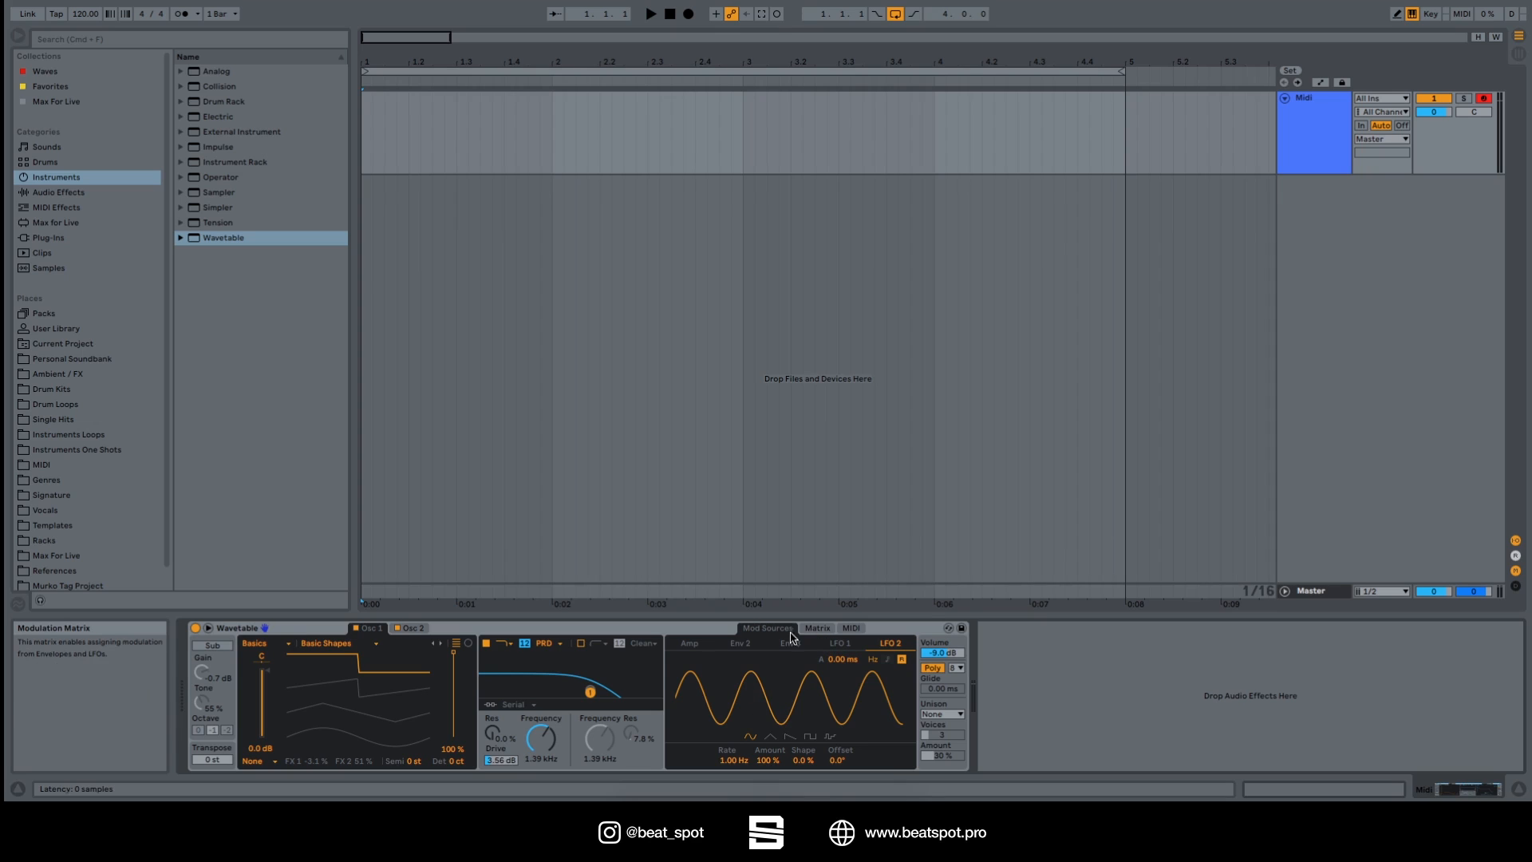
pyautogui.click(740, 643)
pyautogui.click(817, 628)
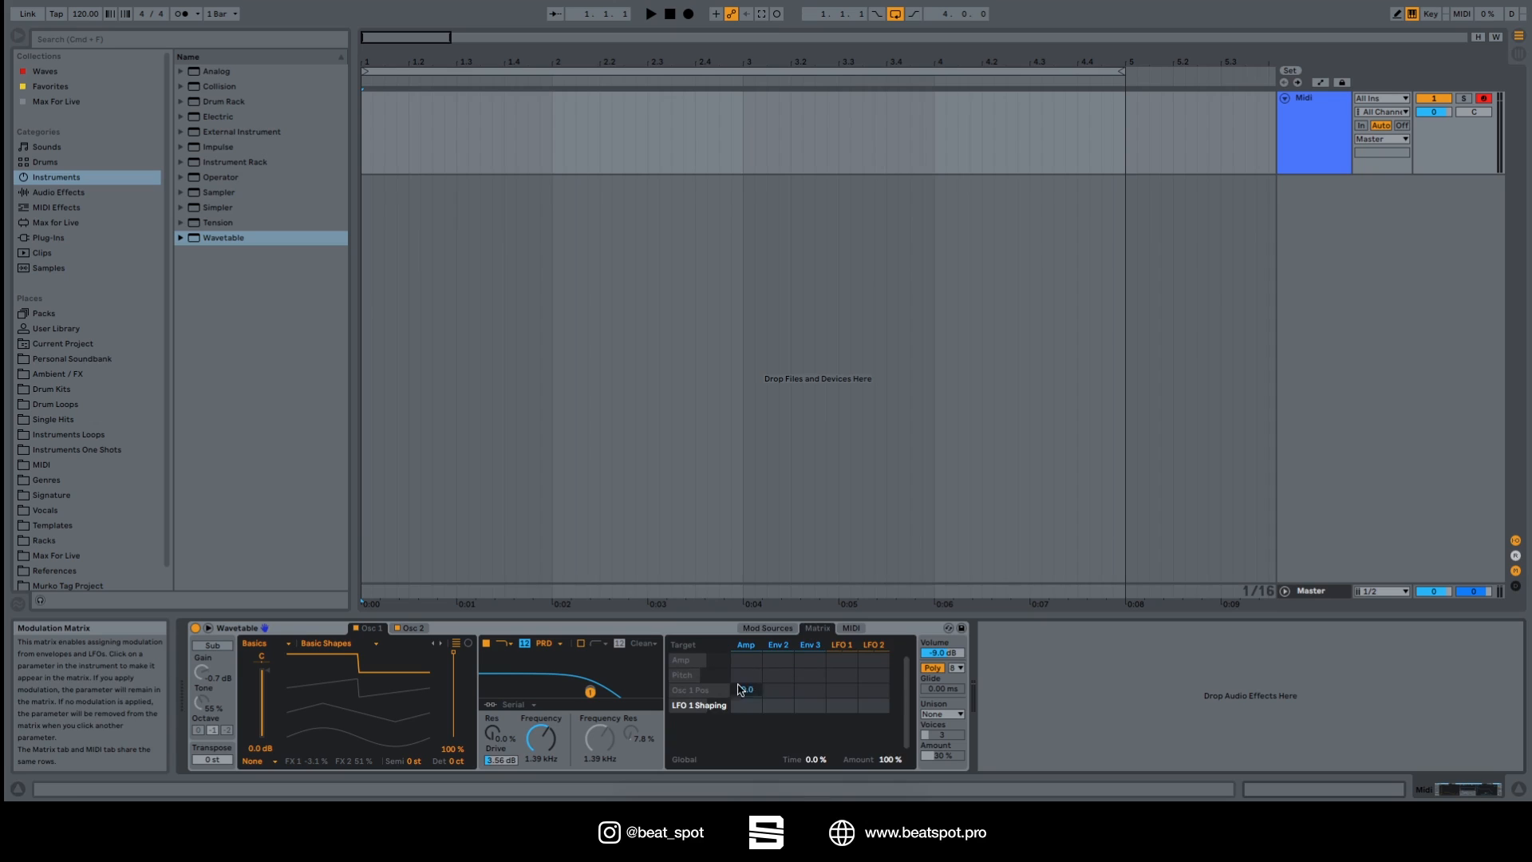
pyautogui.moveTo(781, 677); pyautogui.dragTo(781, 646)
pyautogui.press('a')
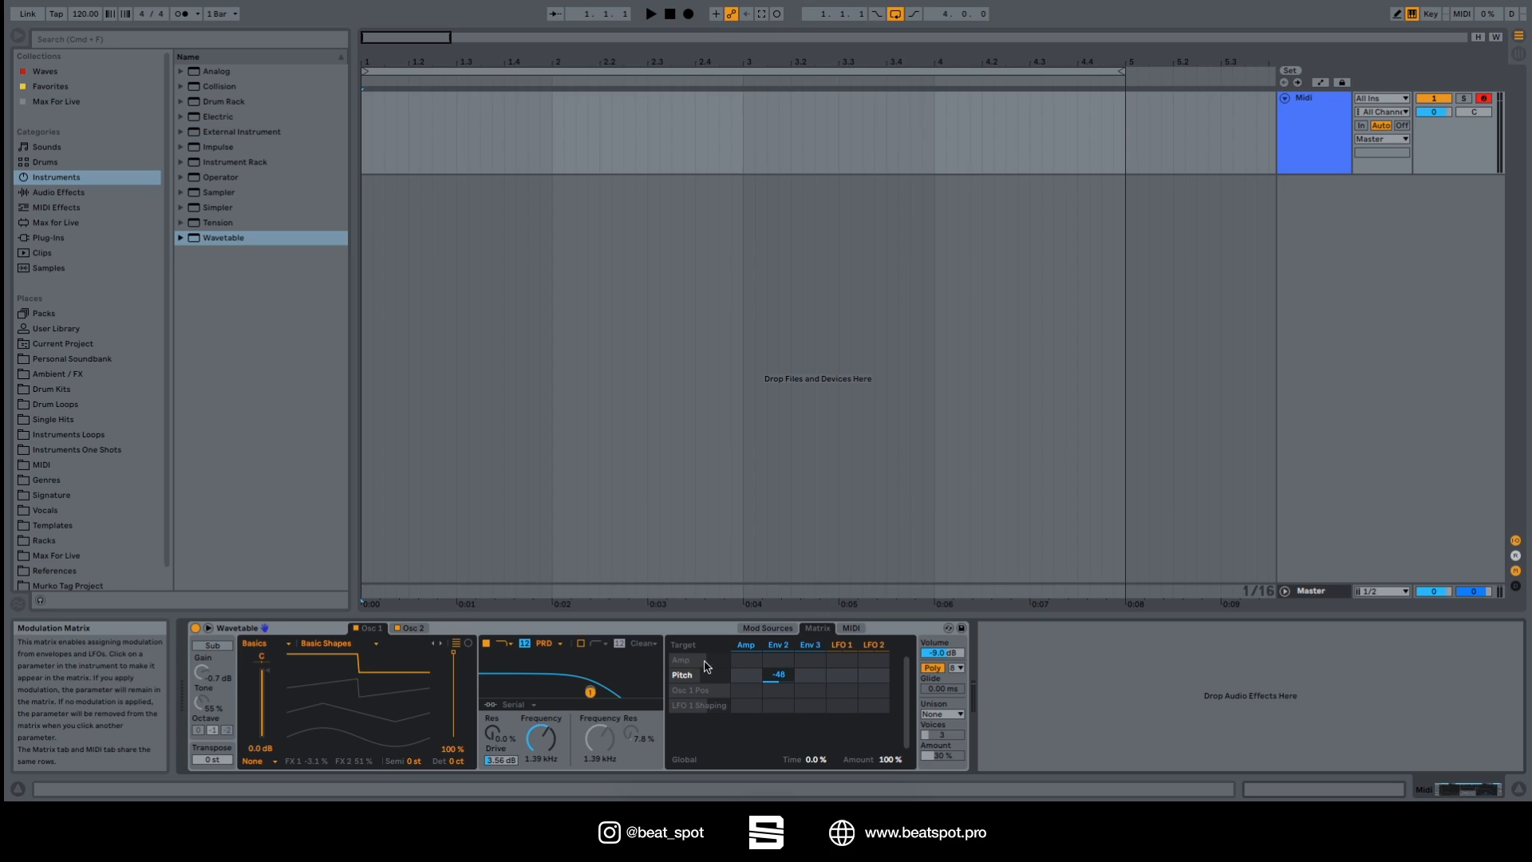
# Step: Try other amounts for Env 2's pitch modulation and reset it to zero
pyautogui.moveTo(784, 678); pyautogui.dragTo(784, 651)
pyautogui.moveTo(782, 660); pyautogui.dragTo(782, 679)
pyautogui.moveTo(780, 679); pyautogui.dragTo(779, 674)
# Step: Assign LFO 1 to the pitch in the modulation matrix with an amount of -18.8
pyautogui.click(847, 675)
pyautogui.moveTo(852, 683)
pyautogui.mouseDown()
pyautogui.moveTo(852, 662)
pyautogui.moveTo(851, 703)
pyautogui.mouseUp()
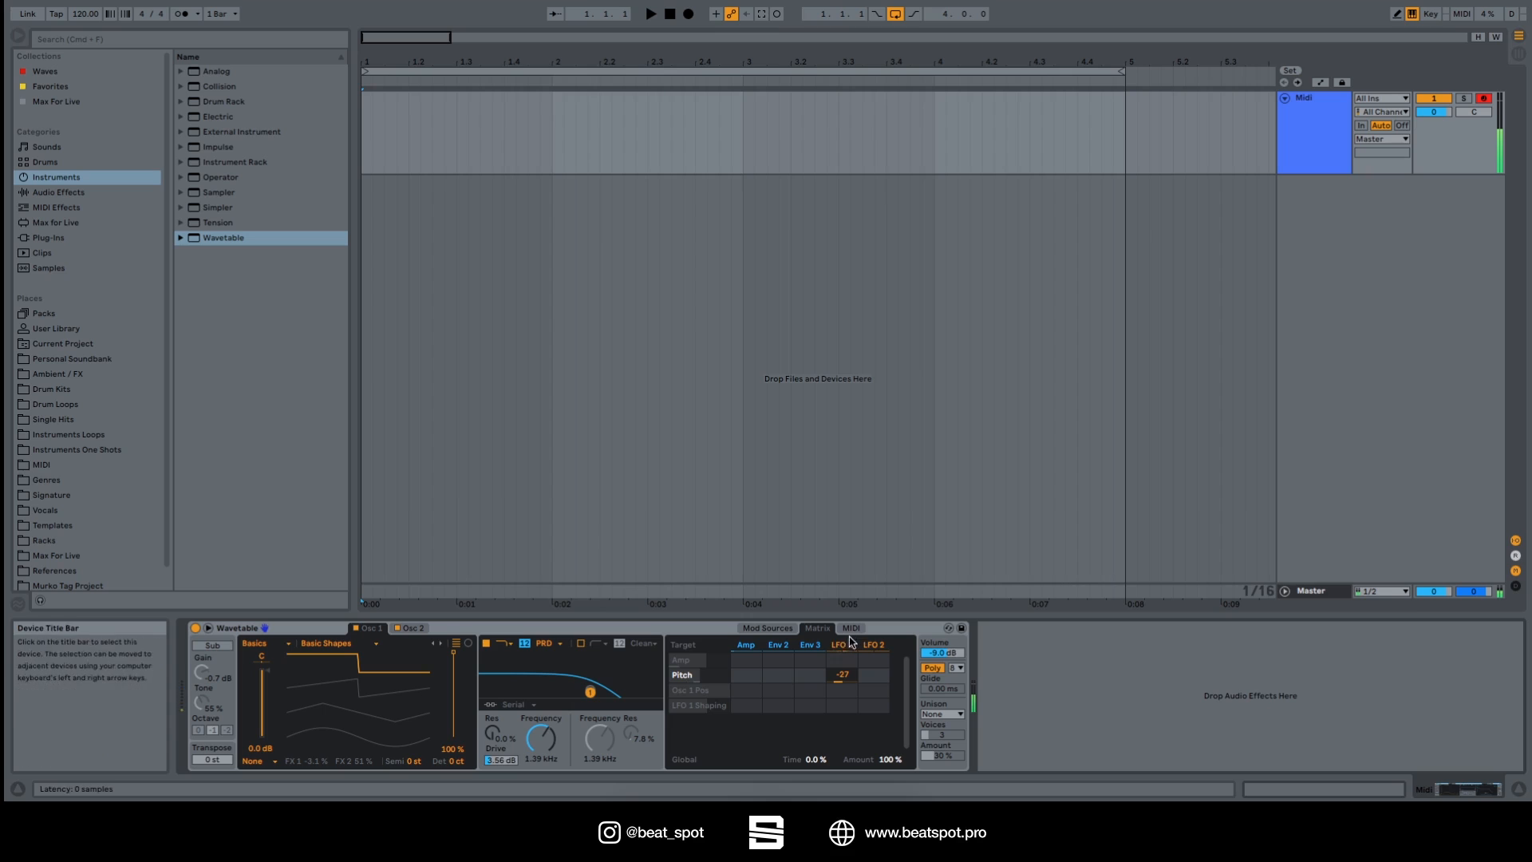
pyautogui.moveTo(839, 682); pyautogui.dragTo(839, 675)
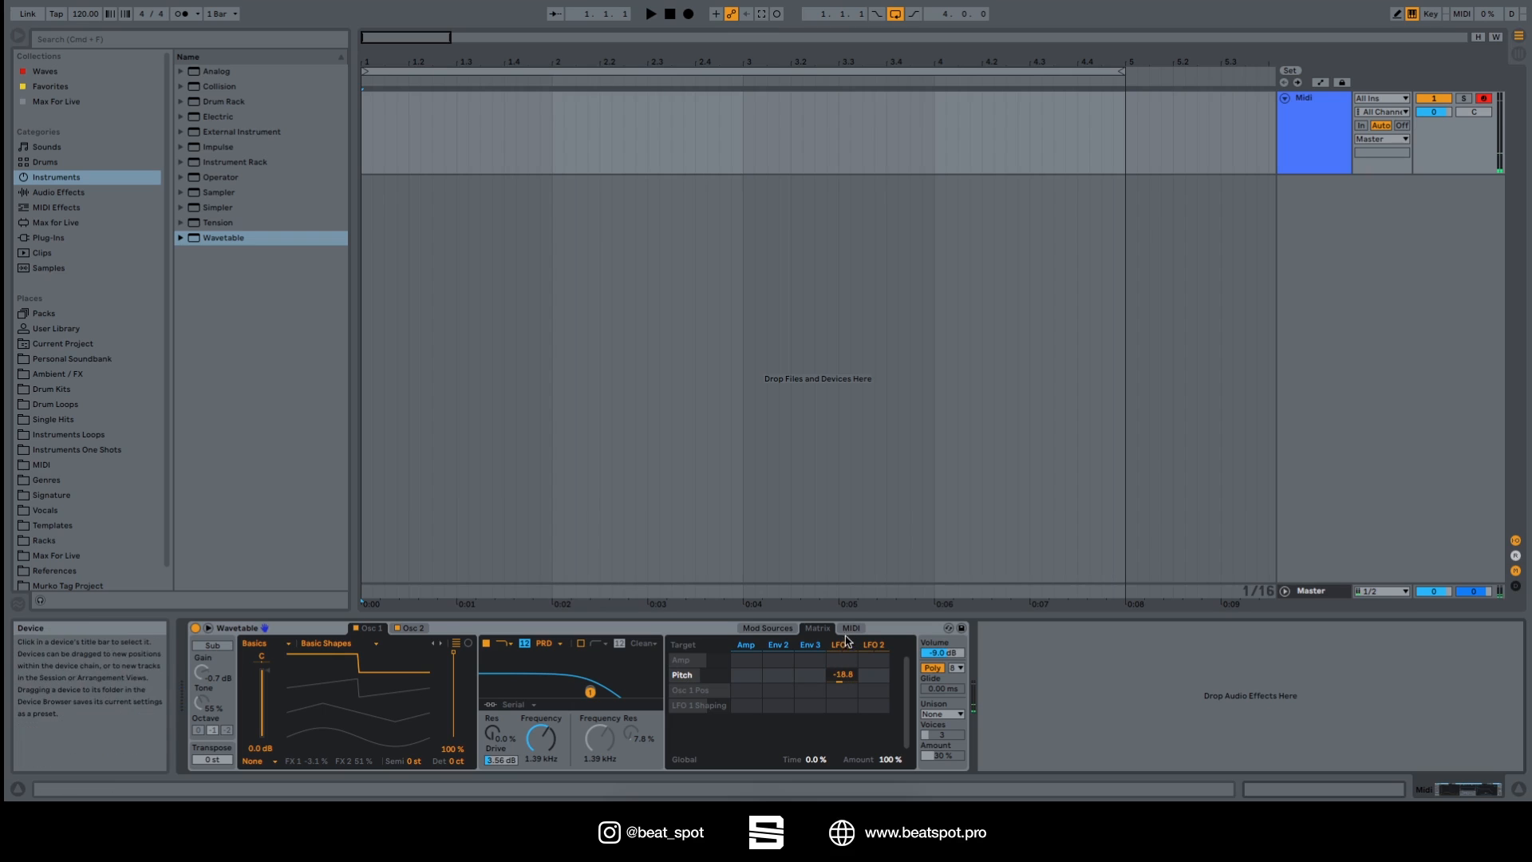
# Step: Try a different global modulation time, reset it to 0 %, and lower the global modulation amount to 0 %
pyautogui.moveTo(814, 763)
pyautogui.mouseDown()
pyautogui.moveTo(814, 711)
pyautogui.moveTo(814, 742)
pyautogui.mouseUp()
pyautogui.doubleClick(819, 761)
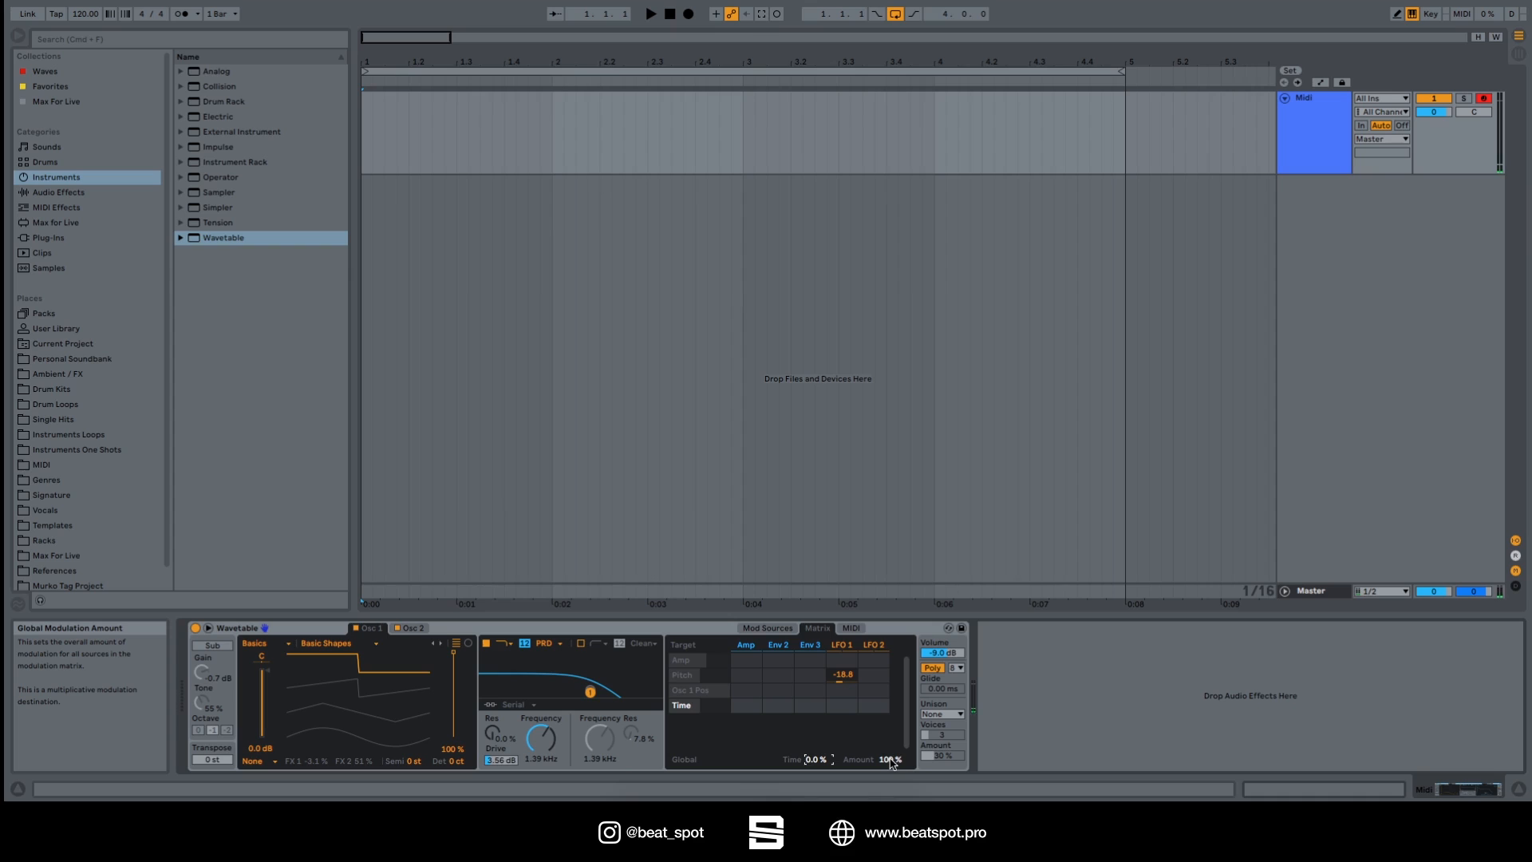
pyautogui.moveTo(891, 761); pyautogui.dragTo(892, 846)
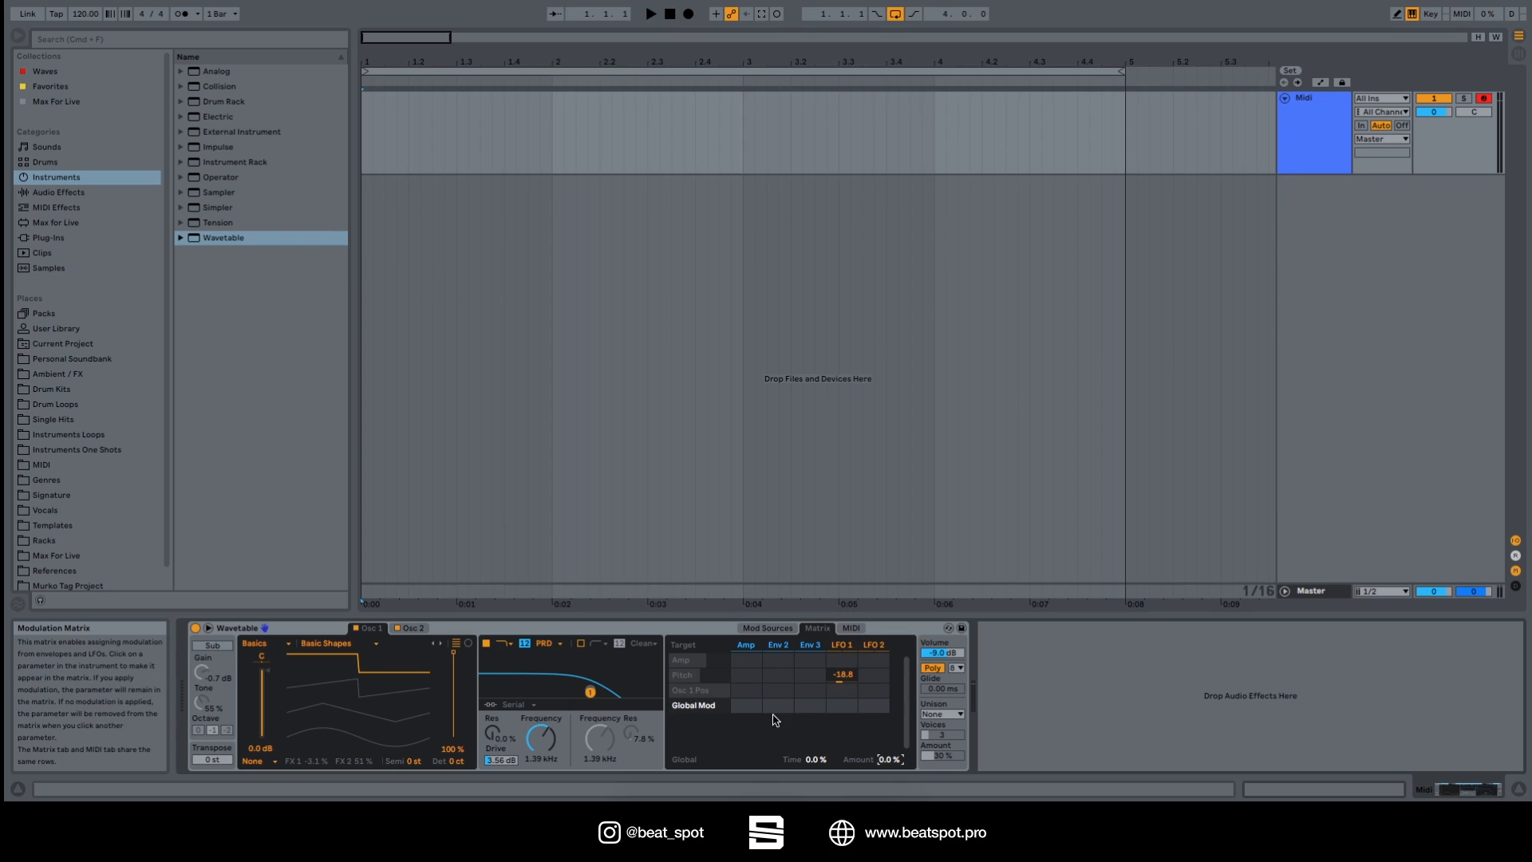
# Step: Assign the MIDI note source to oscillator 1's wave position with an amount of 22
pyautogui.click(853, 630)
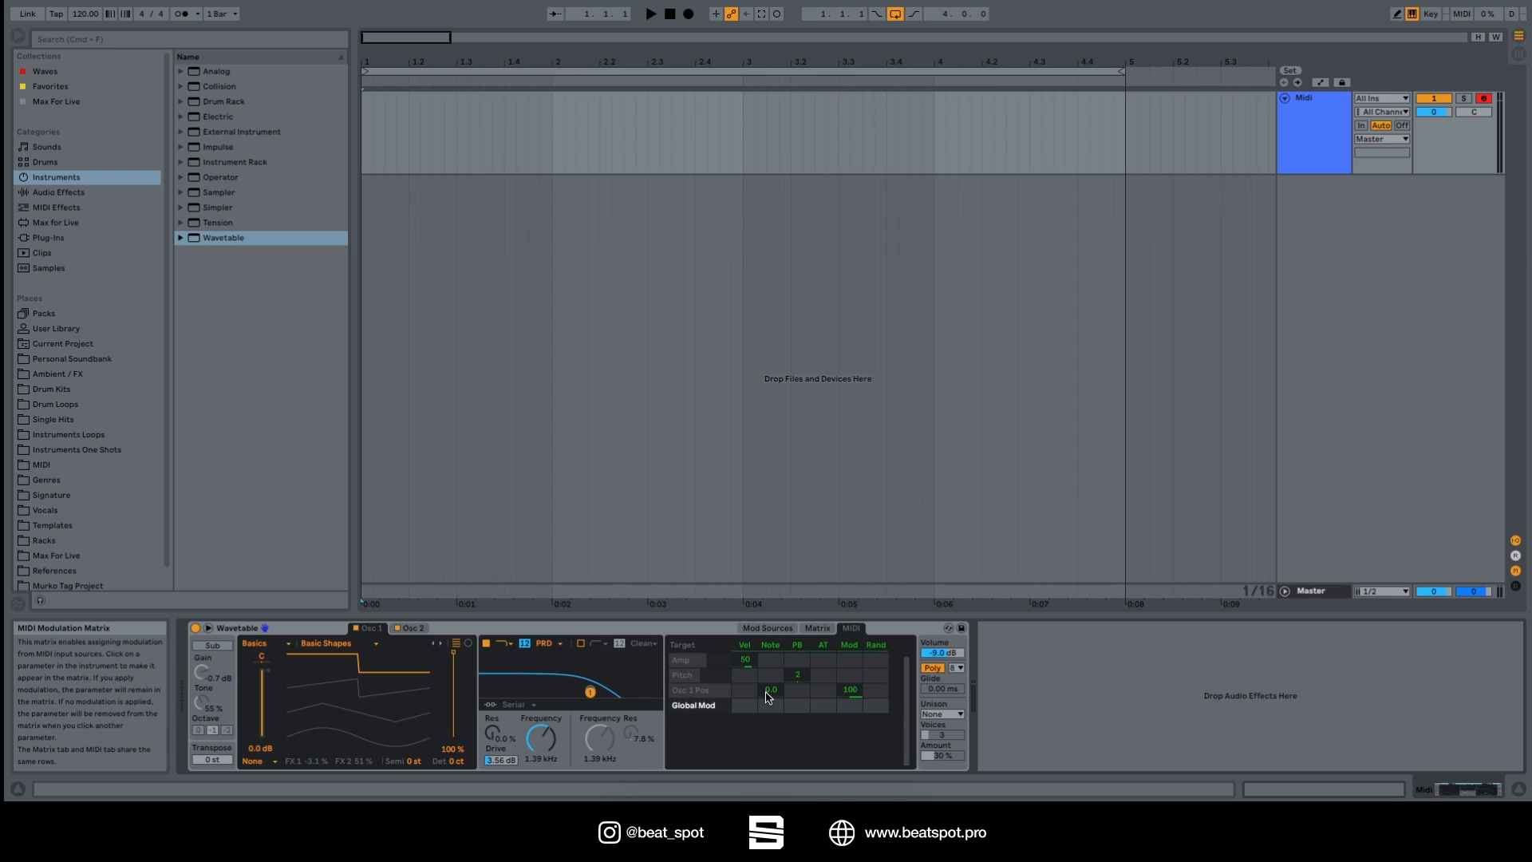
pyautogui.moveTo(767, 696); pyautogui.dragTo(771, 648)
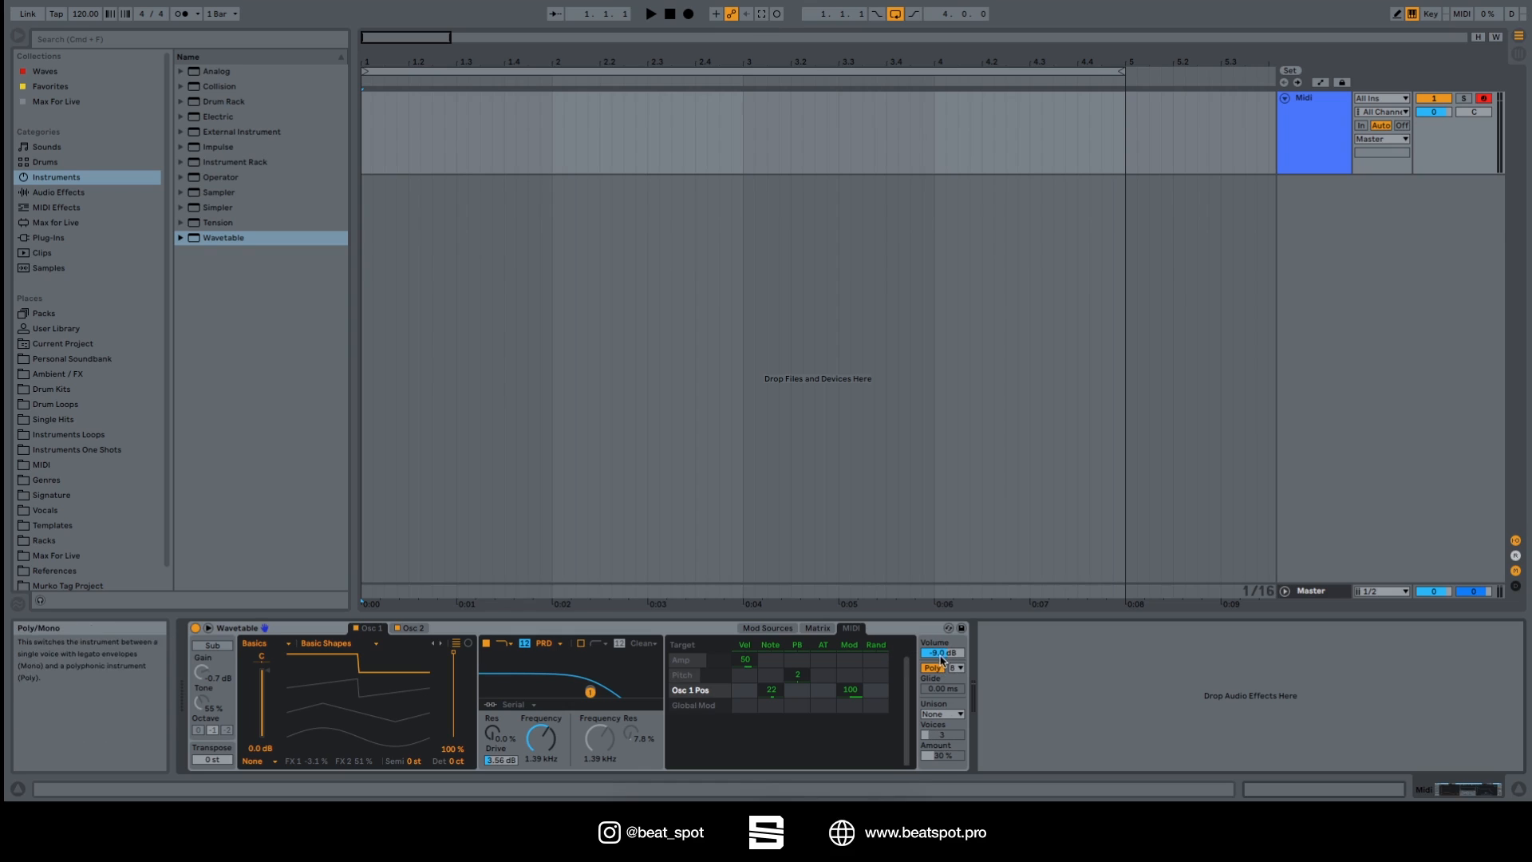
# Step: Set the synth's volume to -7.9 dB and limit the polyphony to 2 voices
pyautogui.moveTo(941, 652)
pyautogui.mouseDown()
pyautogui.moveTo(942, 680)
pyautogui.moveTo(946, 658)
pyautogui.mouseUp()
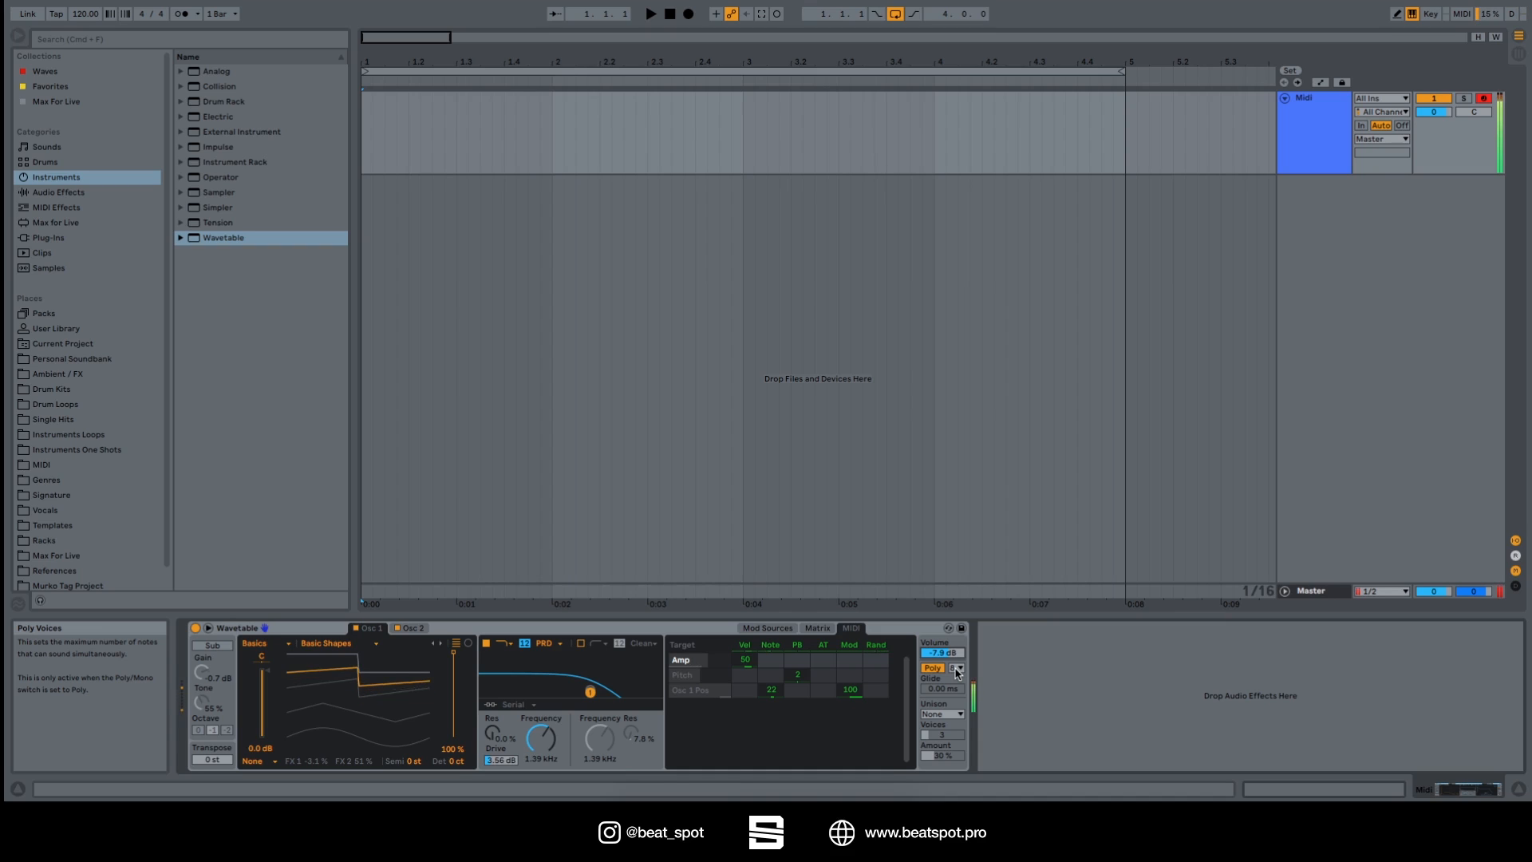
pyautogui.click(956, 672)
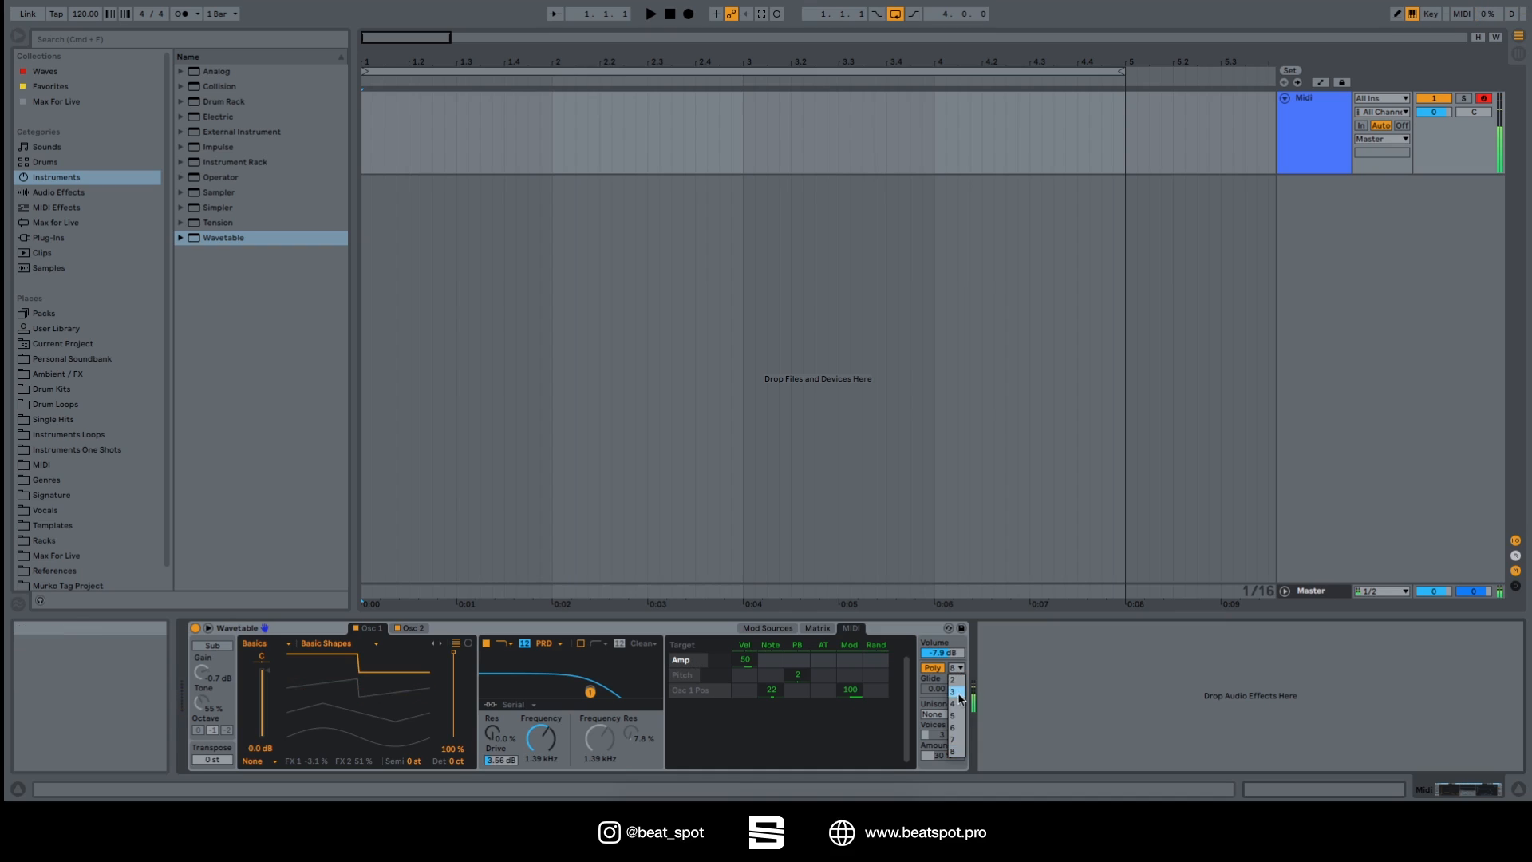
pyautogui.click(960, 684)
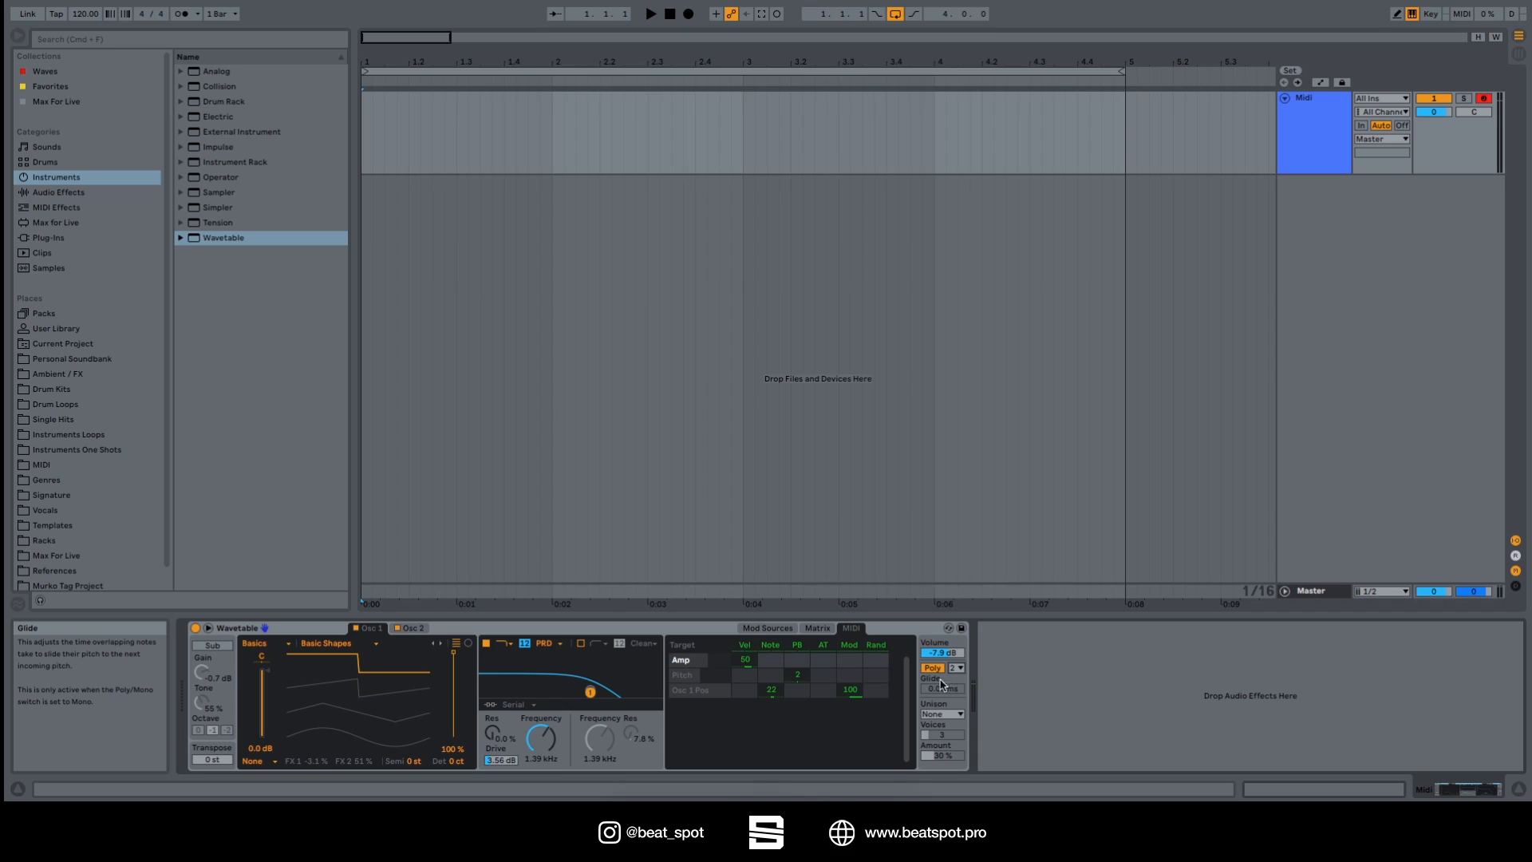
# Step: Switch the synth to Mono with a glide of 379 ms, and add Classic unison with 6 voices at 100 % amount
pyautogui.click(932, 667)
pyautogui.moveTo(944, 691); pyautogui.dragTo(944, 643)
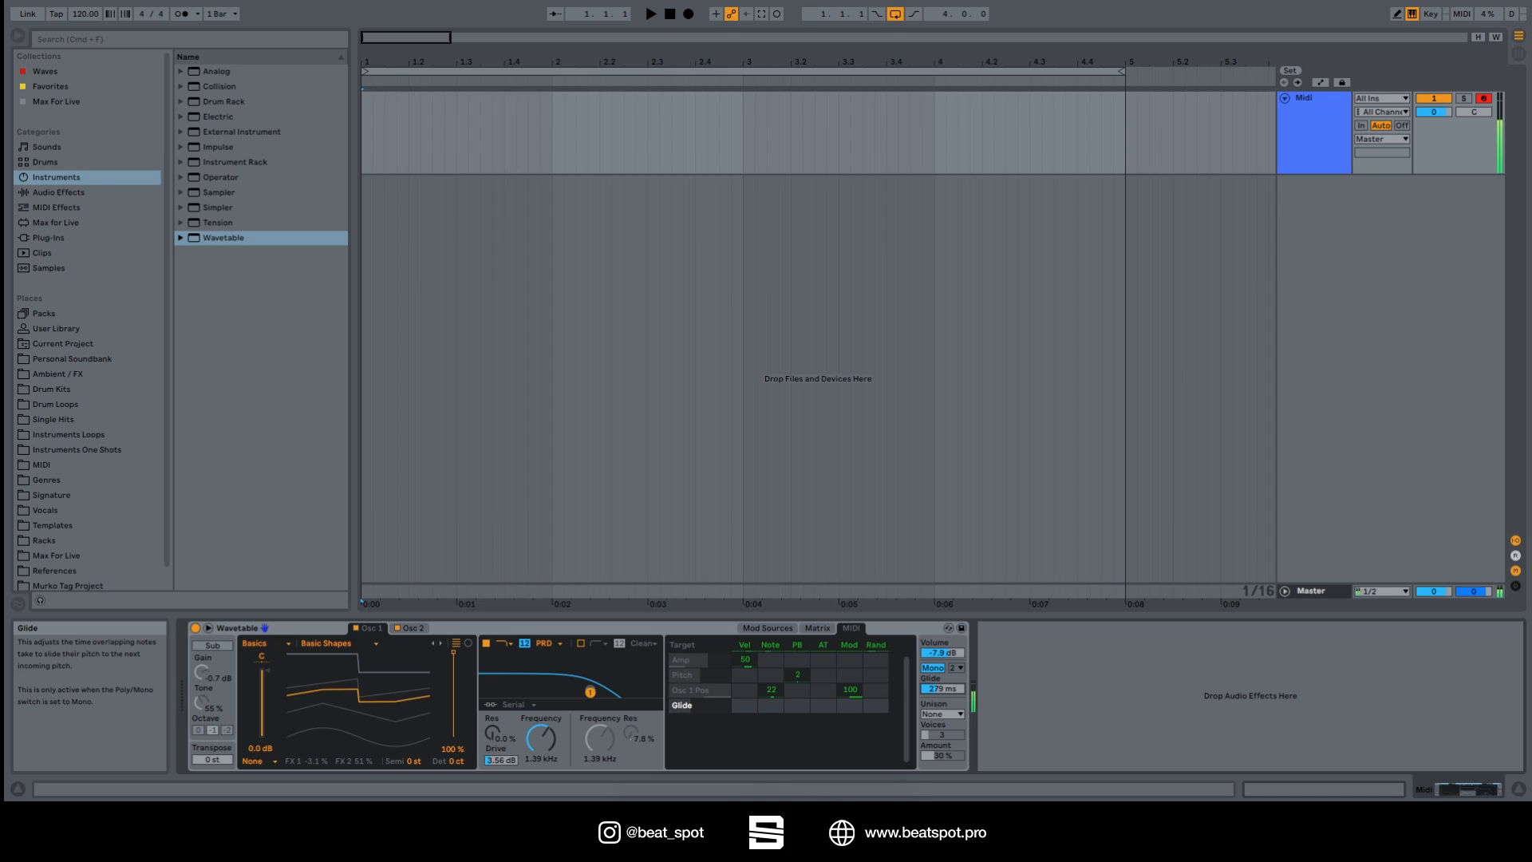
pyautogui.click(949, 713)
pyautogui.click(950, 738)
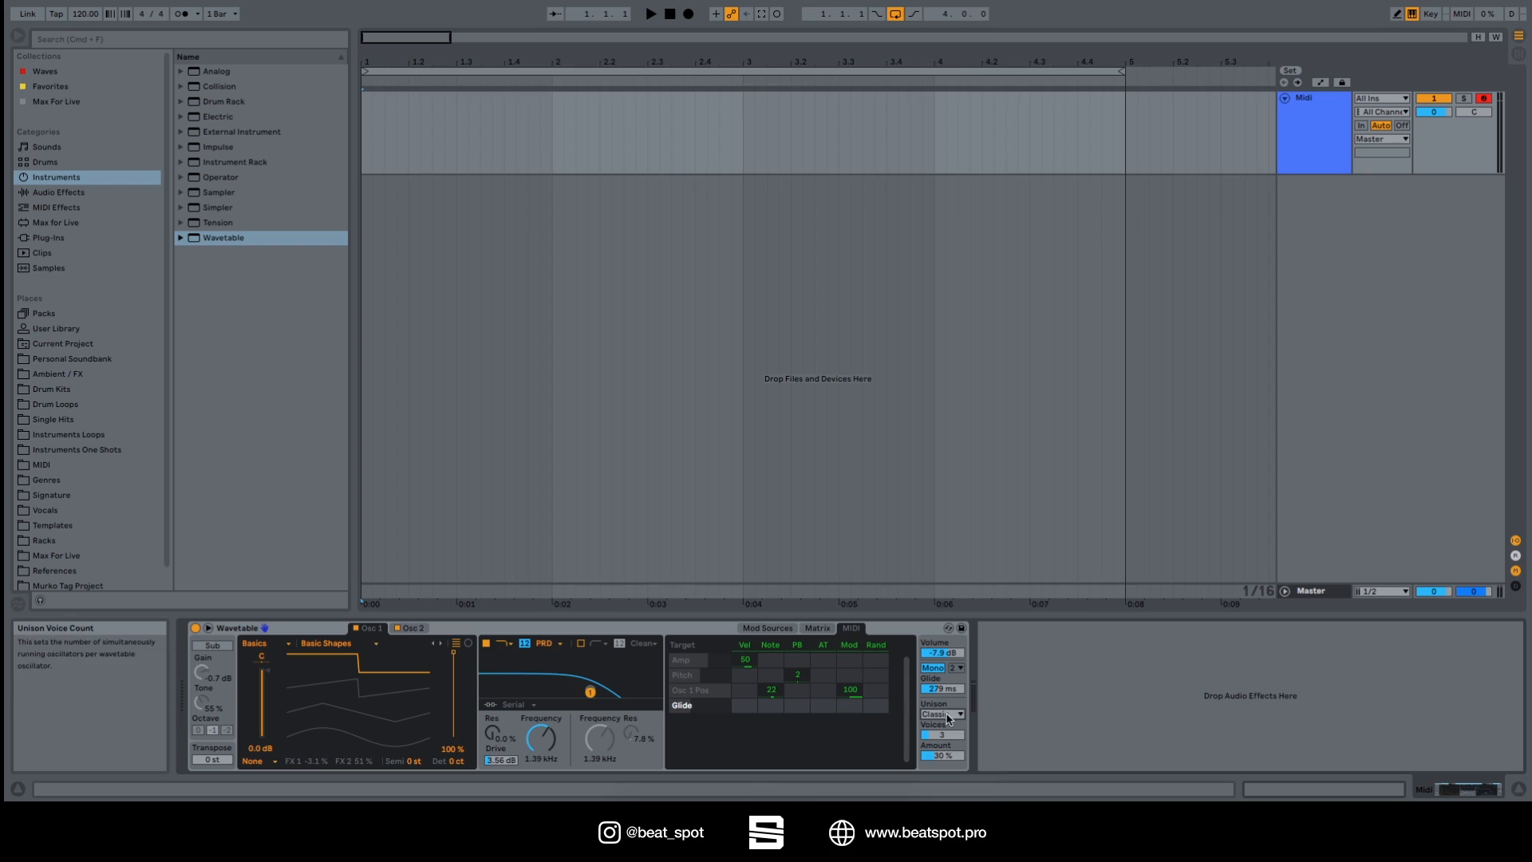
pyautogui.moveTo(951, 735)
pyautogui.mouseDown()
pyautogui.moveTo(951, 754)
pyautogui.moveTo(949, 718)
pyautogui.mouseUp()
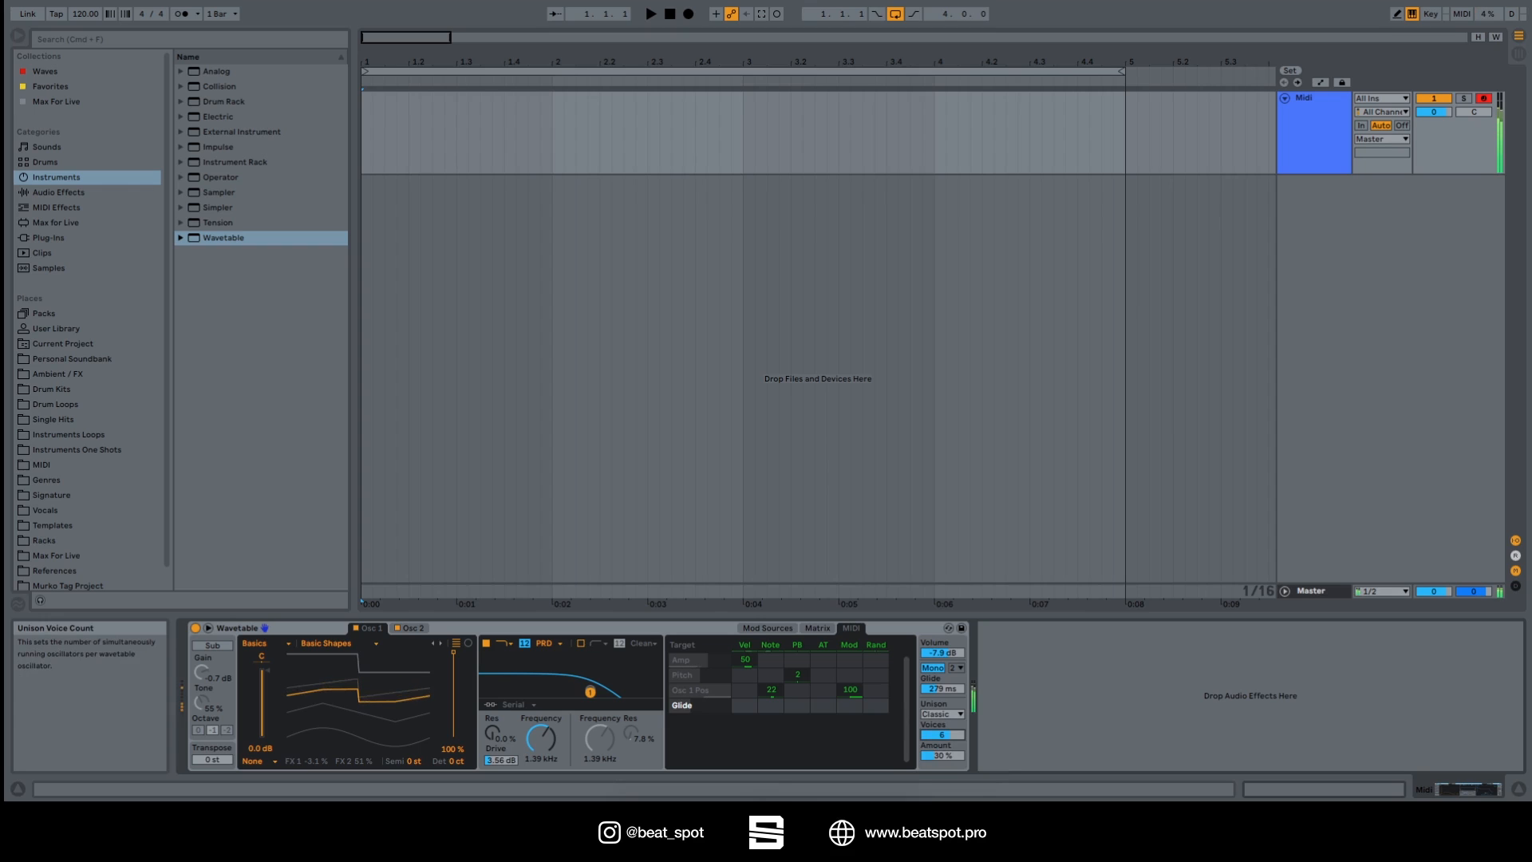
pyautogui.moveTo(942, 755); pyautogui.dragTo(942, 704)
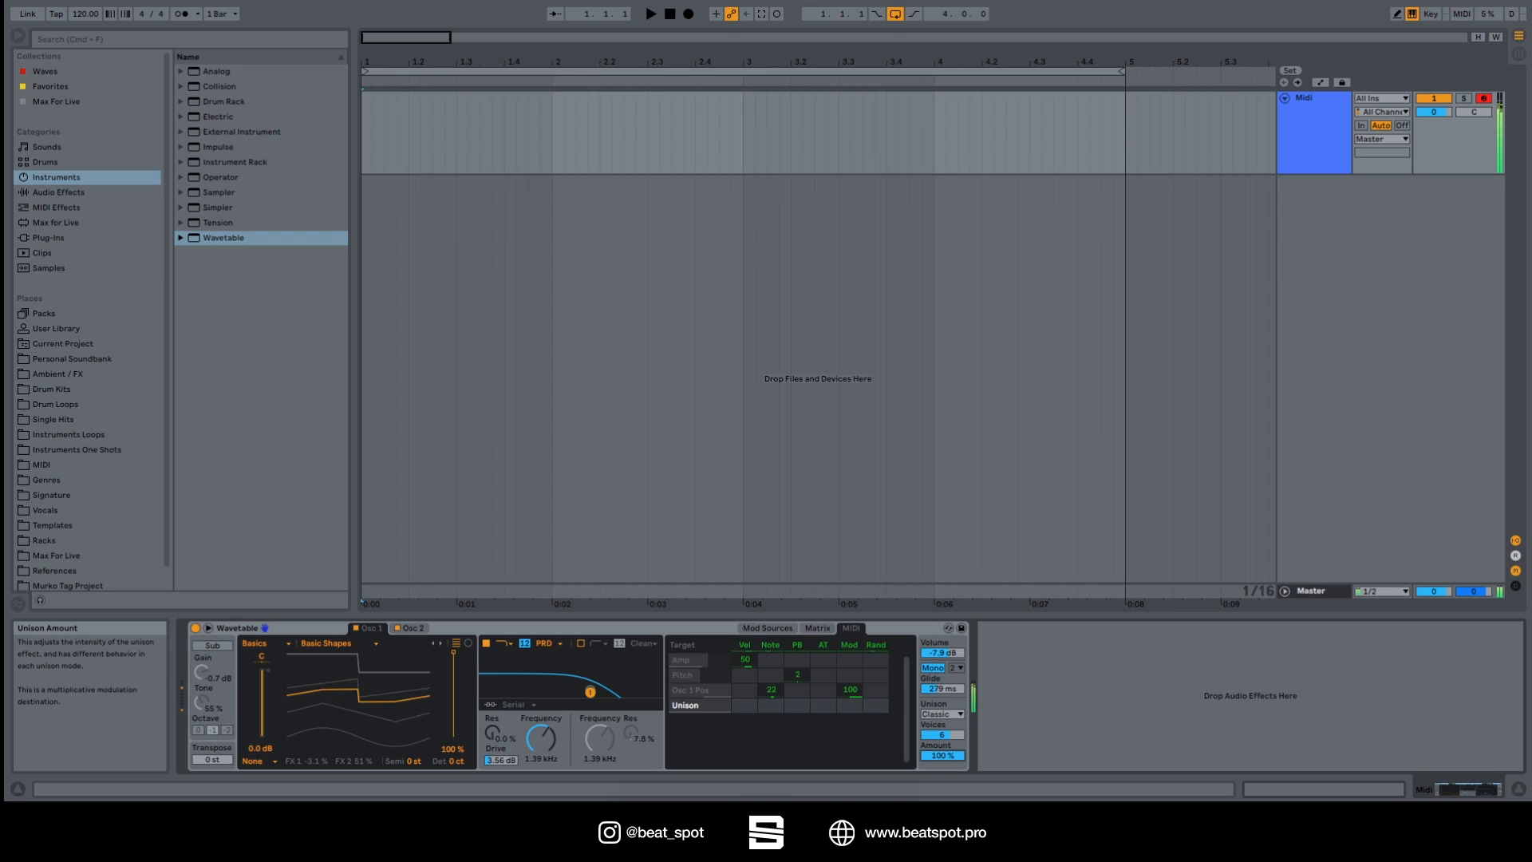